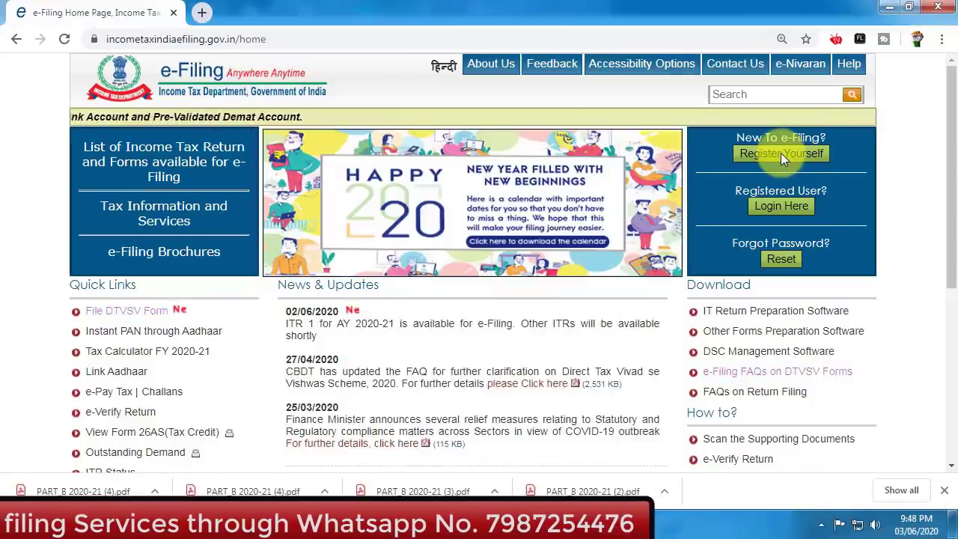
- Sign in to the e-Filing portal with the user ID, account password and captcha code
left_click(781, 154)
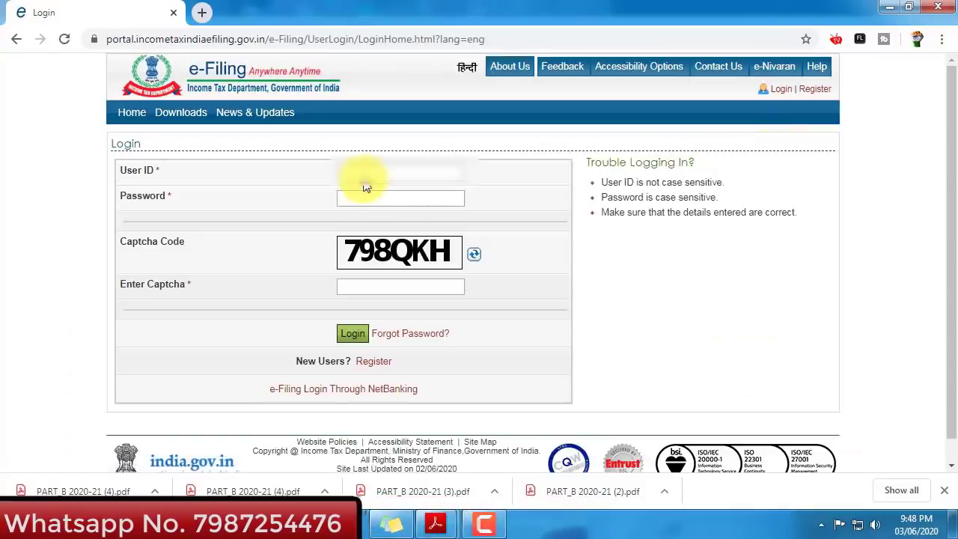
left_click(365, 178)
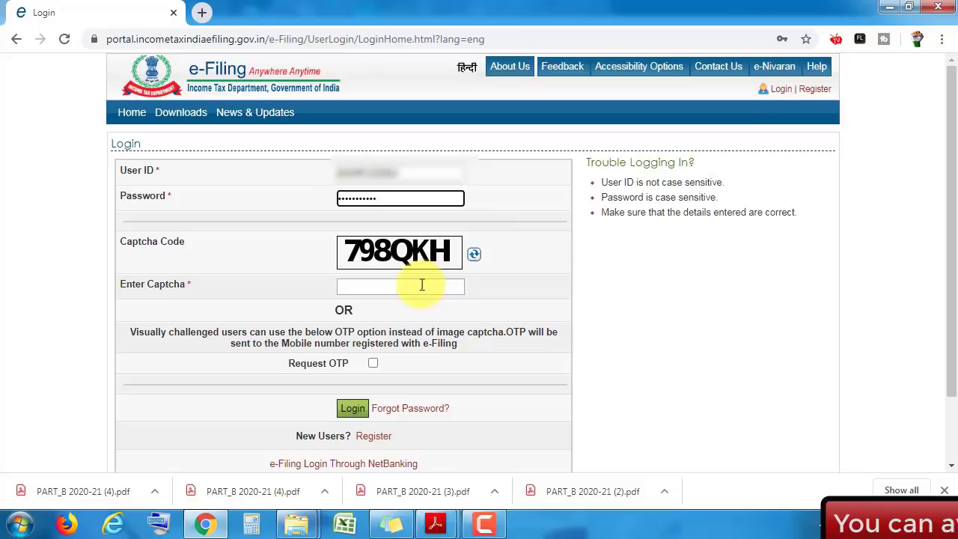
left_click(397, 287)
type("798")
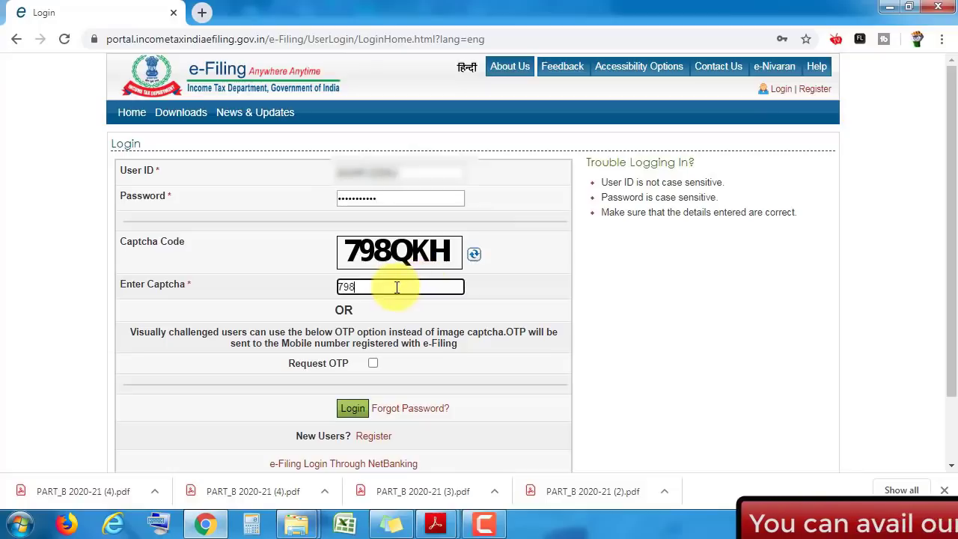
type("QKH")
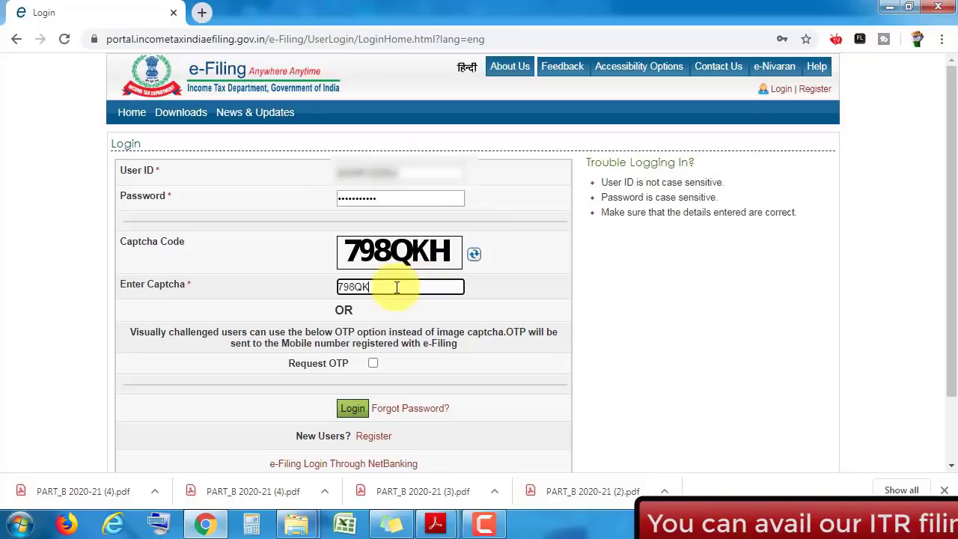
left_click(352, 408)
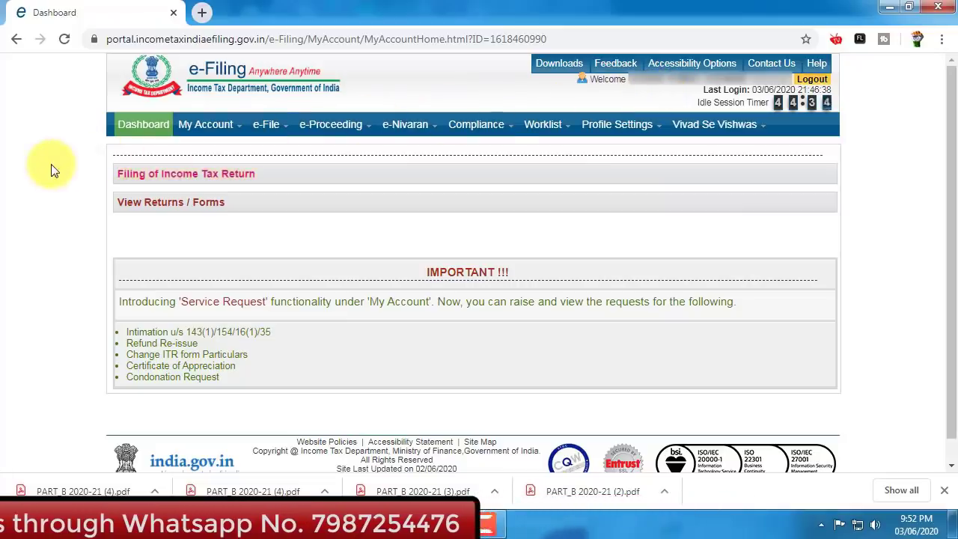
- Start filing an income tax return for assessment year 2020-21
left_click(216, 178)
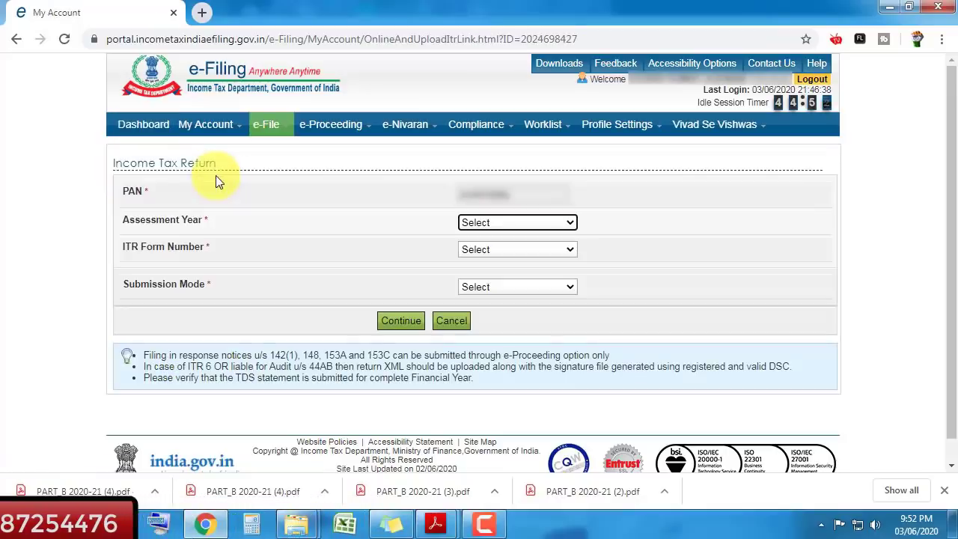
left_click(507, 223)
key("Down")
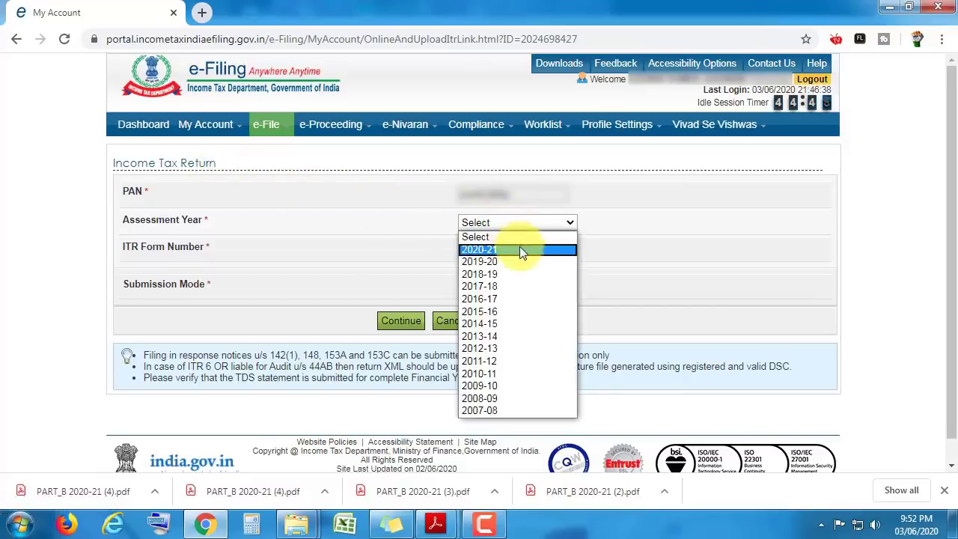
left_click(520, 249)
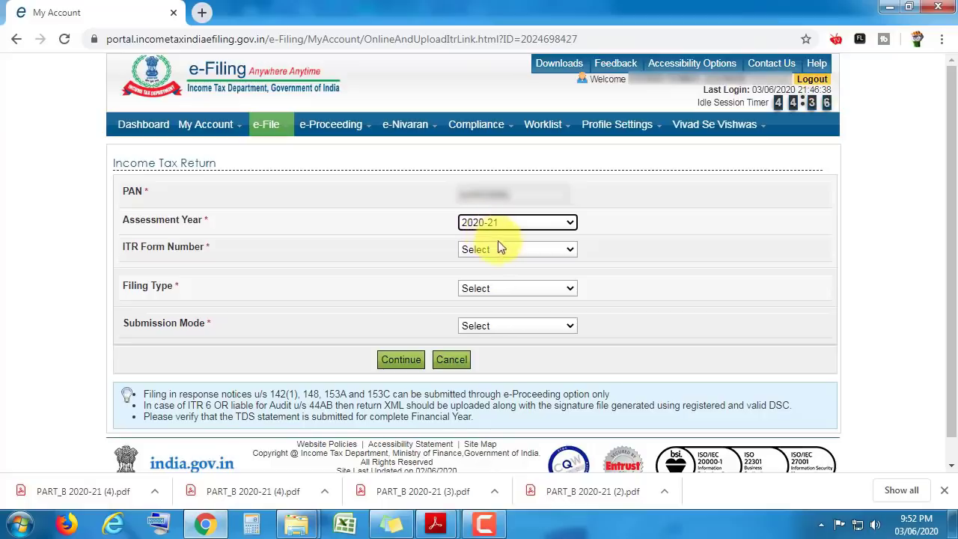
- Choose form ITR-1, Original/Revised Return, and Prepare and Submit Online
left_click(511, 250)
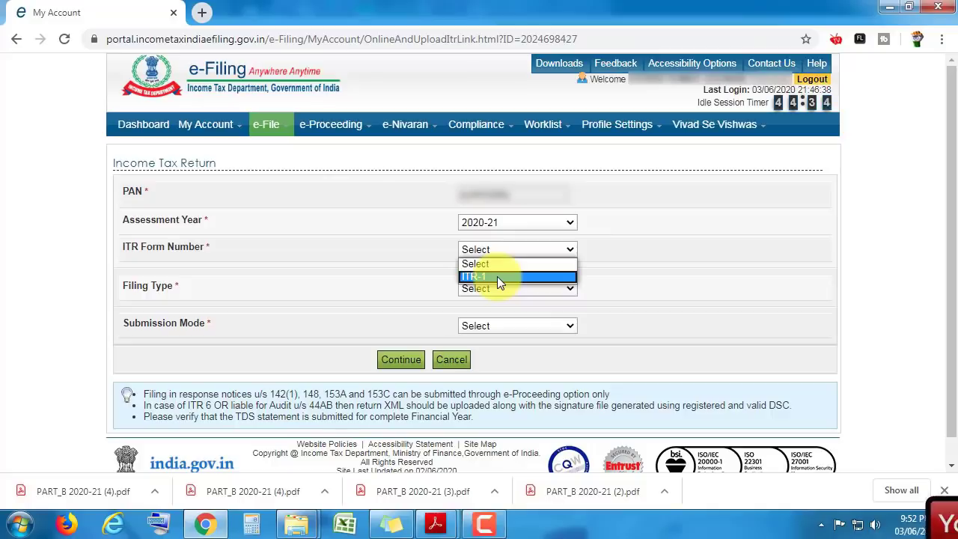
left_click(497, 276)
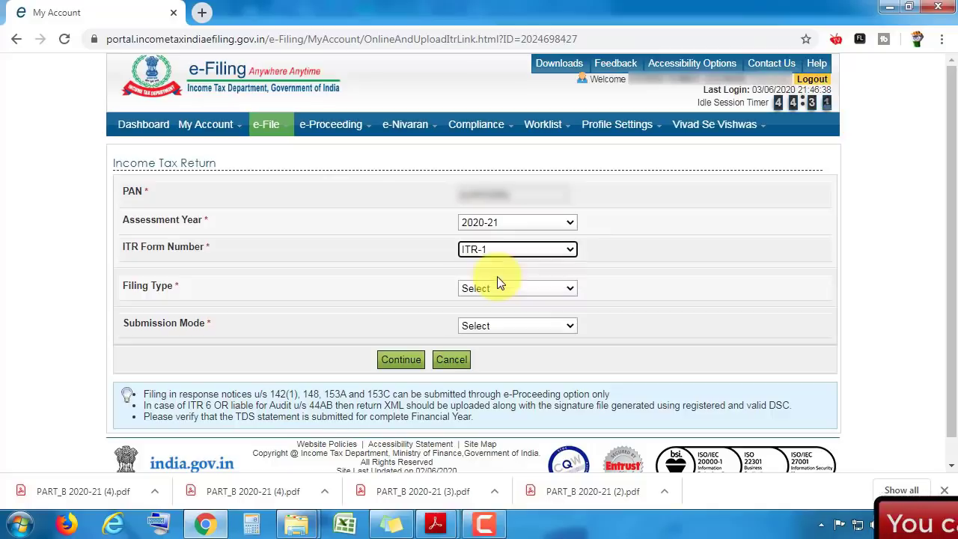
left_click(537, 288)
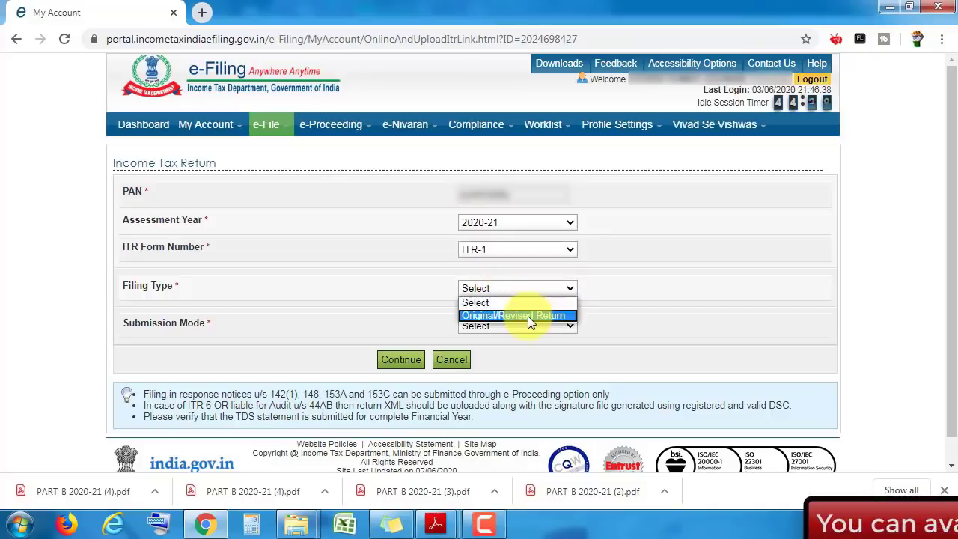
left_click(528, 315)
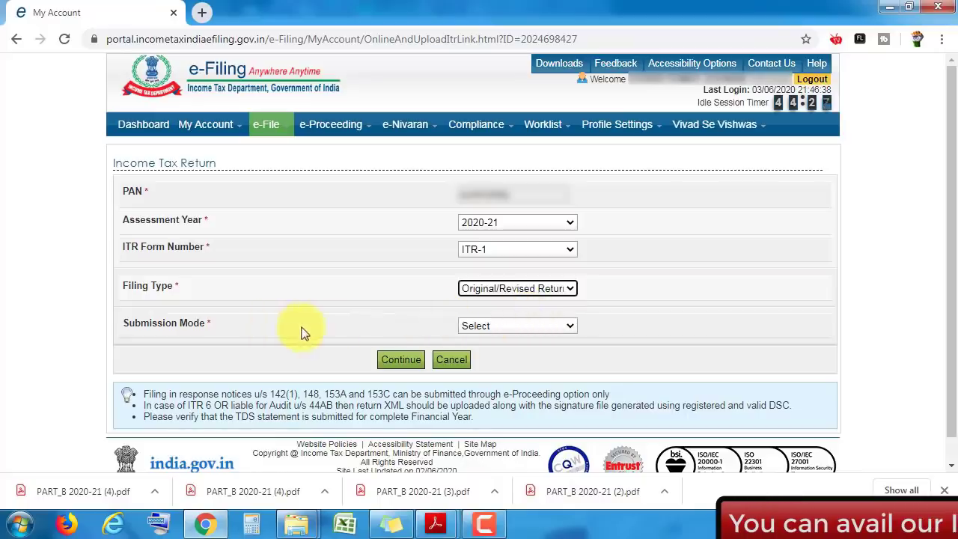
left_click(513, 327)
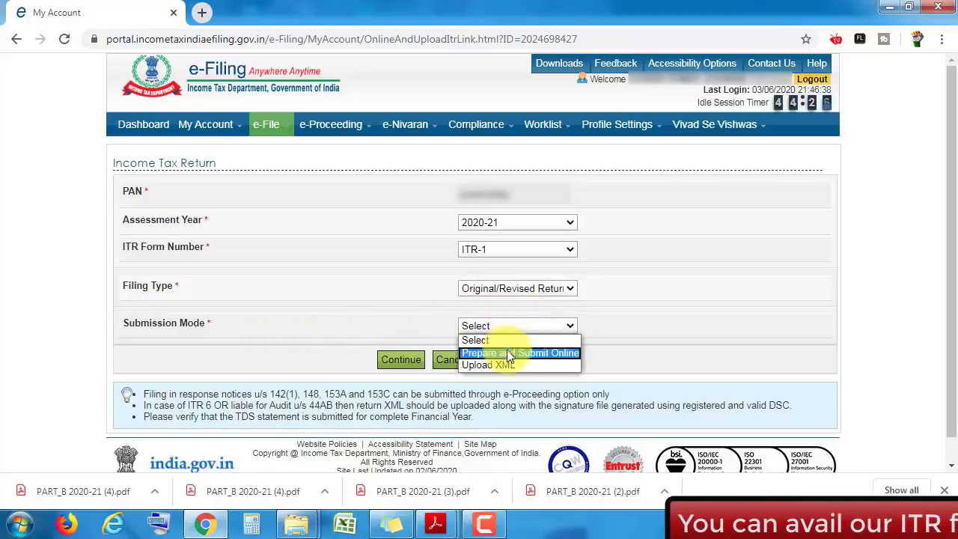
left_click(556, 353)
left_click_drag(953, 173, 946, 285)
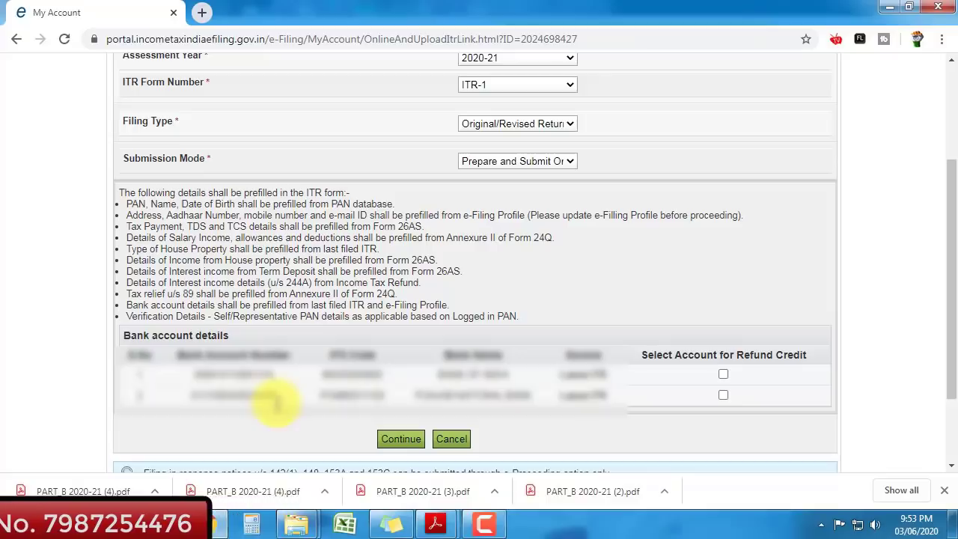
- Select both bank accounts for refund credit and proceed with the return setup
left_click(724, 375)
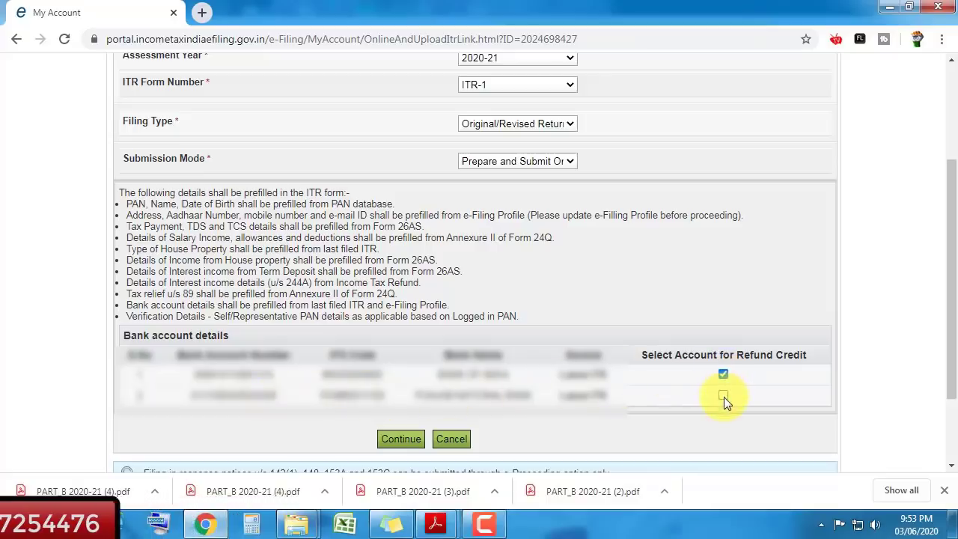
left_click(724, 395)
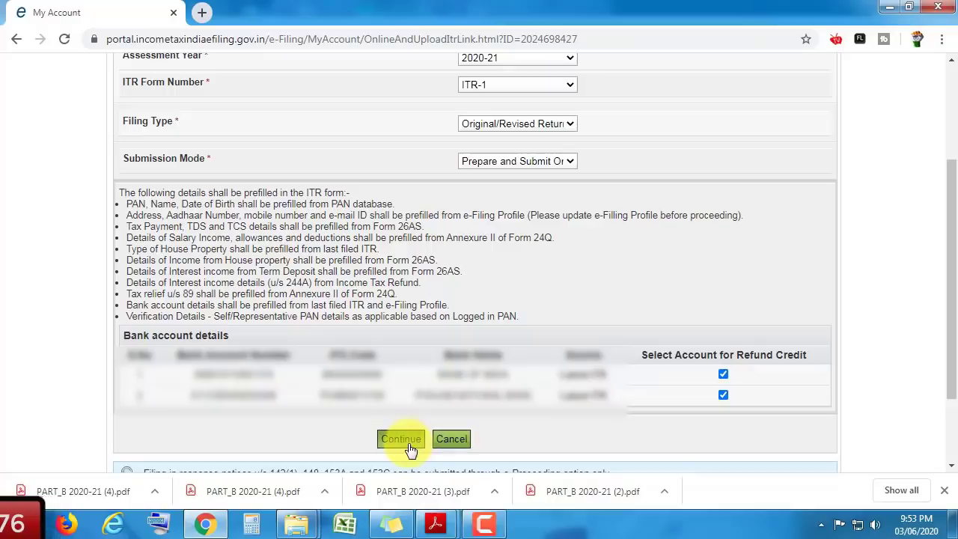
left_click(409, 445)
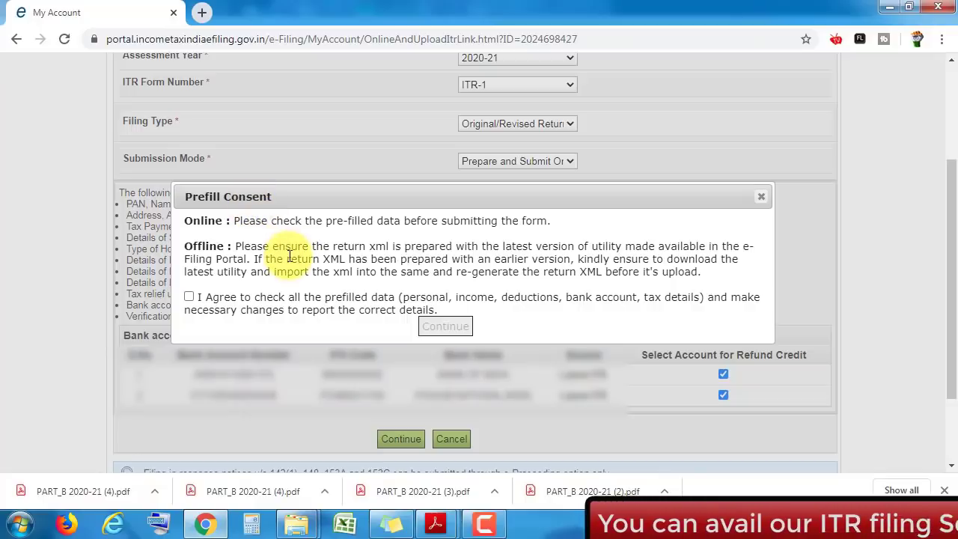
- Agree to check all prefilled data and continue into the online ITR-1 form
left_click(188, 298)
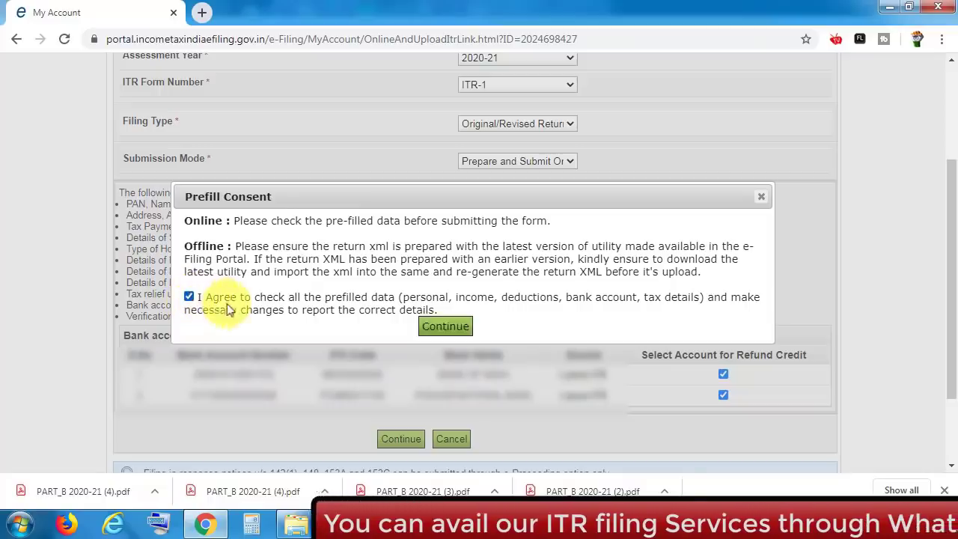
left_click(448, 329)
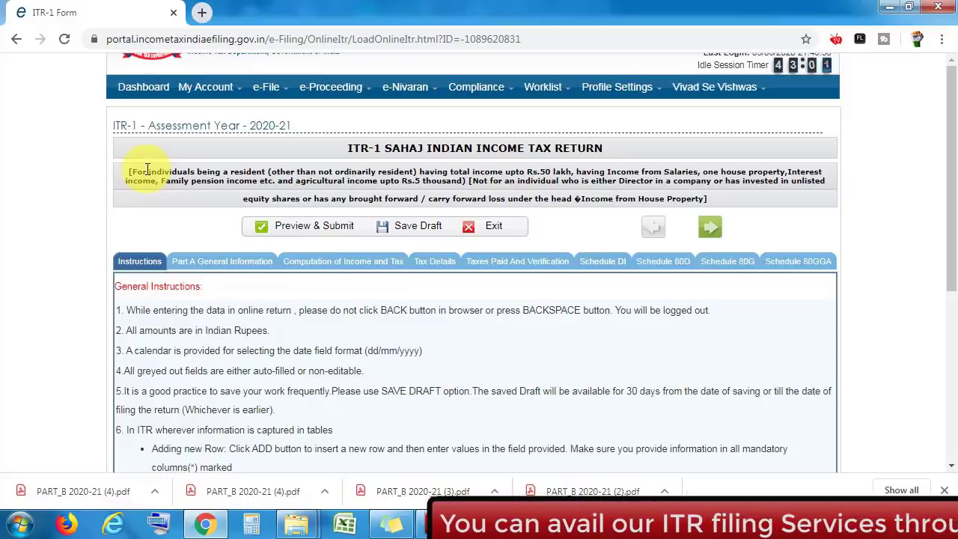
- Scroll through the ITR-1 Sahaj General Instructions
scroll(142, 169, "down", 3)
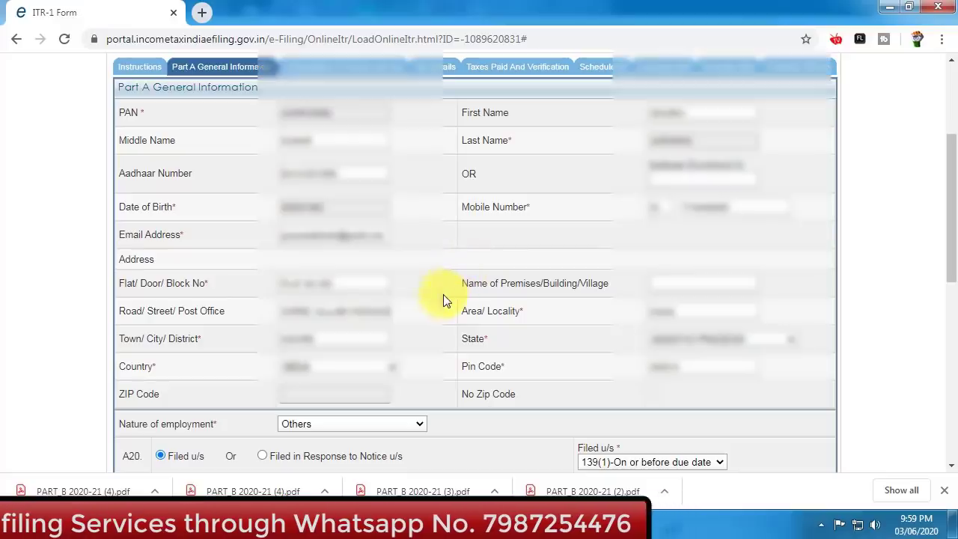
left_click_drag(951, 183, 953, 271)
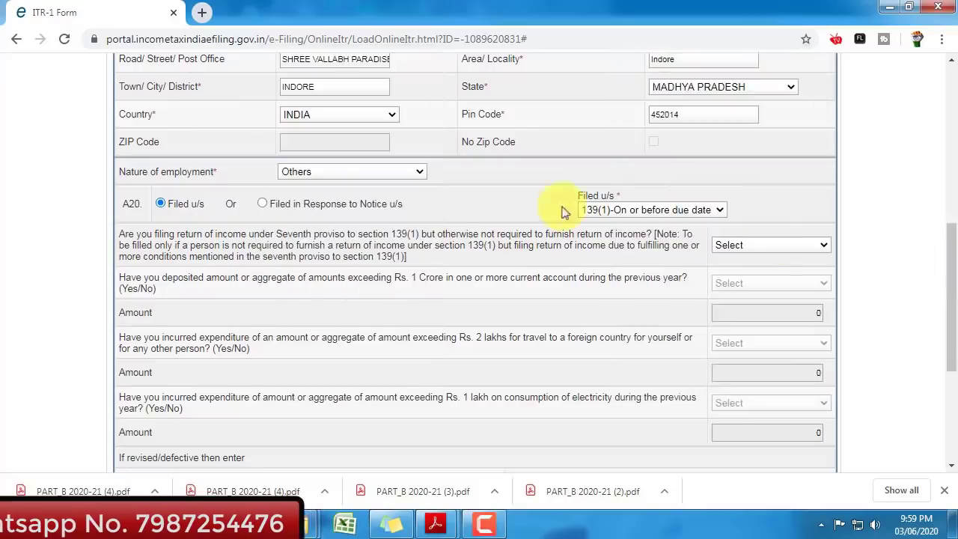
left_click(377, 175)
key("c")
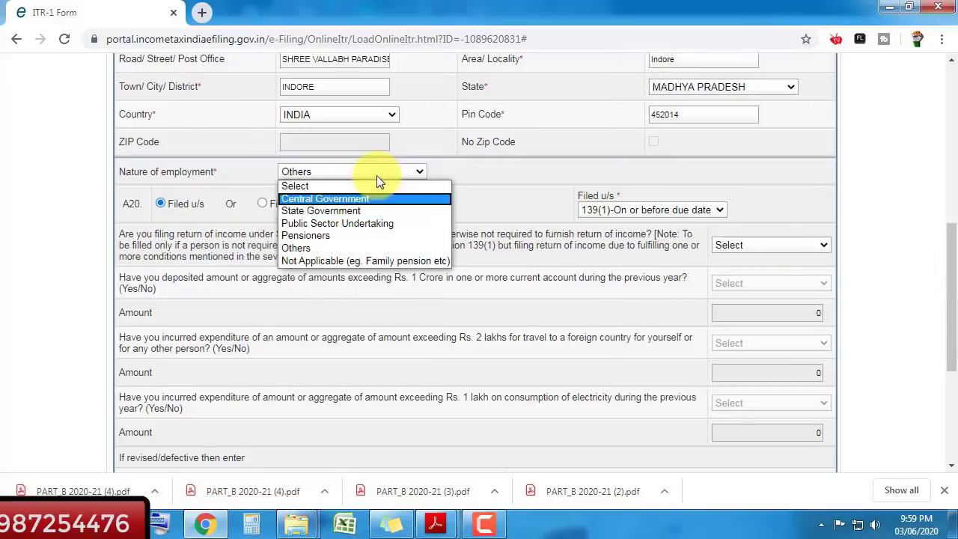
key("s")
key("Down")
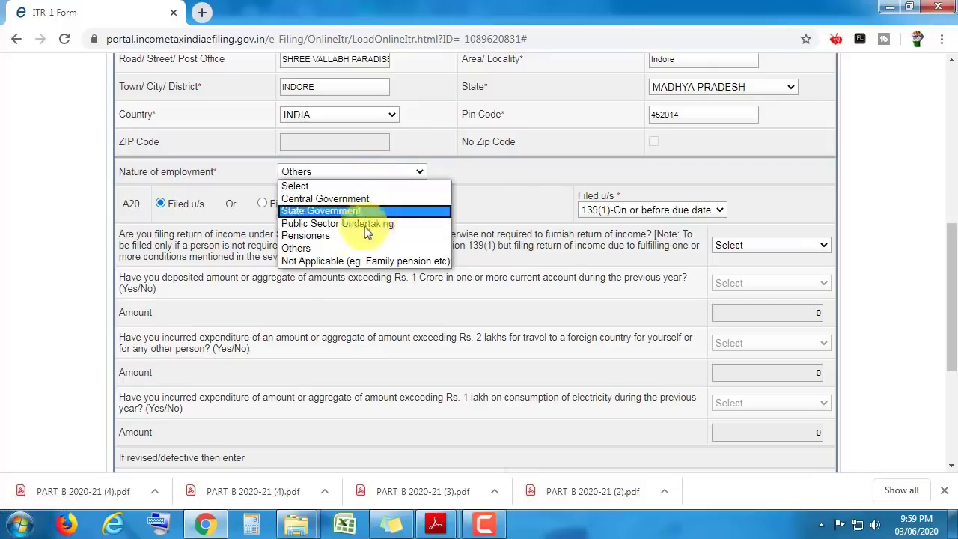
left_click(322, 249)
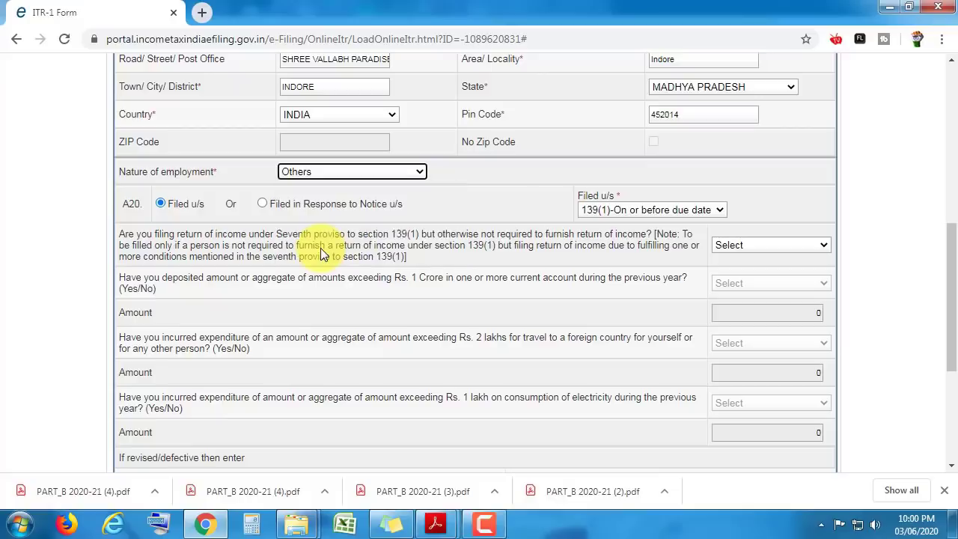
left_click(627, 213)
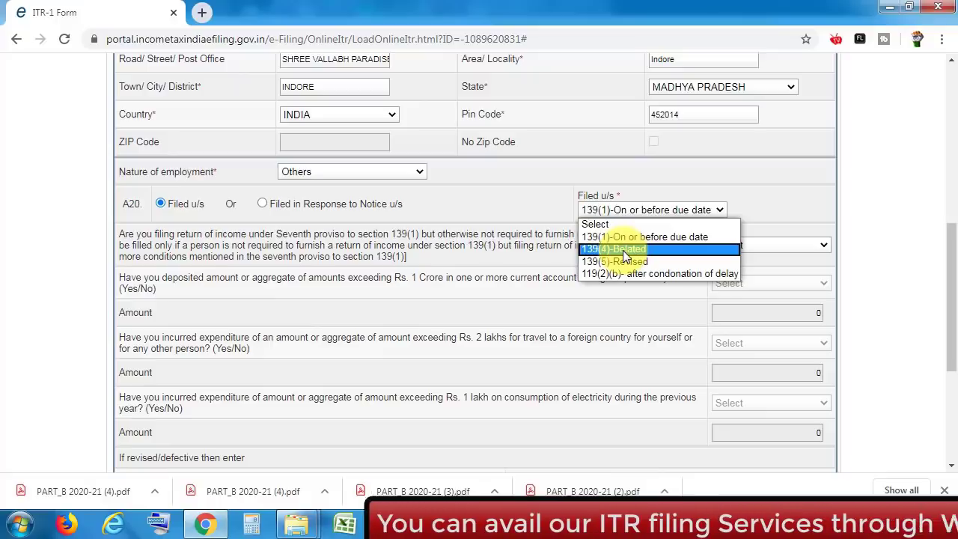
key("Up")
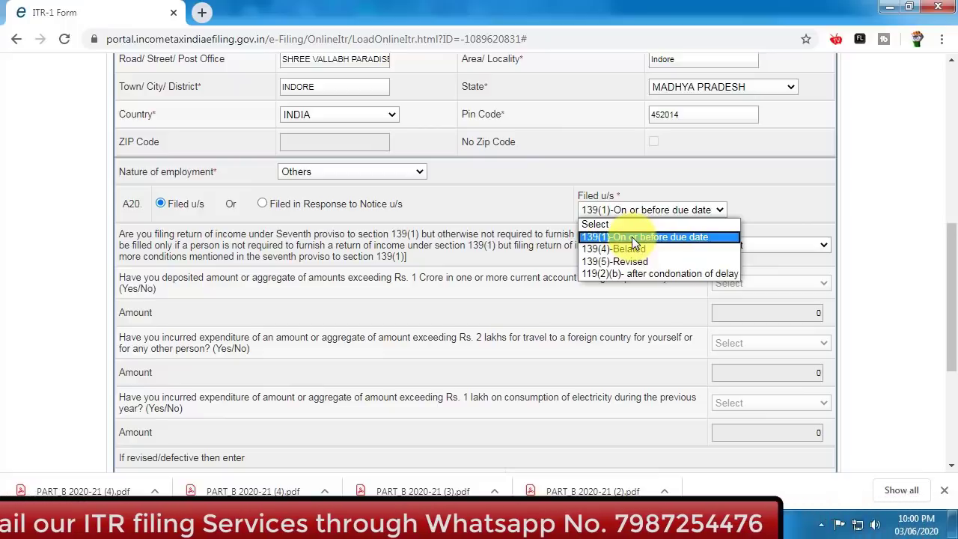
left_click(658, 238)
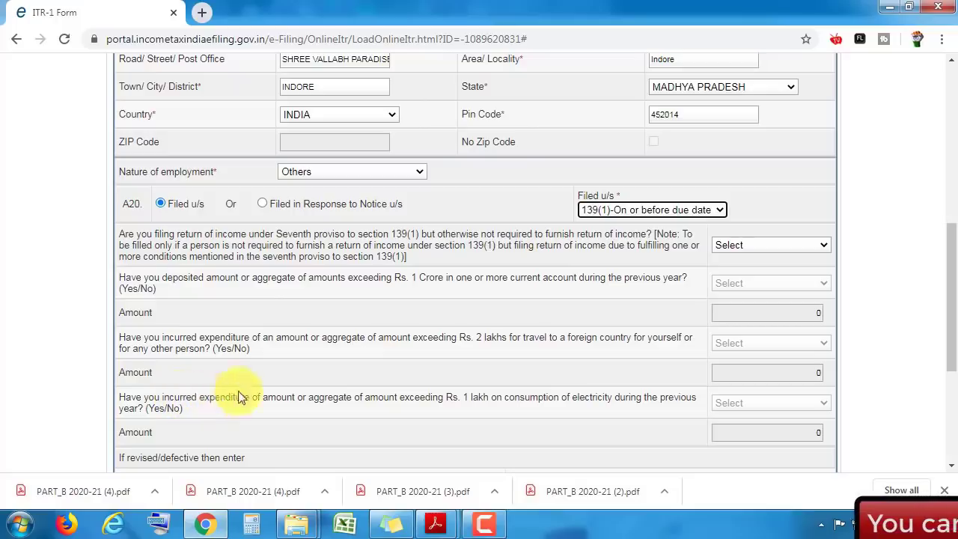
- Answer NO to the Seventh proviso question and move down the form
left_click(763, 247)
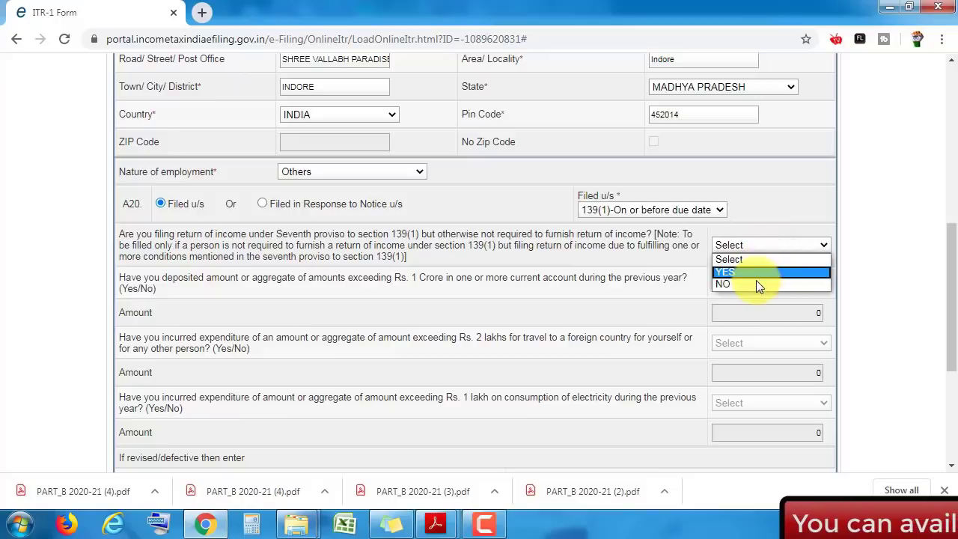
left_click(756, 283)
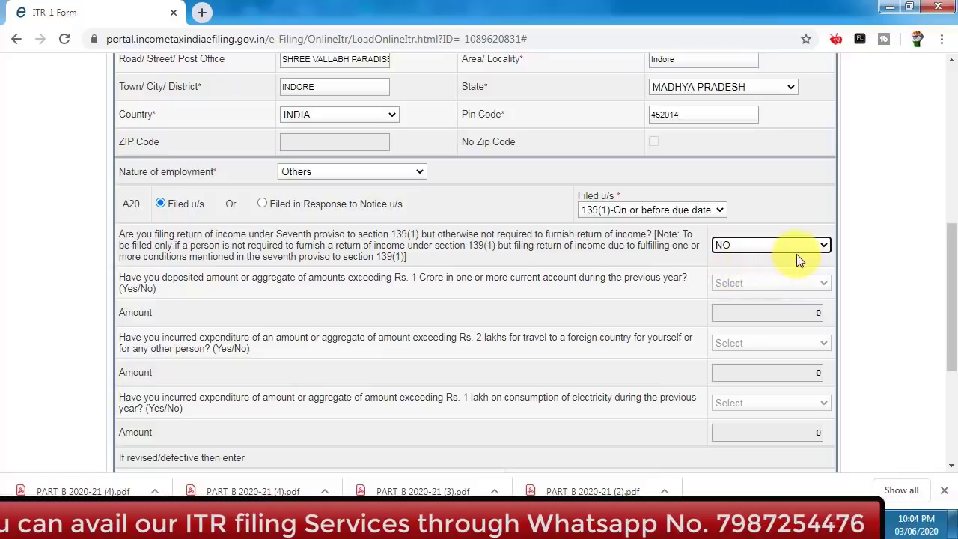
scroll(951, 279, "down", 2)
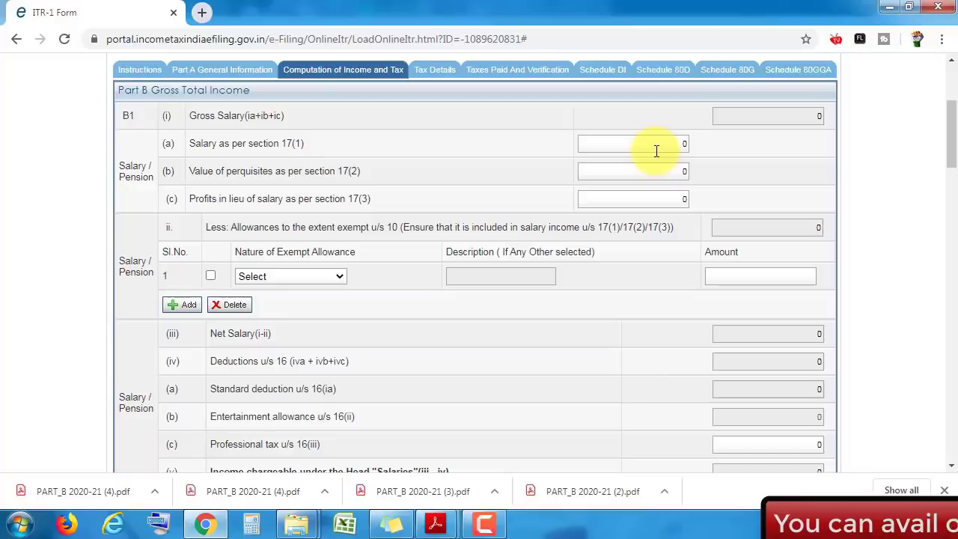
- Review the Form 16 salary rows showing 1022967.00 under section 17(1)
left_click(436, 524)
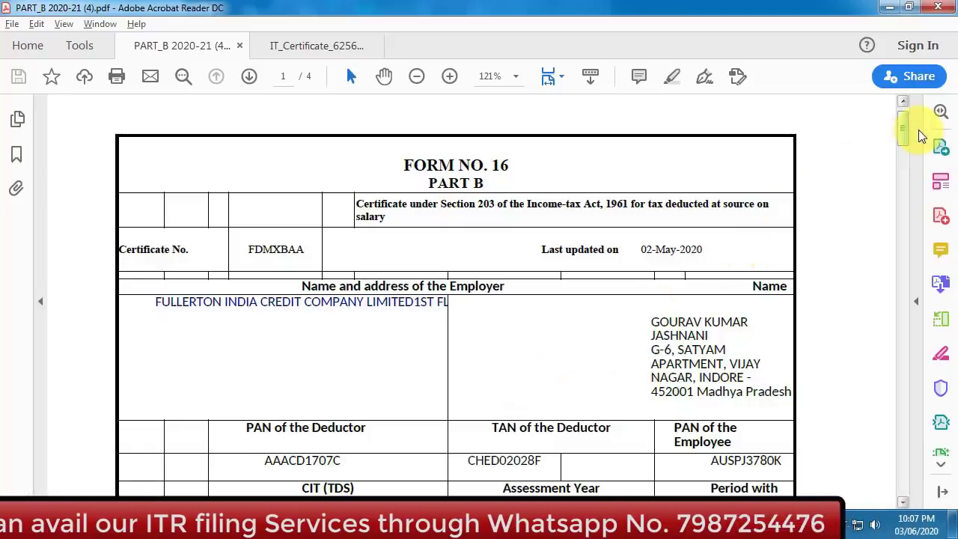
scroll(921, 135, "down", 2)
scroll(922, 135, "down", 7)
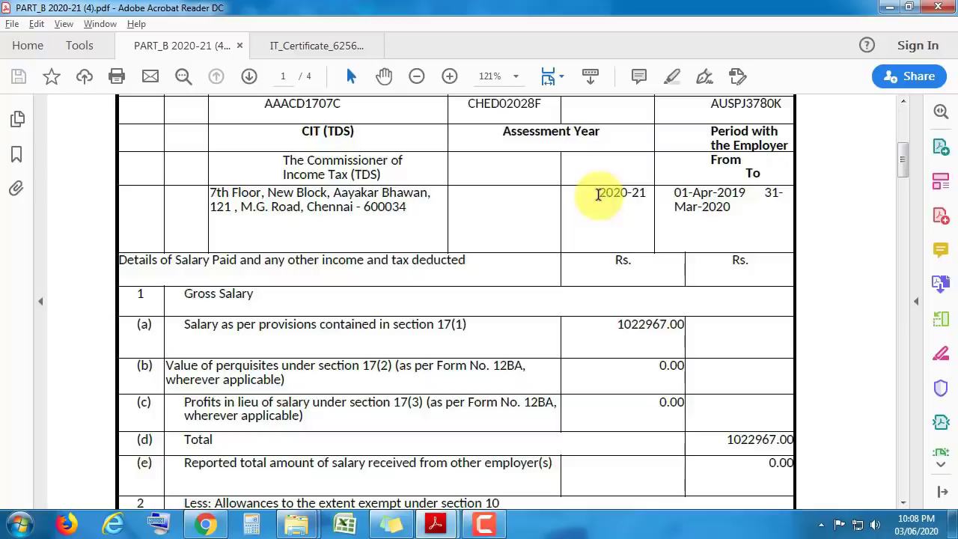
key("alt+Tab")
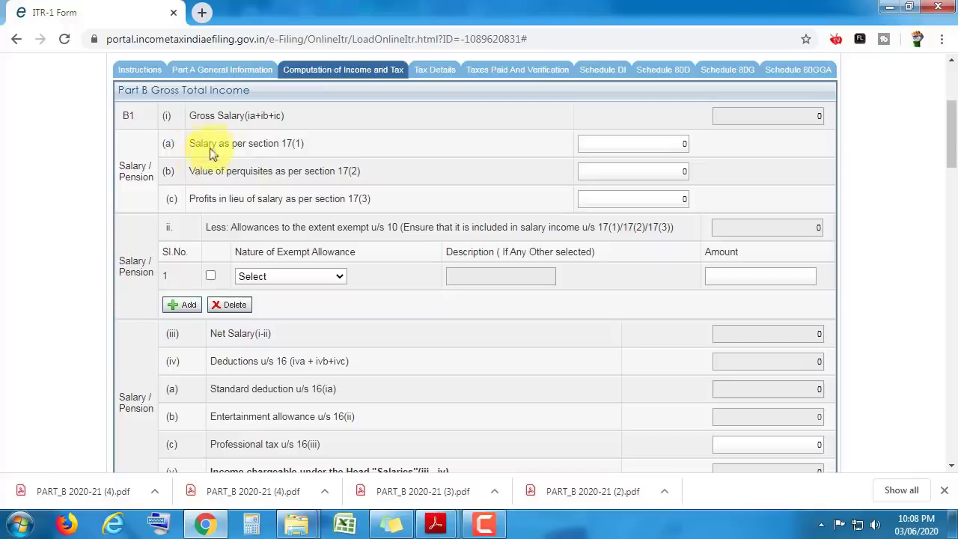
- Enter 1022967 as salary under section 17(1), taken from Form 16
key("alt+Tab")
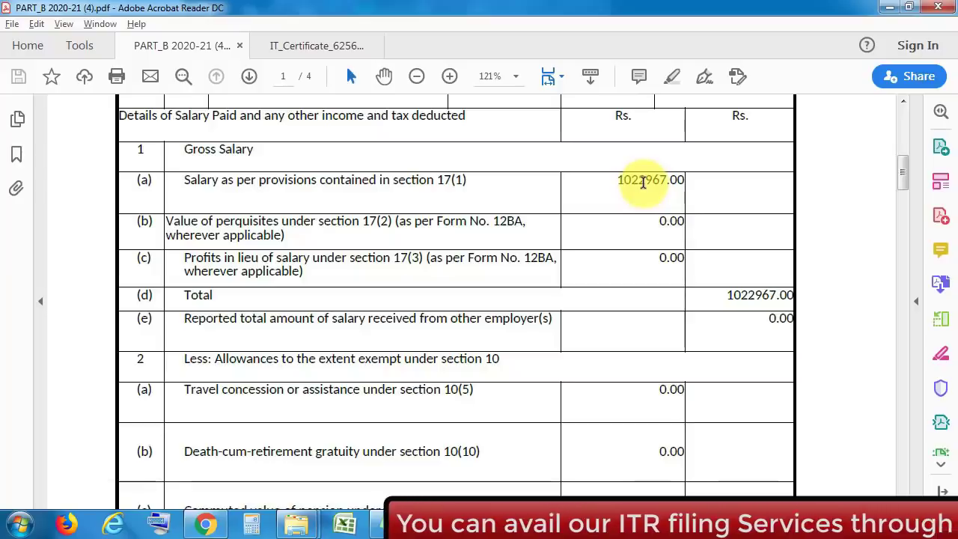
key("alt+Tab")
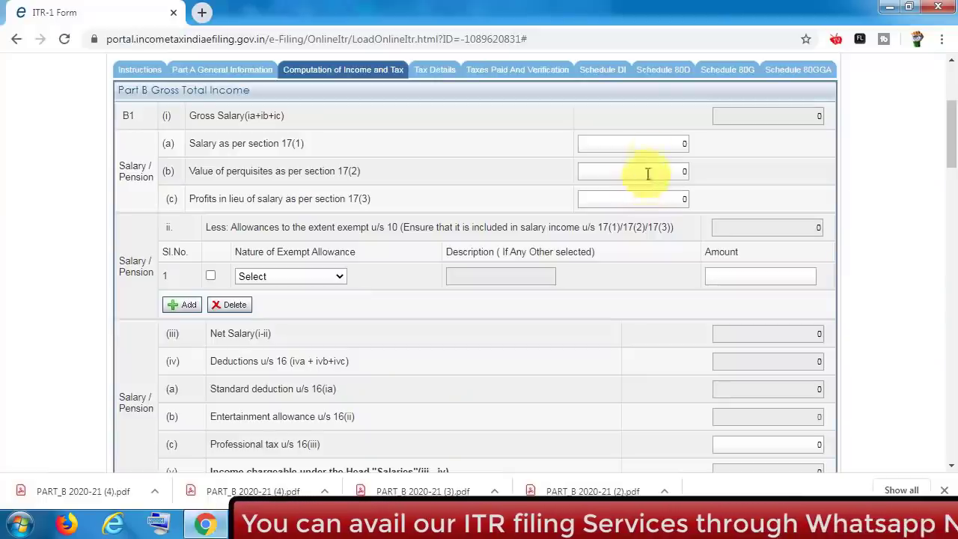
left_click(650, 144)
type("10")
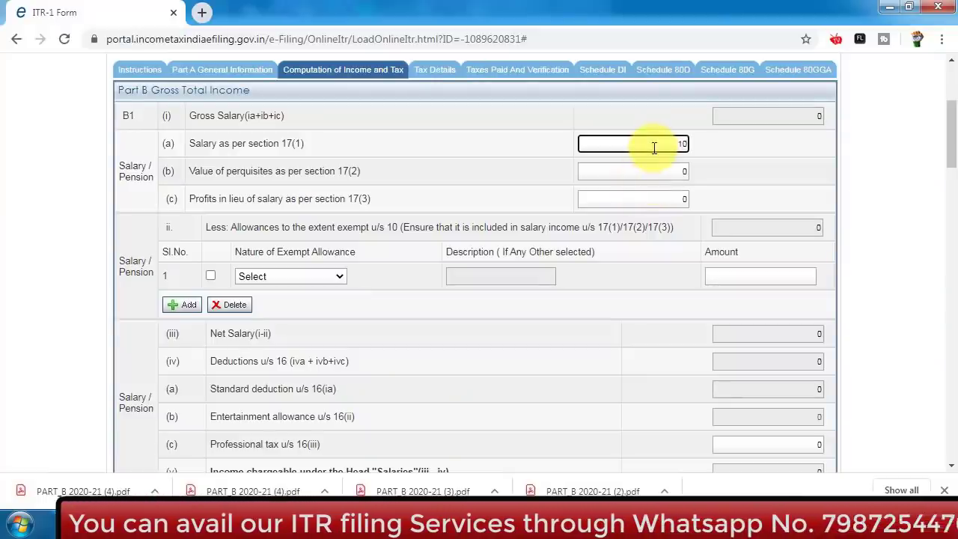
type("22967")
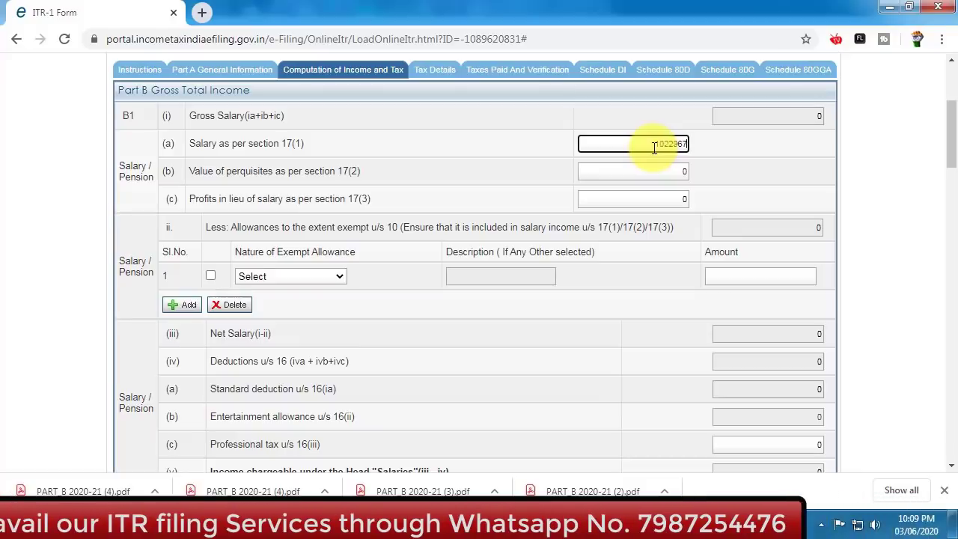
left_click(653, 153)
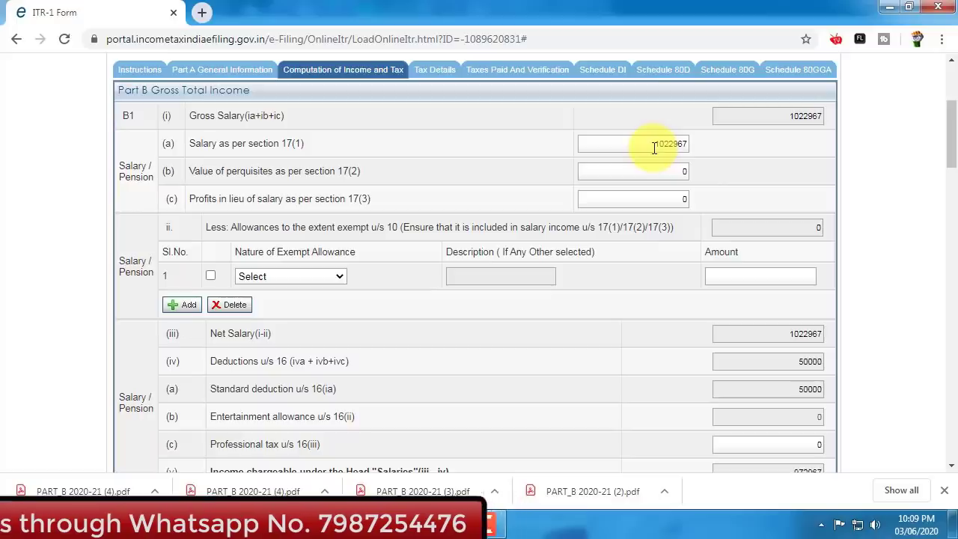
- Check the 17(2) perquisites and 17(3) profits in lieu amounts against Form 16
key("alt+Tab")
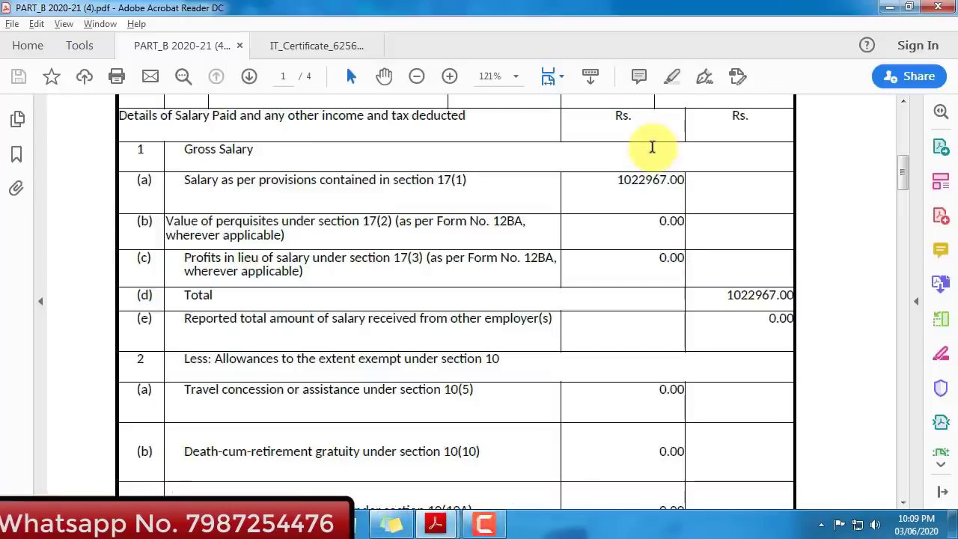
key("alt+Tab")
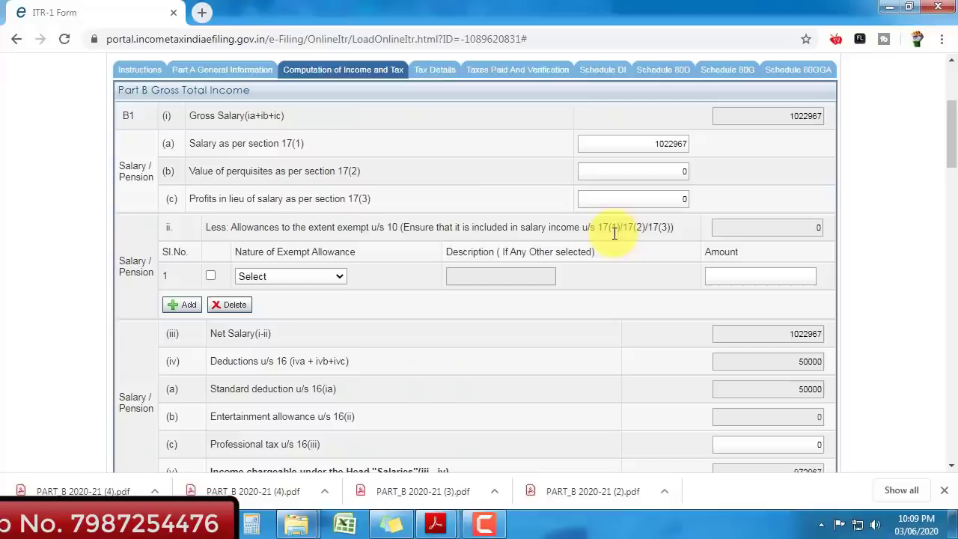
left_click(647, 171)
key("alt+Tab")
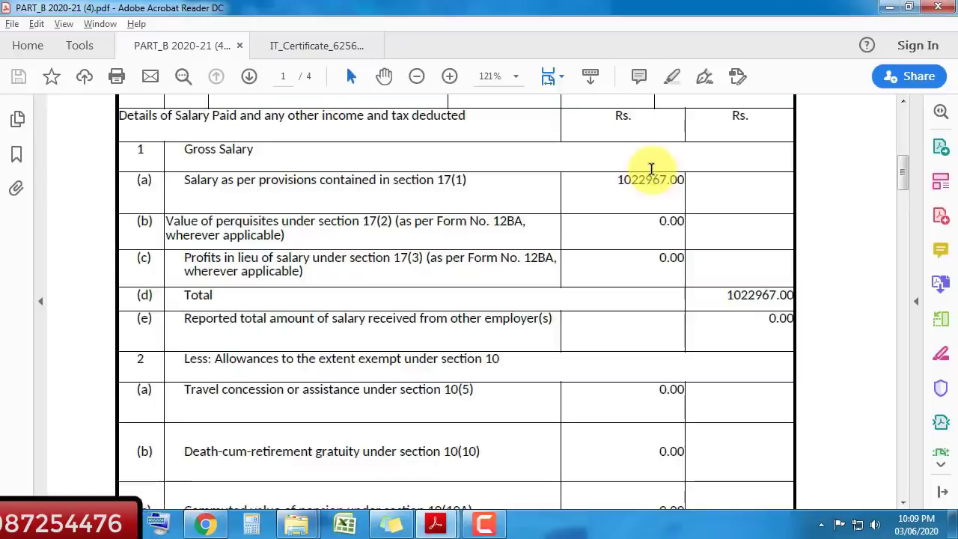
key("alt+Tab")
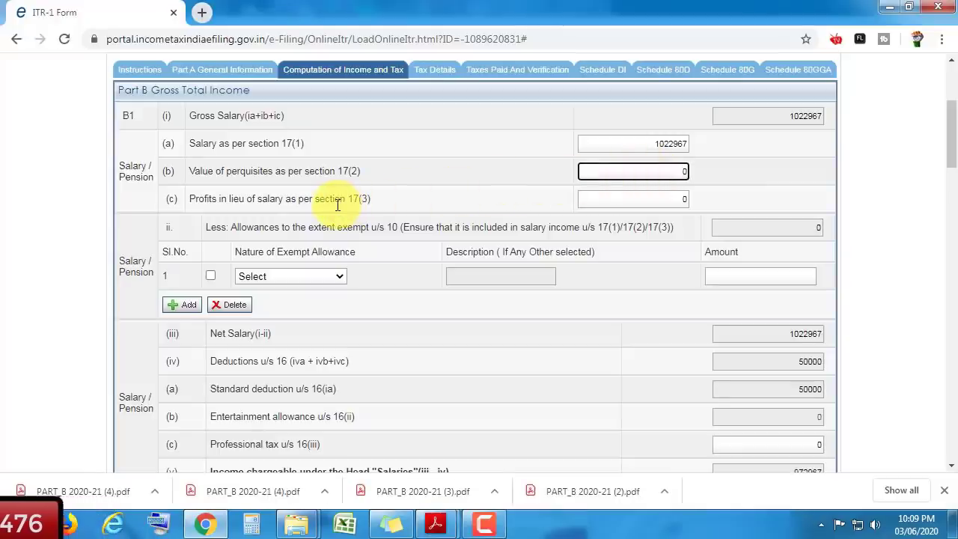
key("alt+Tab")
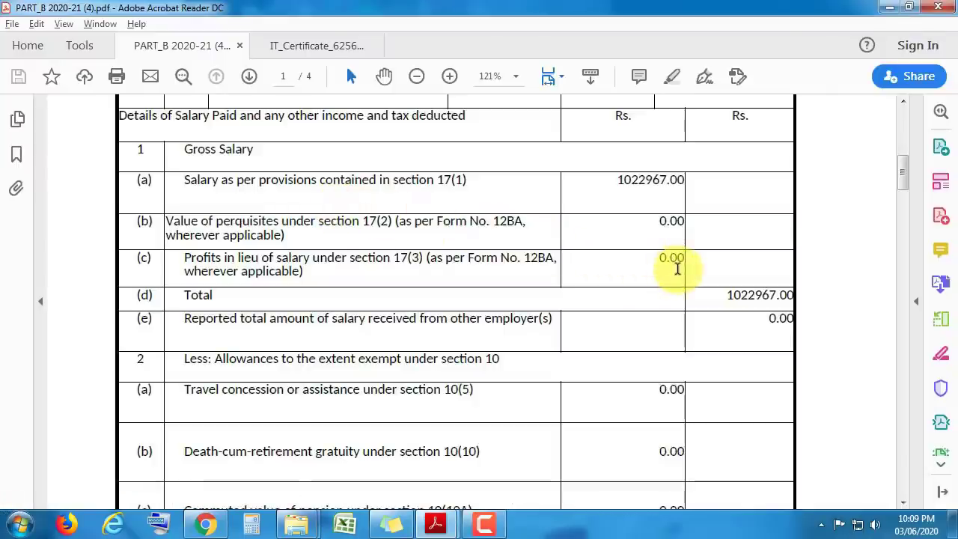
key("alt+Tab")
left_click(667, 199)
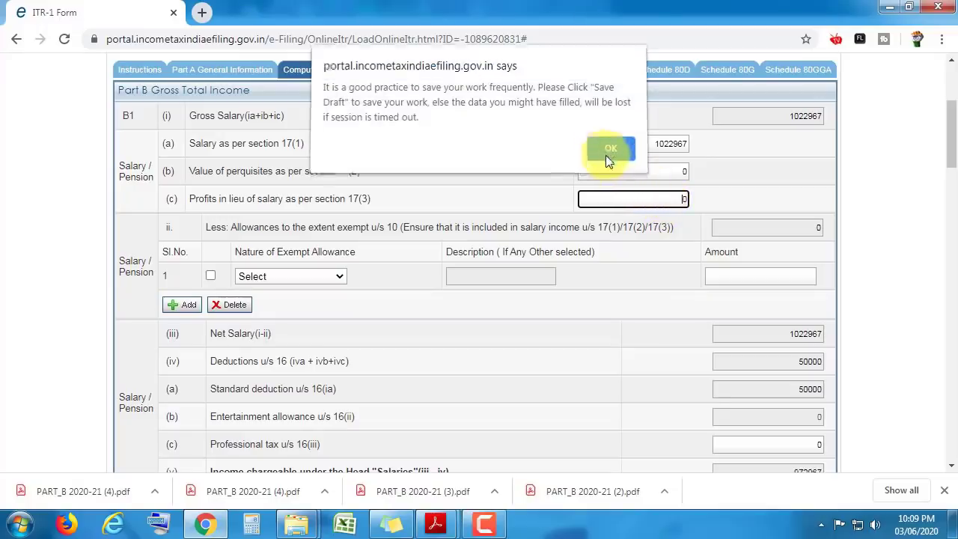
- Dismiss the save reminder and confirm gross salary 1022967 matches the Form 16 total
left_click(609, 150)
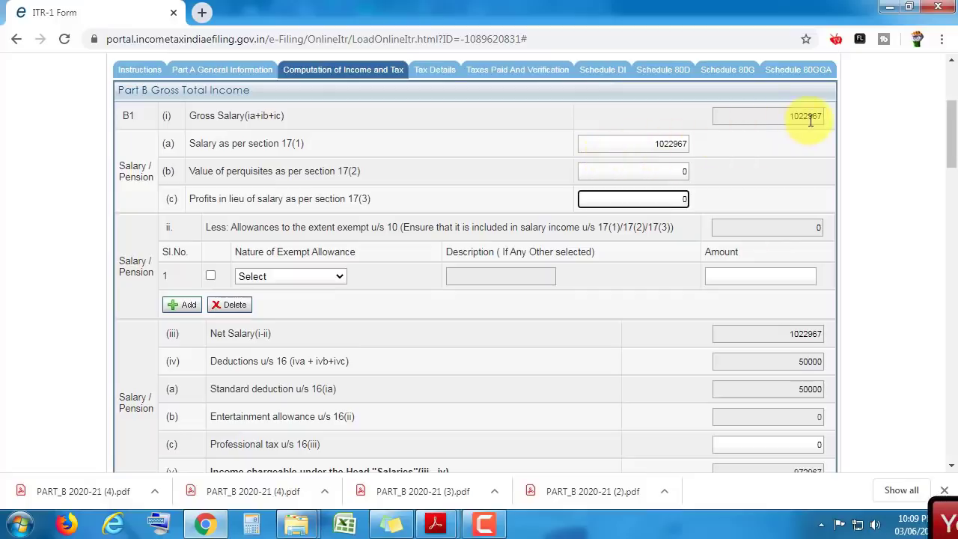
key("alt+Tab")
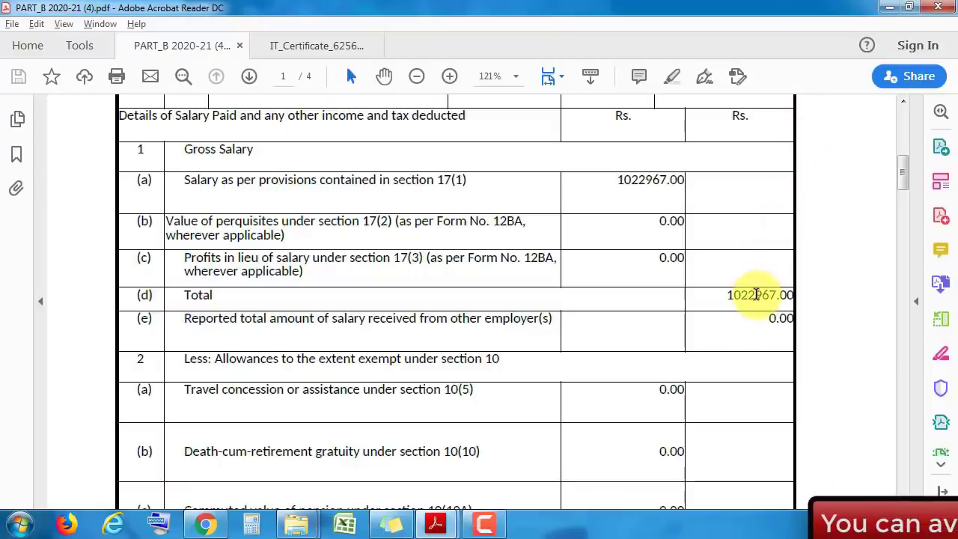
key("alt+Tab")
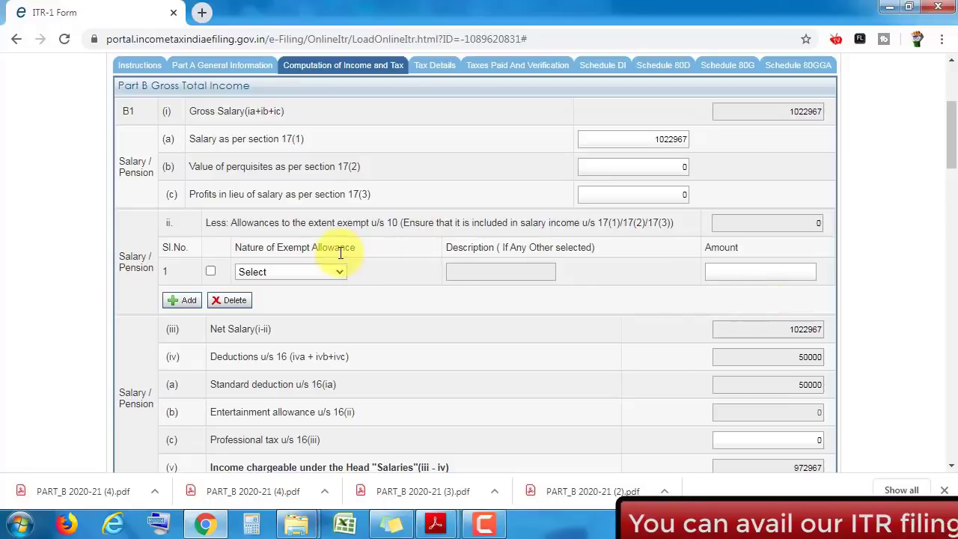
- Set the first exempt allowance to Sec 10(13A) house rent allowance
left_click(302, 275)
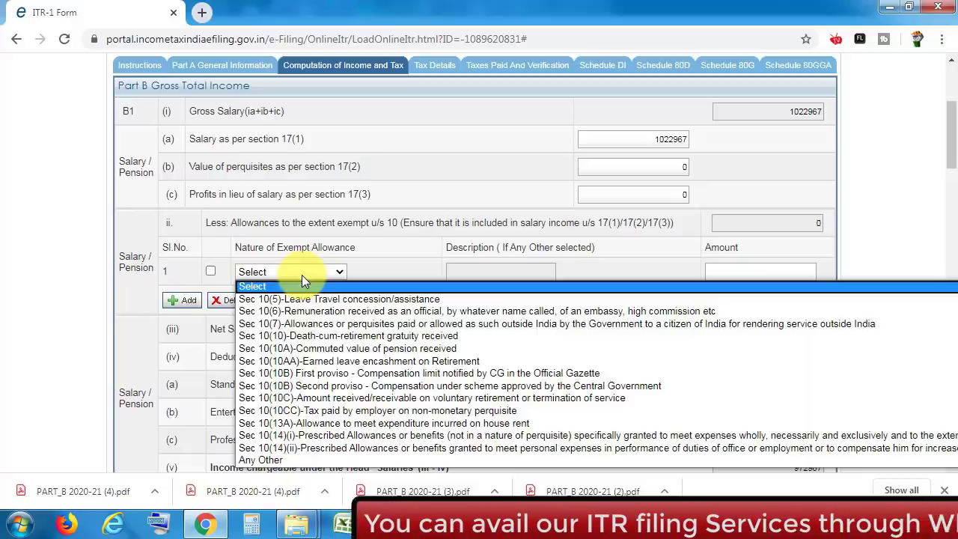
key("Down")
key("Down")
key("Down")
key("Down")
key("Down")
key("Down")
key("Down")
key("Down")
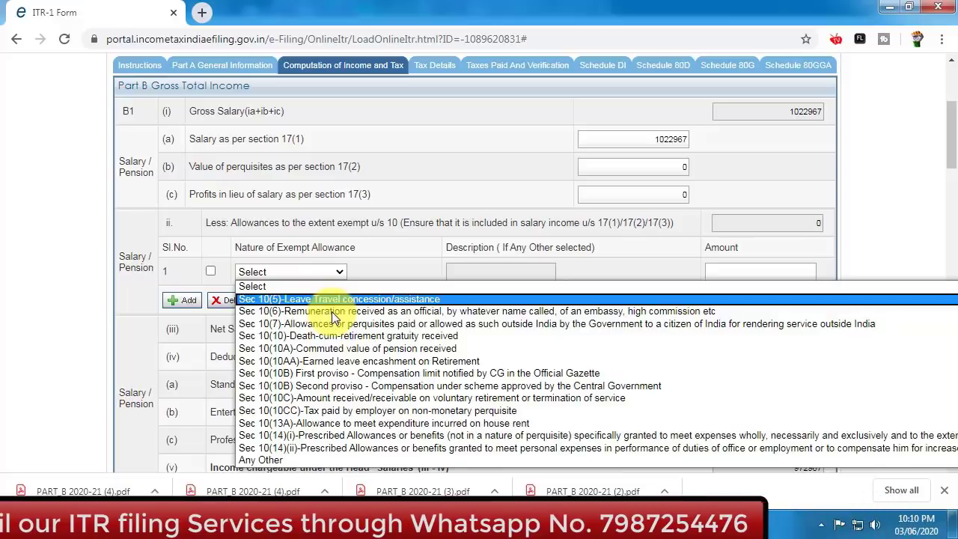
key("Down")
key("Down")
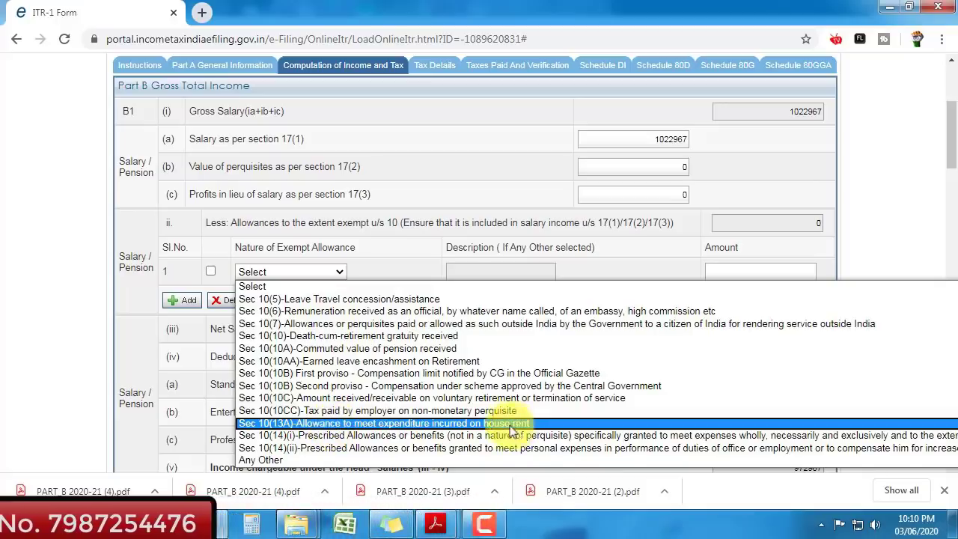
left_click(491, 423)
- Look up the 37500.00 HRA amount in Form 16
key("alt+Tab")
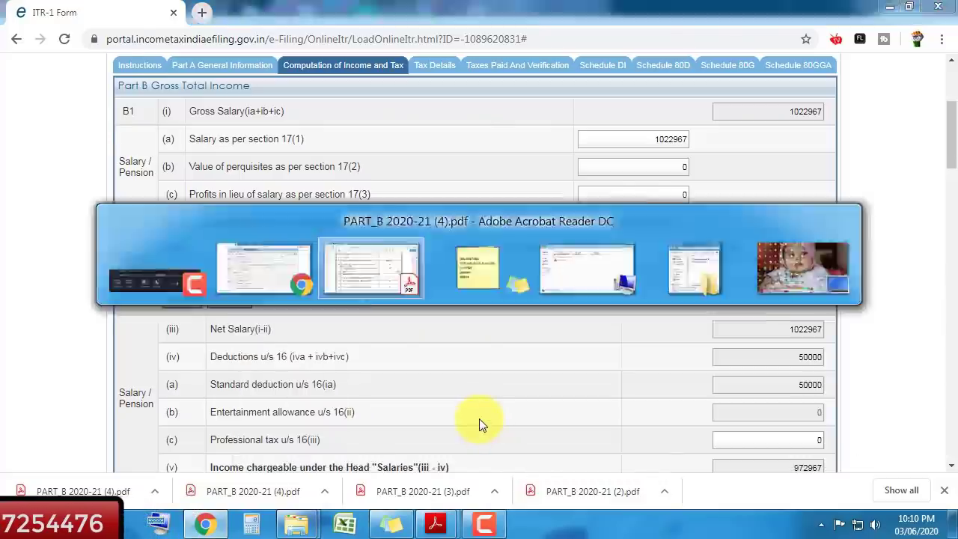
scroll(688, 259, "down", 3)
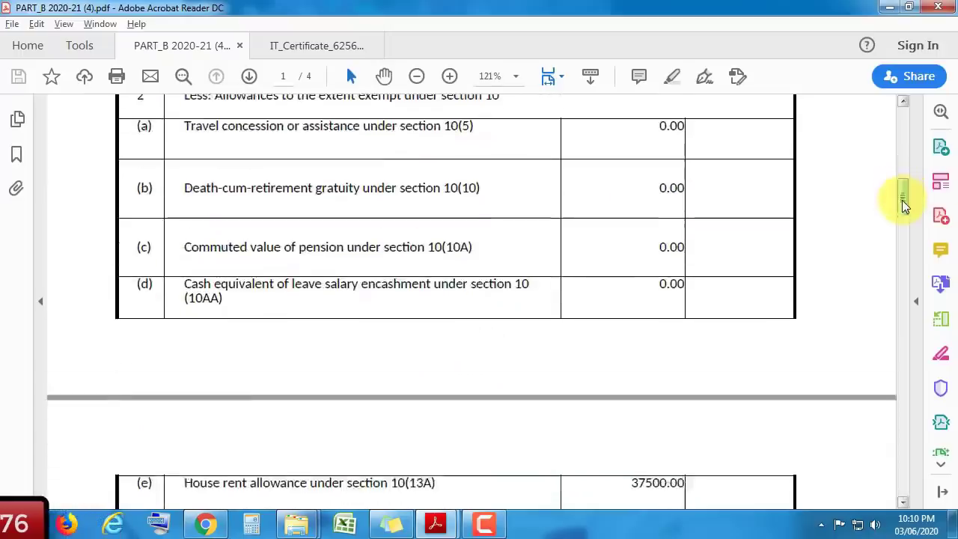
left_click_drag(904, 204, 901, 220)
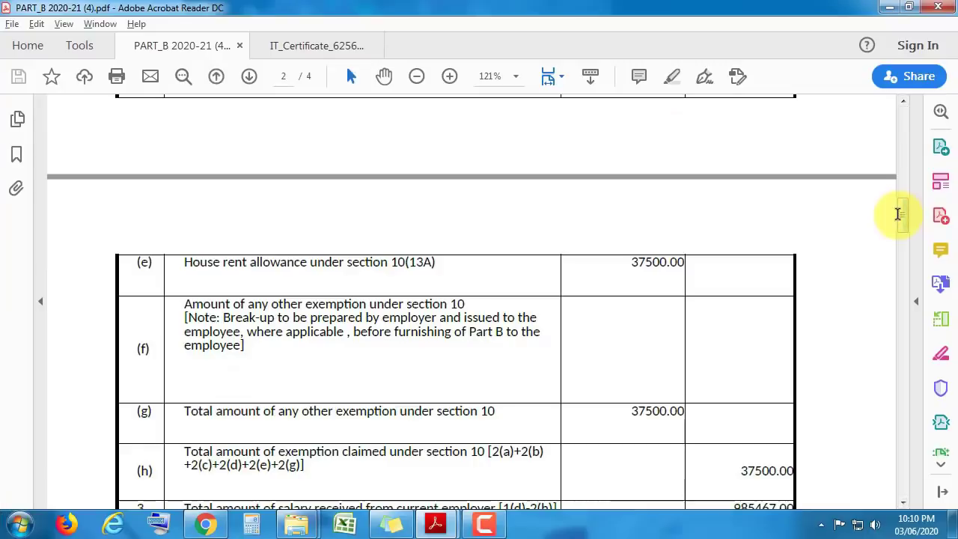
key("alt+Tab")
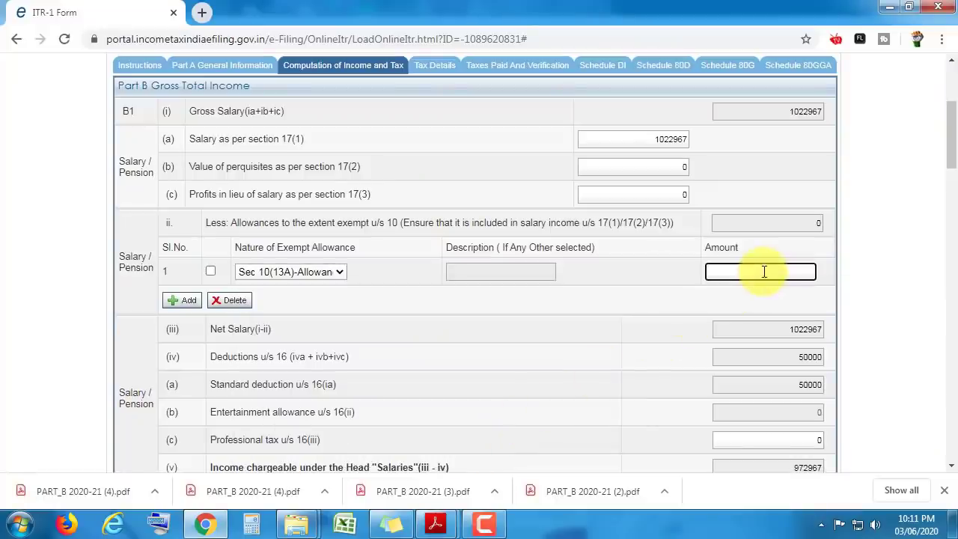
- Commit the 37500 Sec 10(13A) house rent exemption, bringing net salary to 985467
key("alt+Tab")
key("alt+Tab")
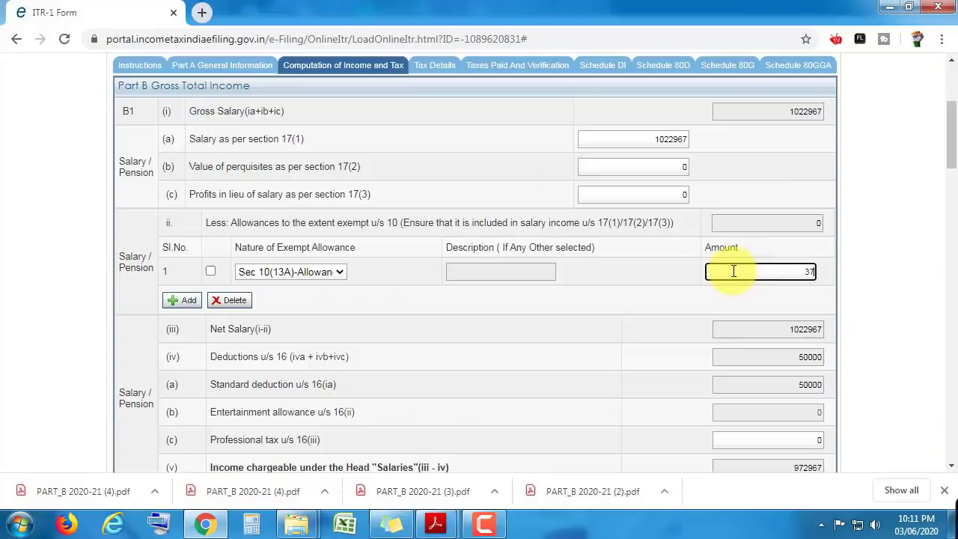
left_click(743, 308)
left_click_drag(953, 144, 954, 168)
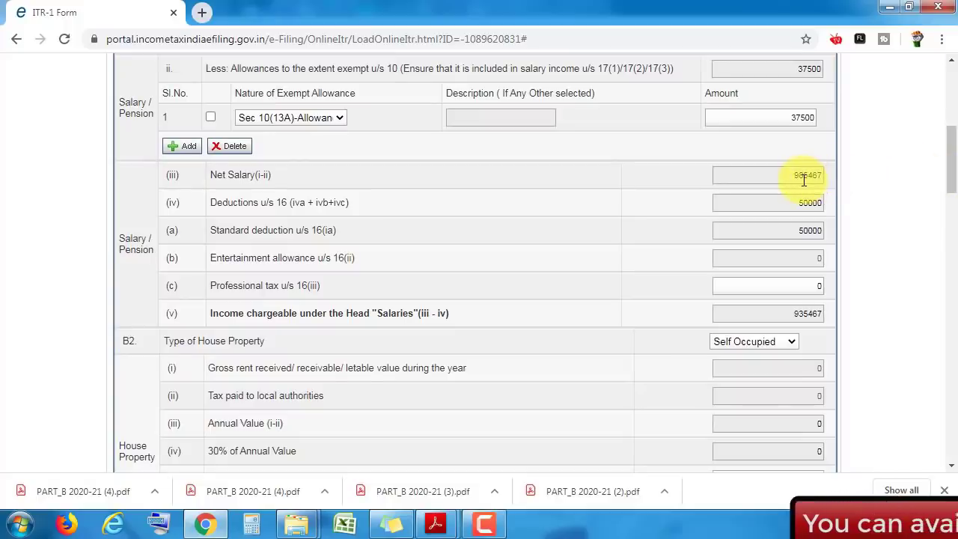
- Compare the net salary 985467 and salary income 935467 against the Form 16 PDF
key("alt+Tab")
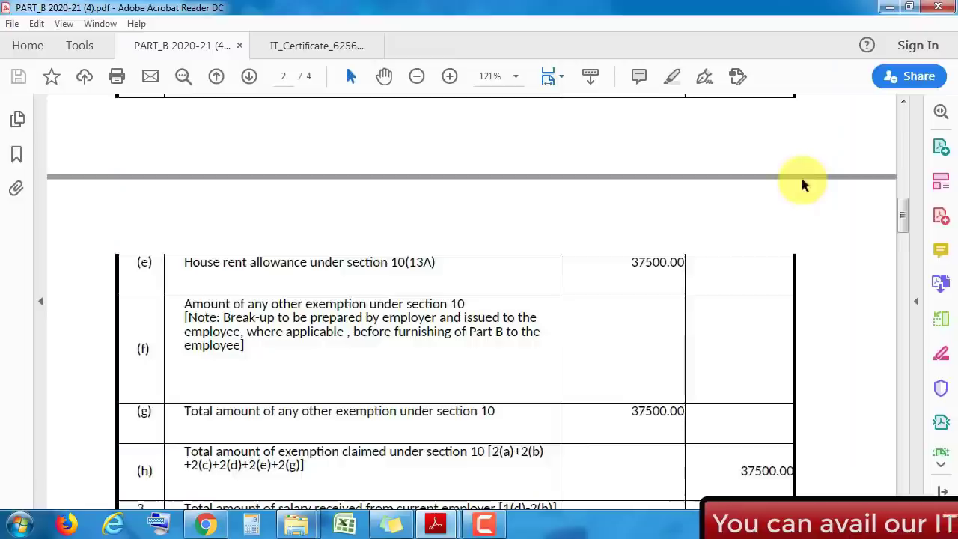
scroll(904, 214, "down", 5)
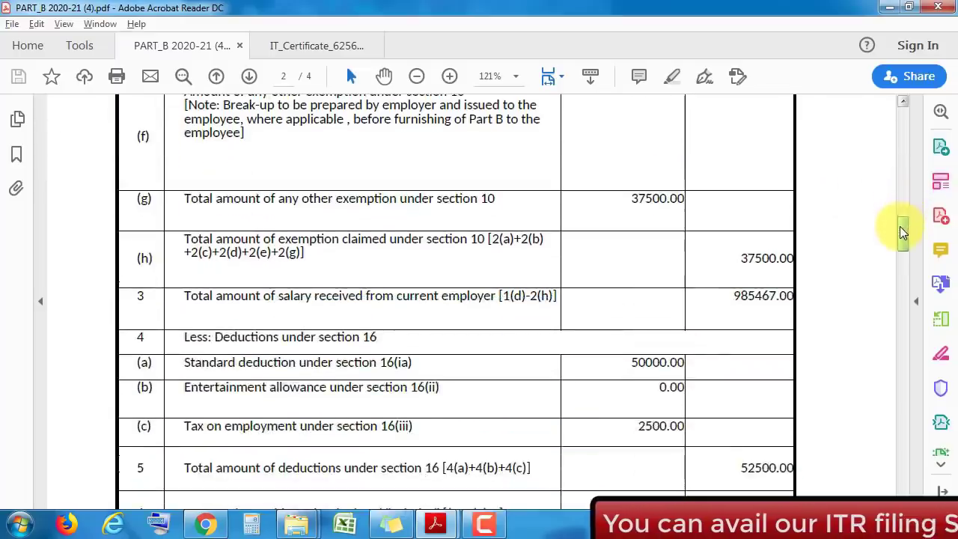
key("alt+Tab")
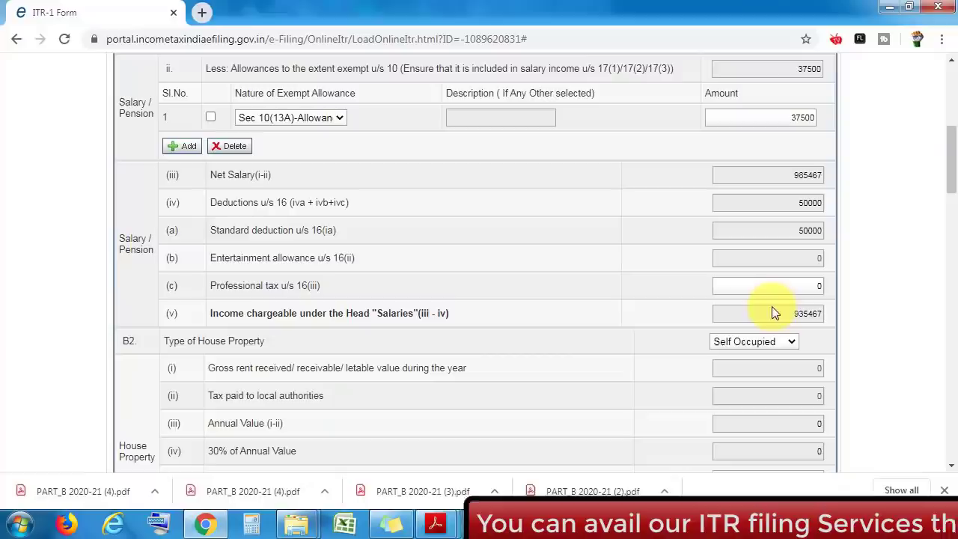
key("alt+Tab")
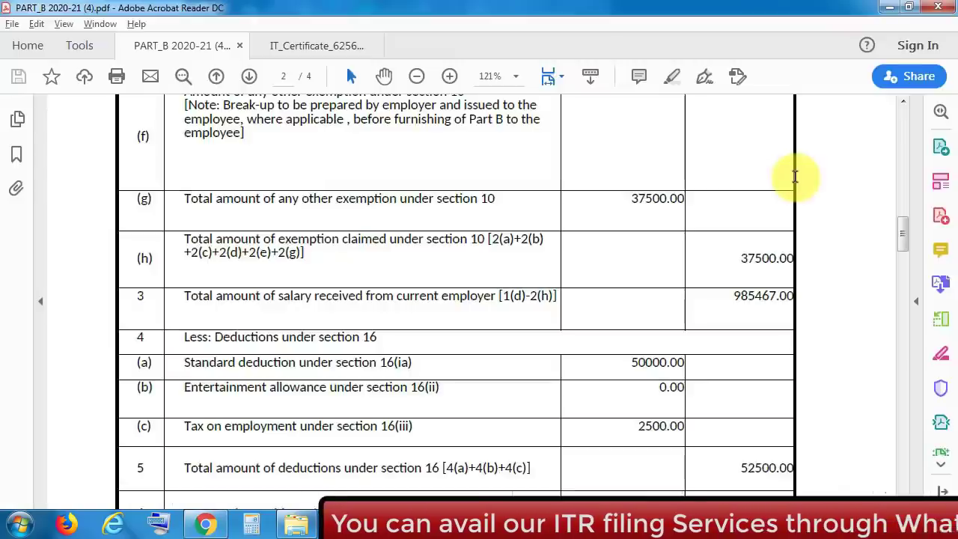
key("alt+Tab")
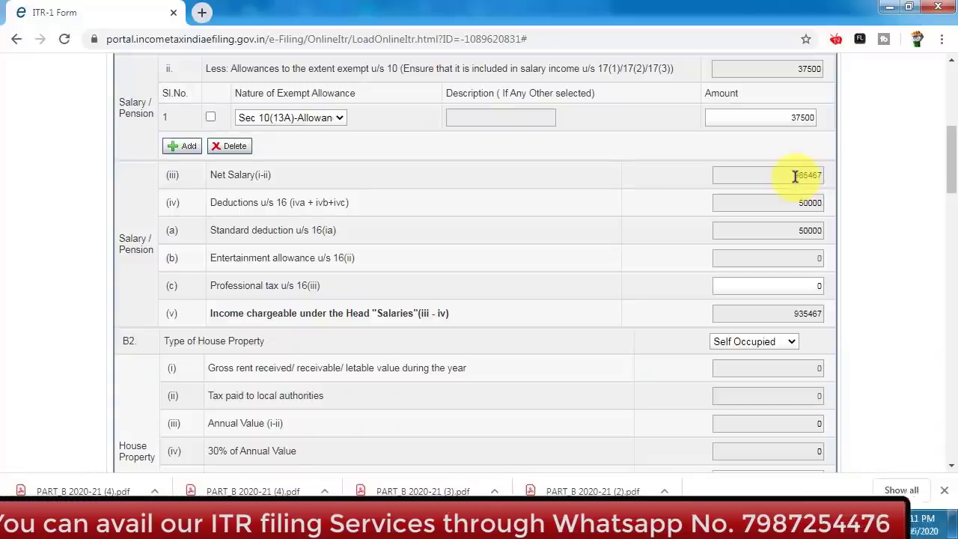
key("alt+Tab")
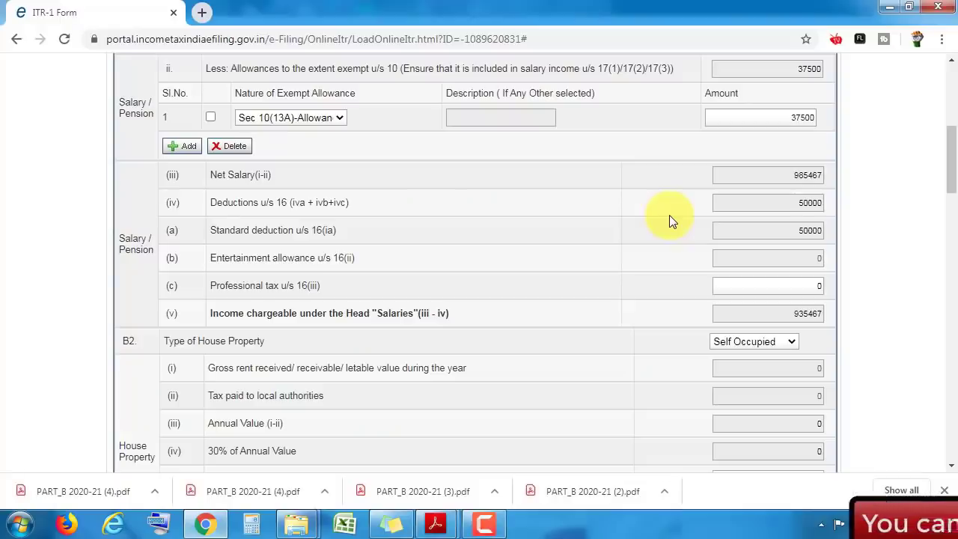
- Show the Form 16 Part B section 10 rows: travel concession, gratuity, pension and leave encashment, all 0.00
key("alt+Tab")
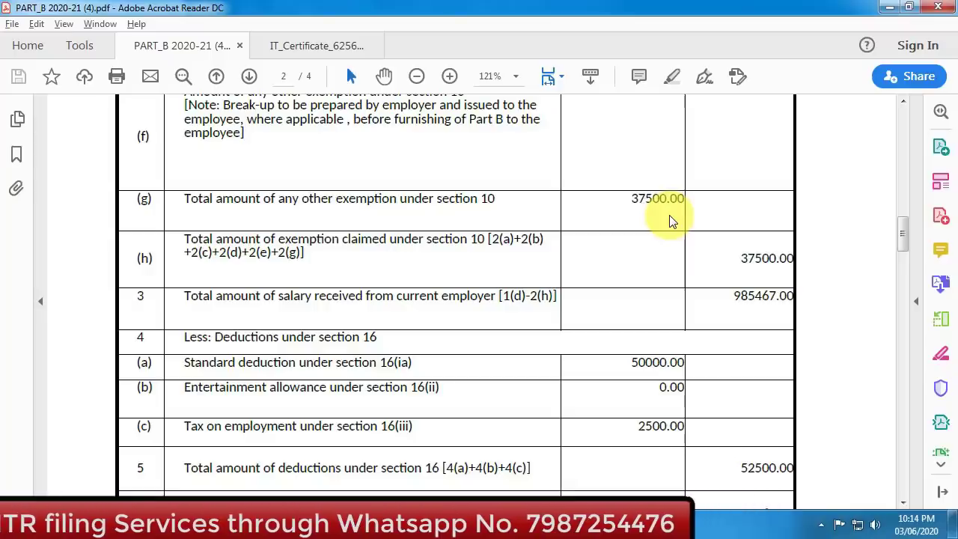
scroll(904, 219, "up", 3)
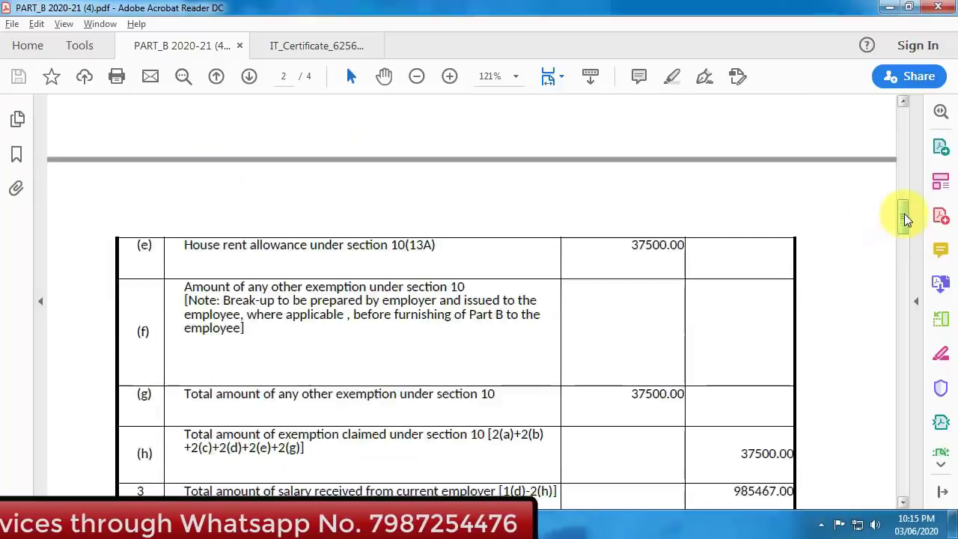
left_click_drag(904, 213, 903, 183)
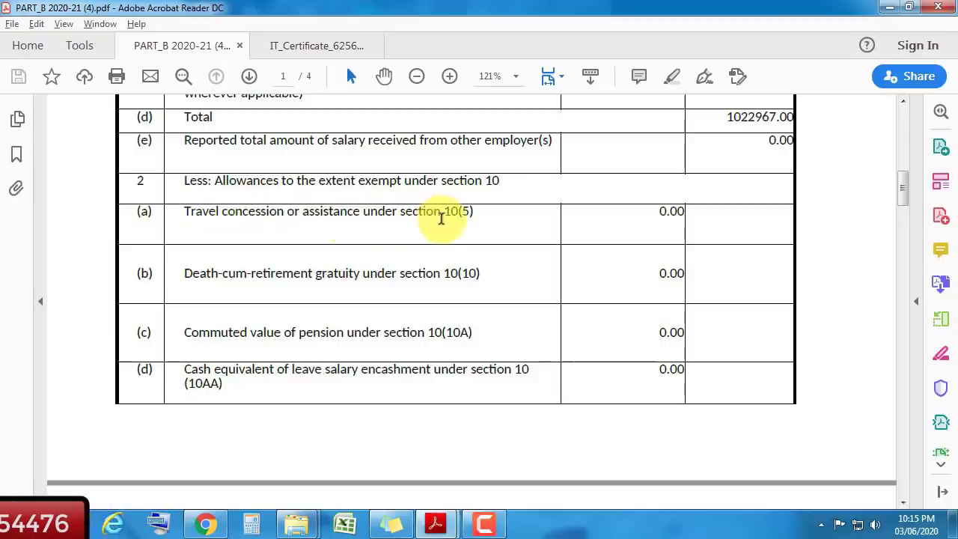
key("alt+Tab")
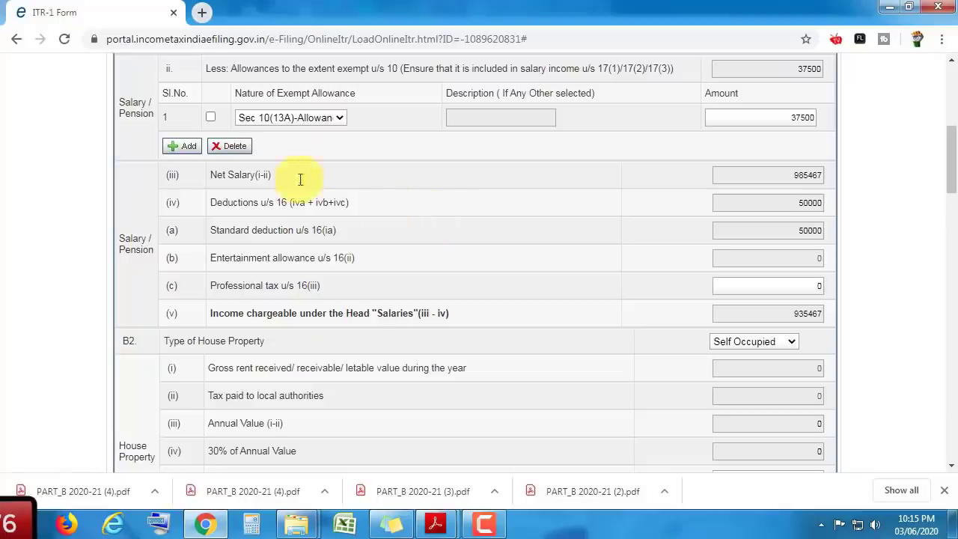
left_click(189, 147)
left_click(301, 147)
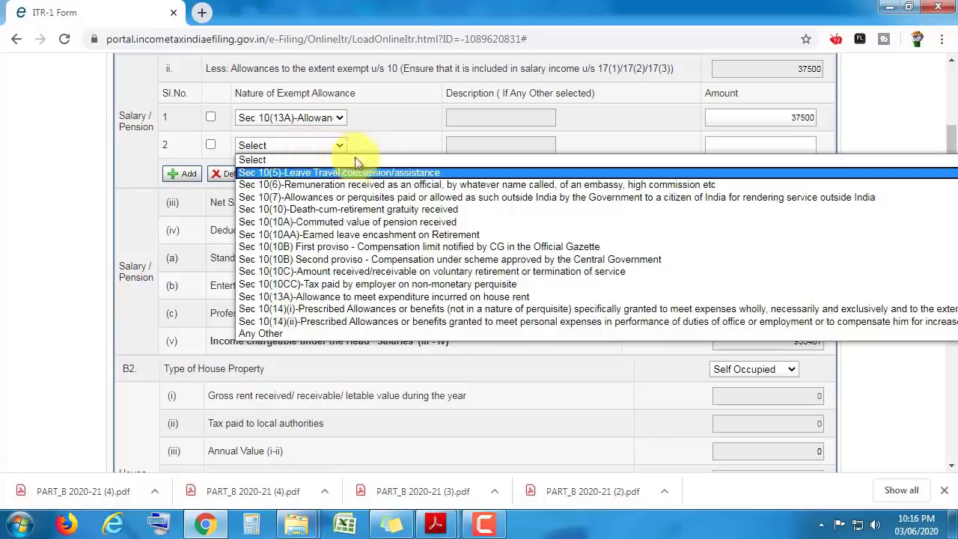
left_click(446, 173)
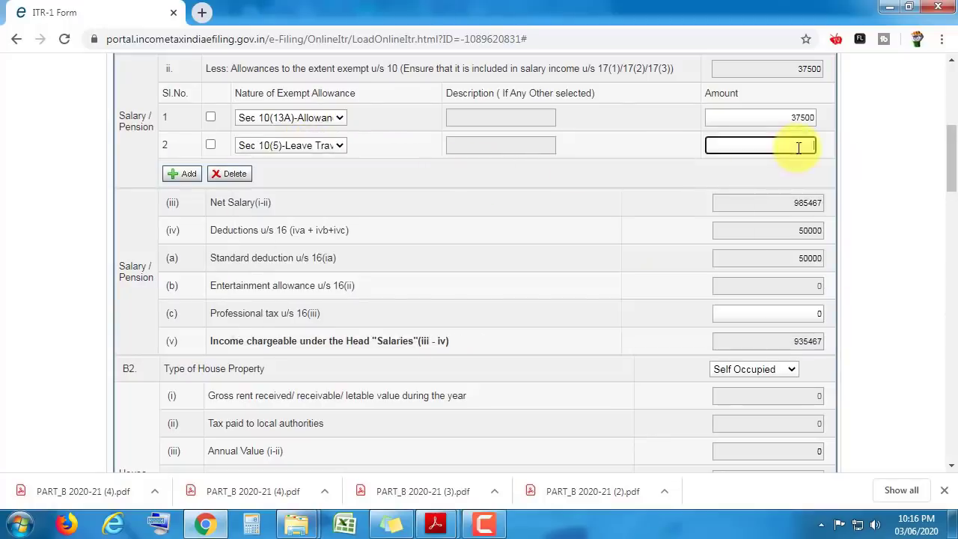
left_click(189, 174)
left_click(290, 173)
left_click(453, 249)
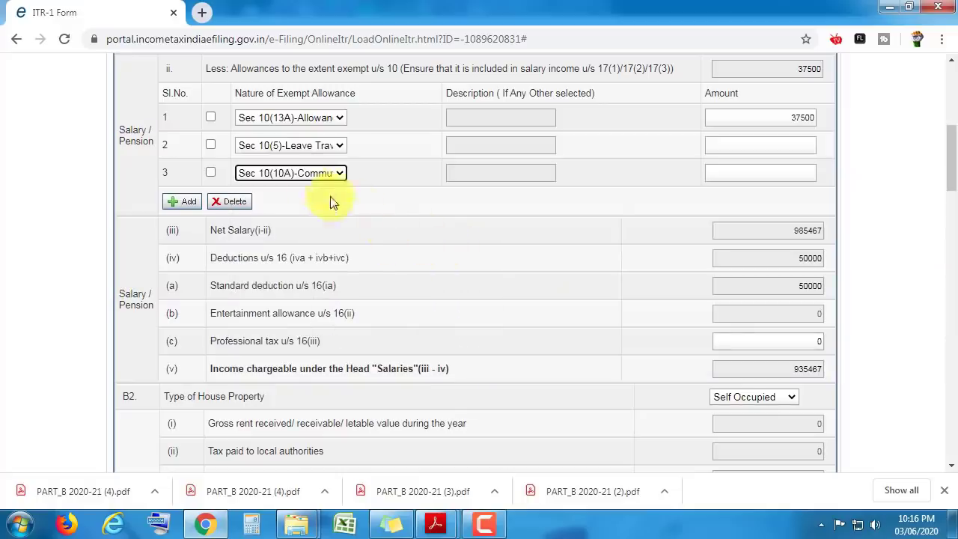
left_click(228, 202)
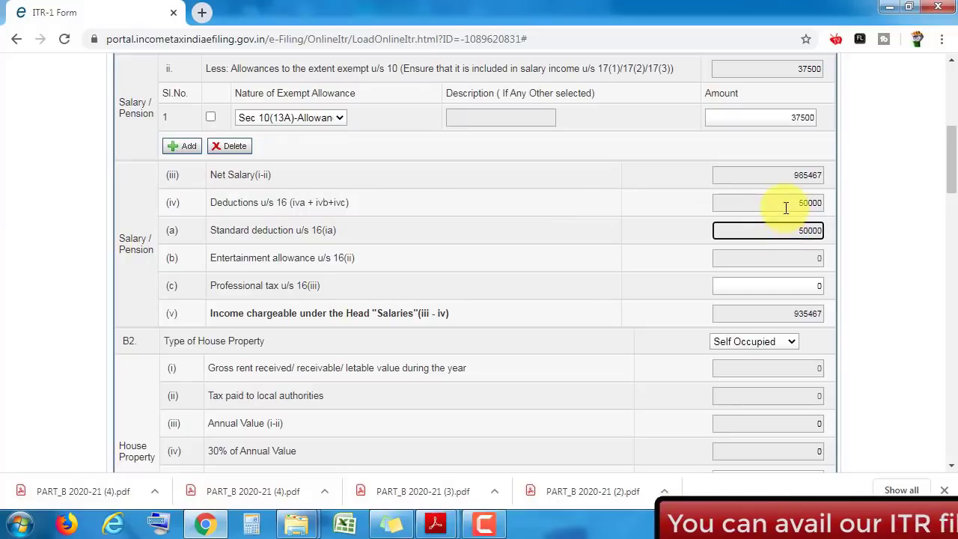
left_click(641, 215)
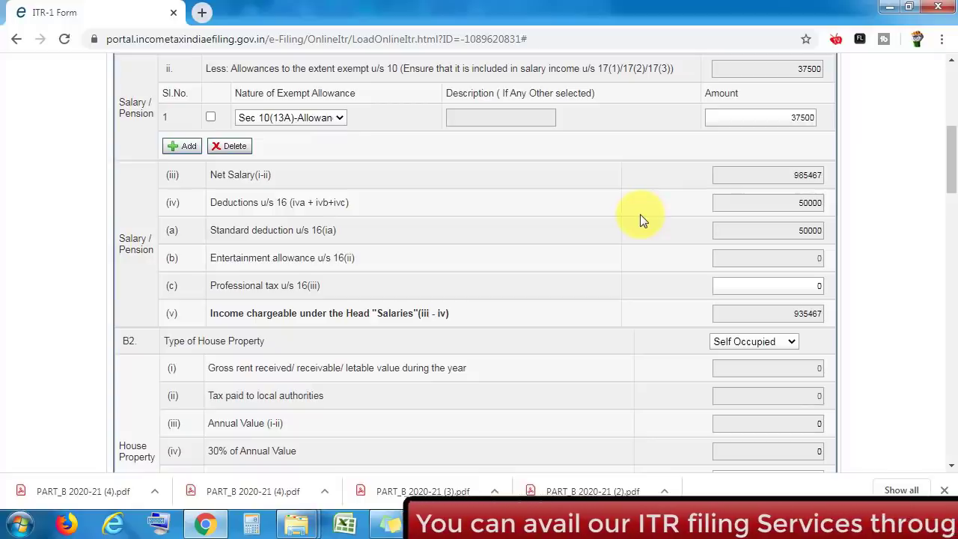
key("alt+Tab")
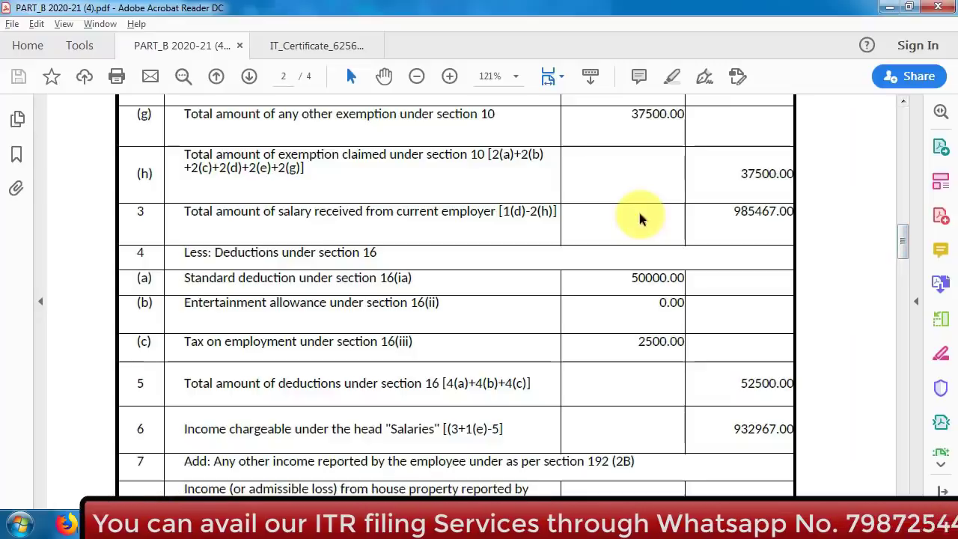
- Match the 2500 professional tax against Form 16, giving section 16 deductions 52500 and salary income 932967
key("alt+Tab")
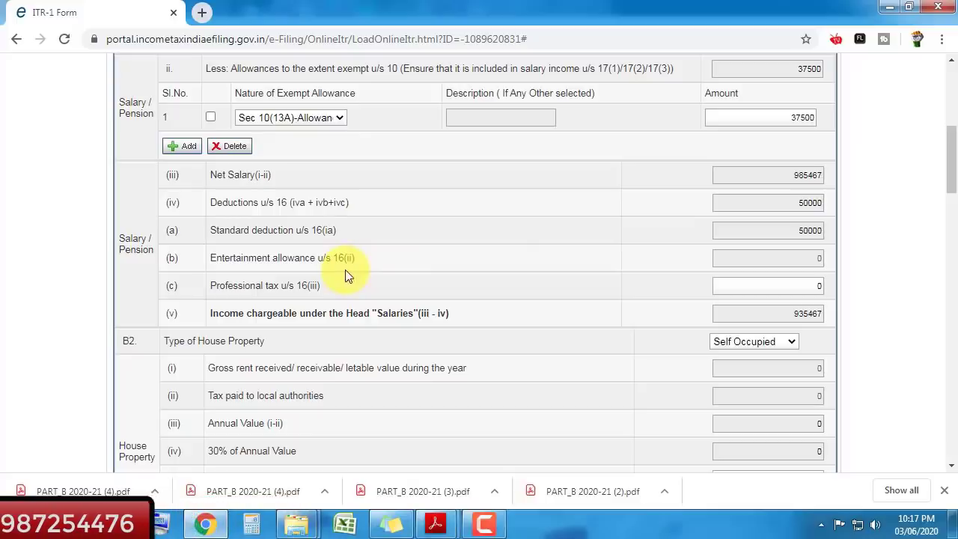
key("alt+Tab")
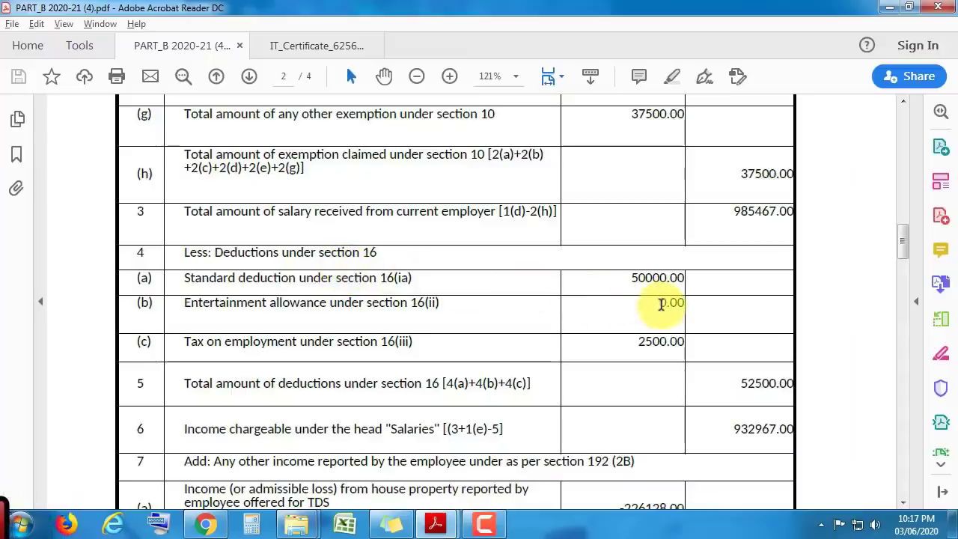
key("alt+Tab")
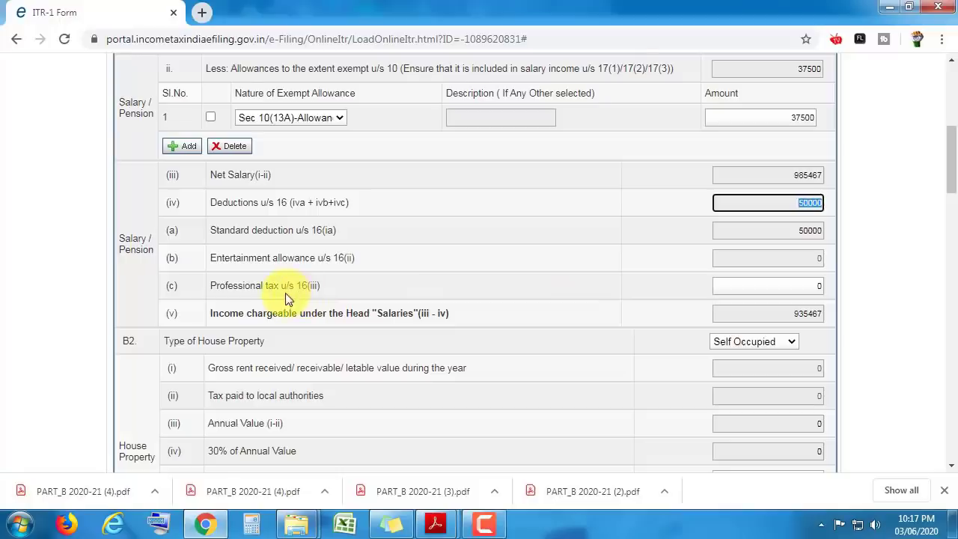
key("alt+Tab")
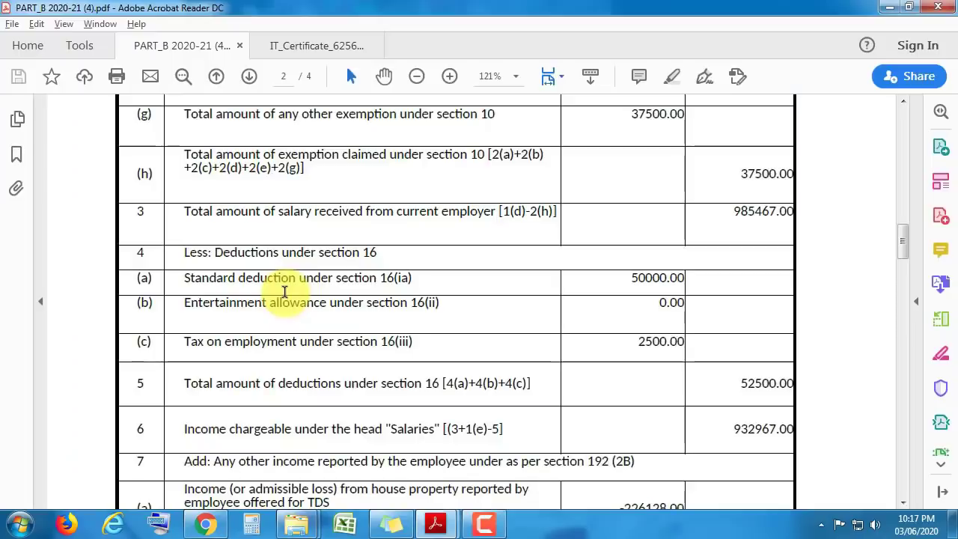
key("alt+Tab")
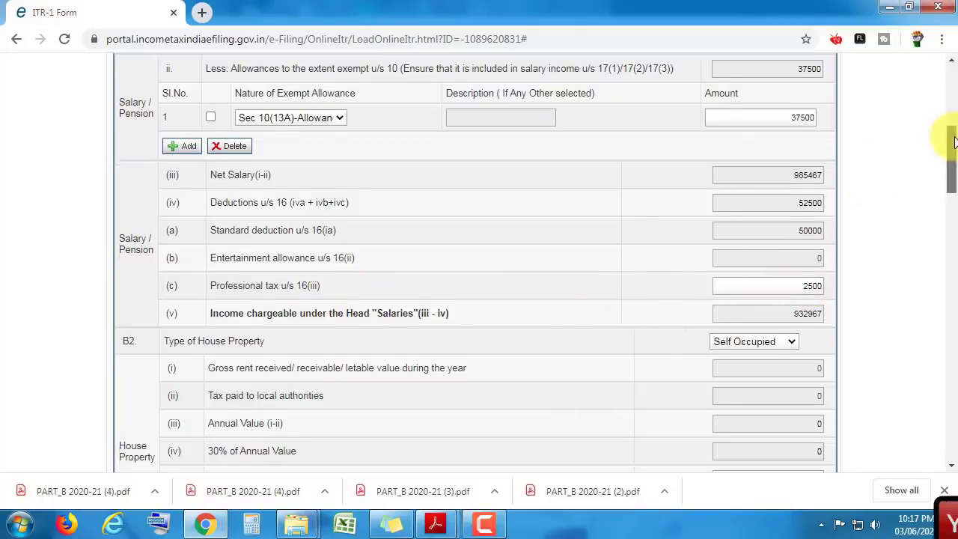
left_click_drag(948, 140, 954, 177)
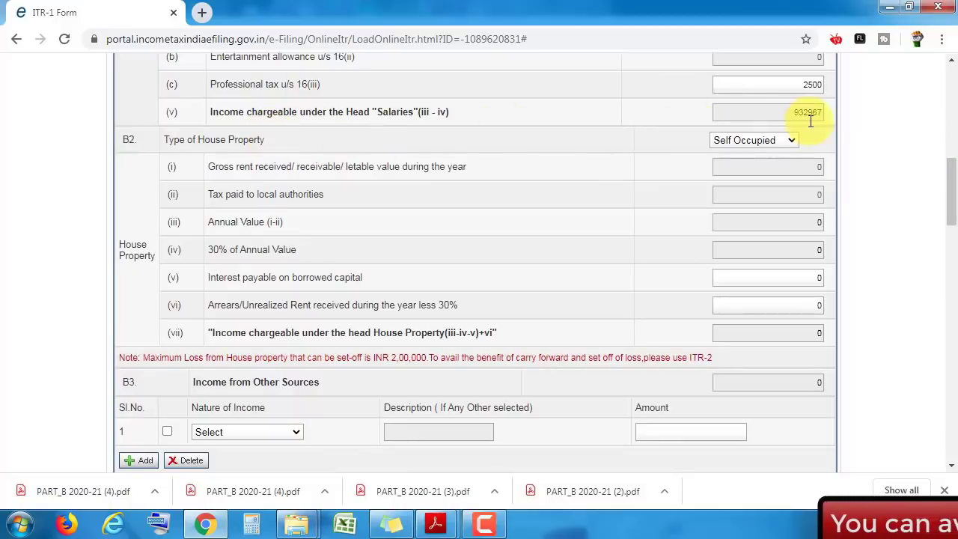
key("alt+Tab")
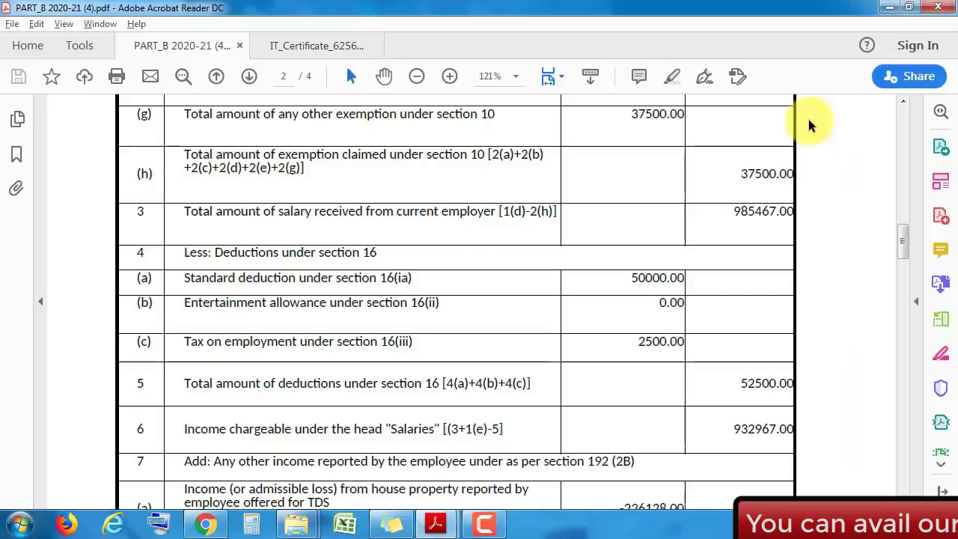
left_click_drag(907, 231, 904, 253)
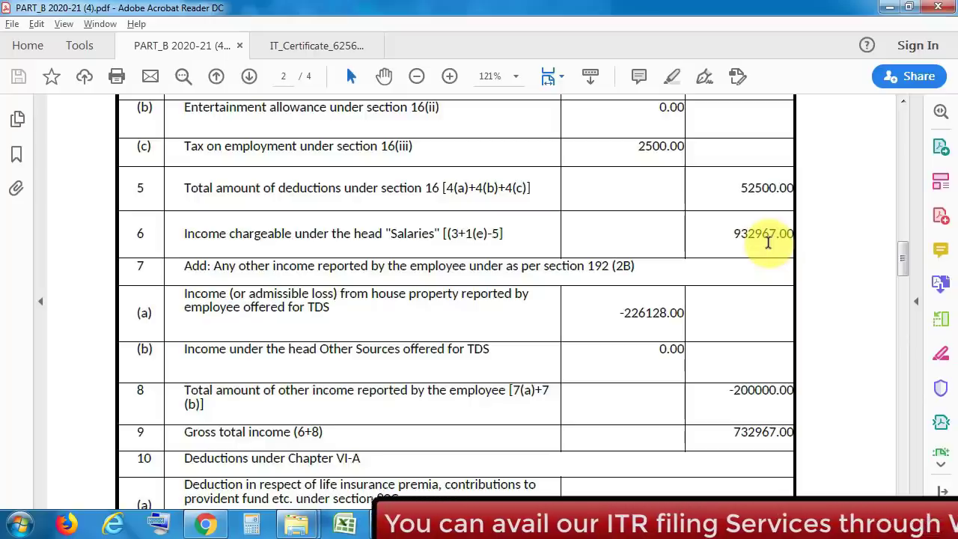
key("alt+Tab")
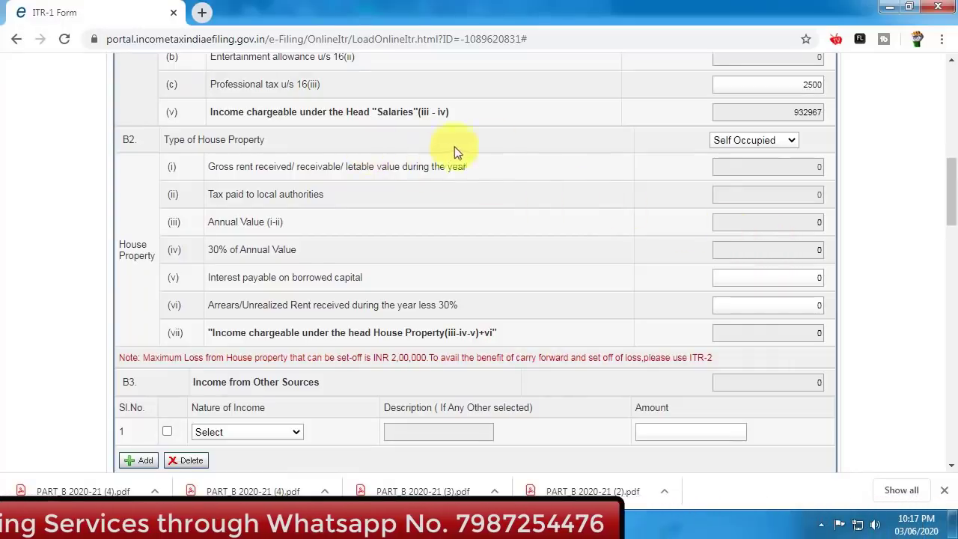
left_click(755, 140)
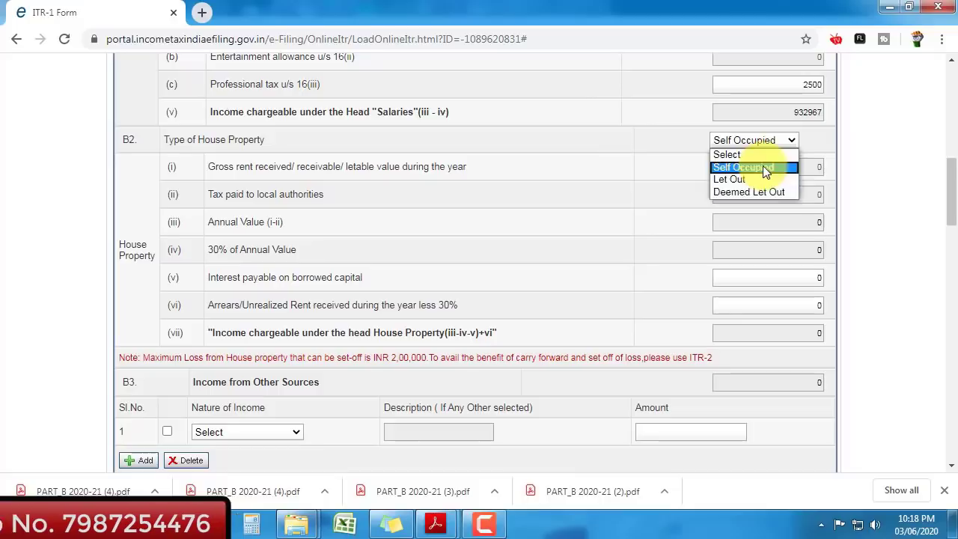
left_click(763, 168)
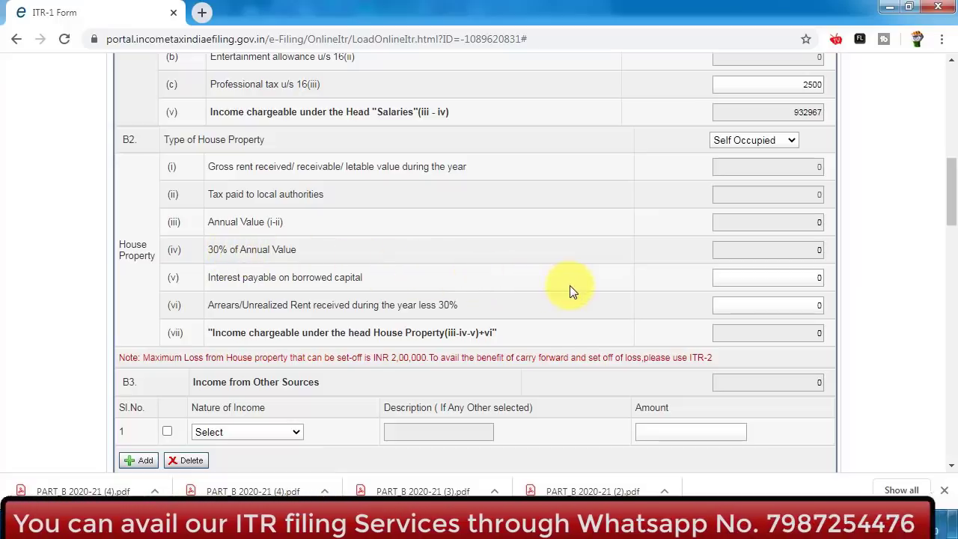
key("alt+Tab")
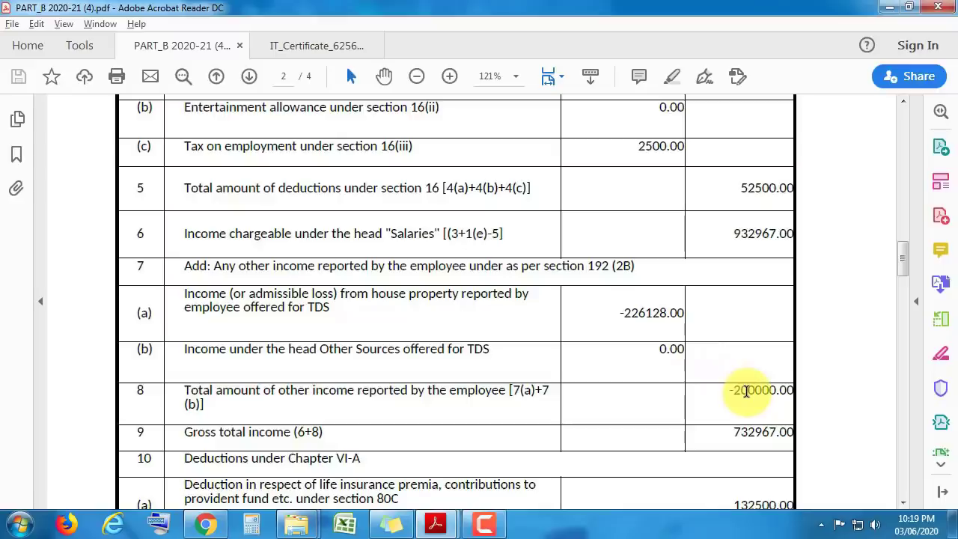
- Look up the Rs. 2,26,128.00 interest component in the home loan interest certificate PDF
key("alt+Tab")
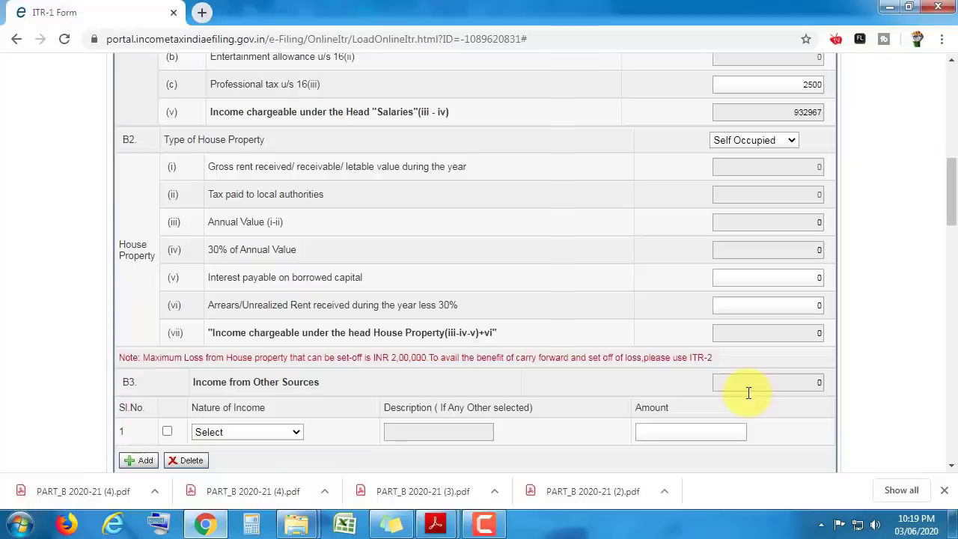
key("alt+Tab")
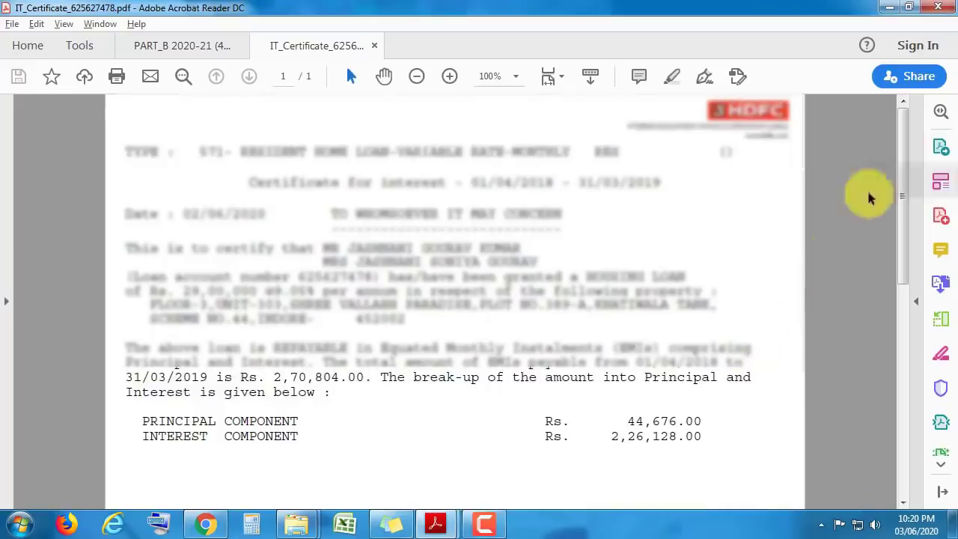
left_click_drag(904, 137, 909, 214)
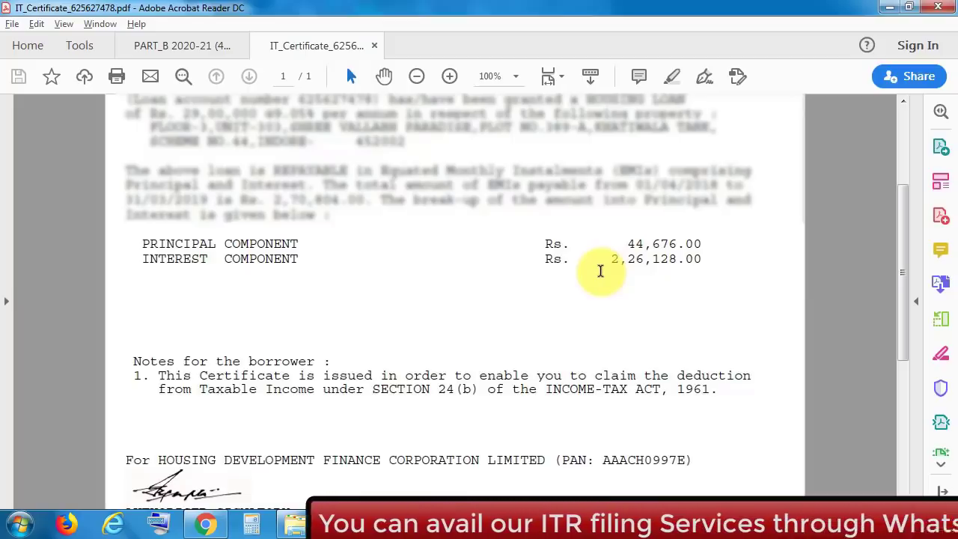
key("alt+Tab")
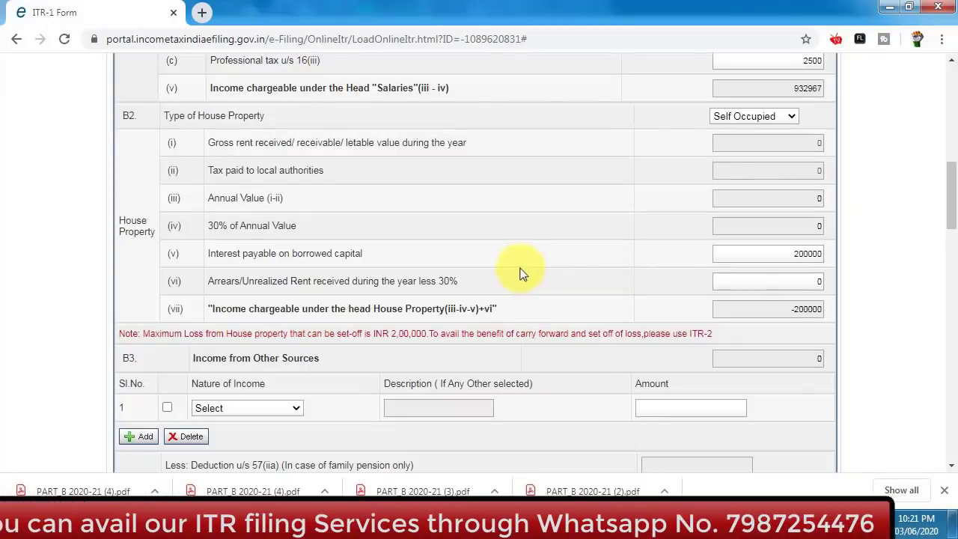
- Review ITR-1's 200000 borrowed-capital interest, salary section and gross total income of 732967
mouse_move(948, 203)
left_mouse_down()
mouse_move(954, 172)
mouse_move(952, 192)
left_mouse_up()
scroll(954, 173, "up", 2)
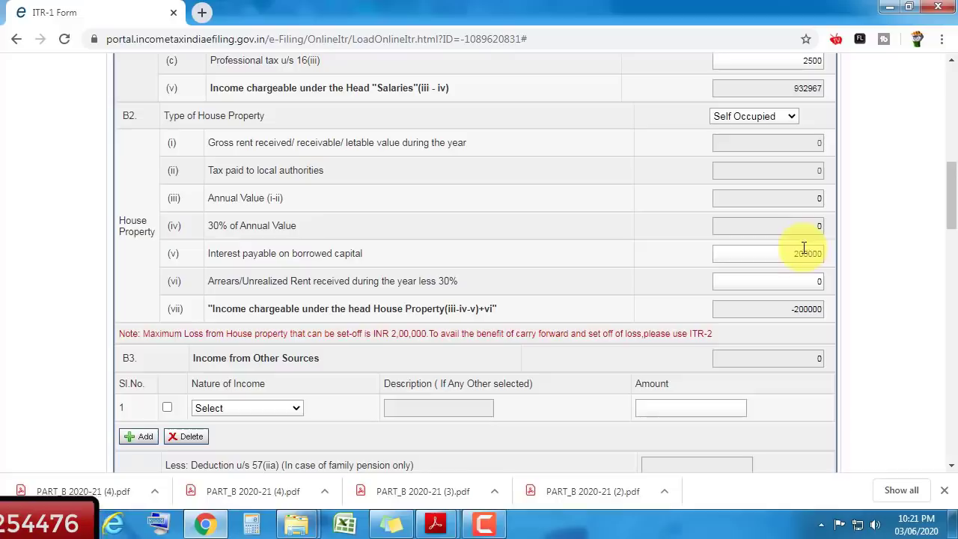
scroll(945, 192, "up", 1)
left_click_drag(956, 186, 957, 157)
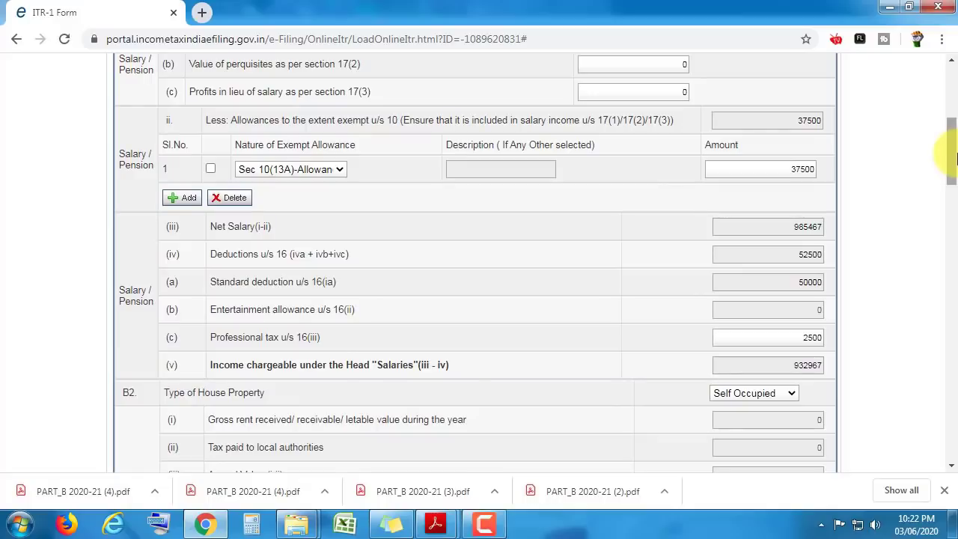
left_click_drag(957, 154, 957, 161)
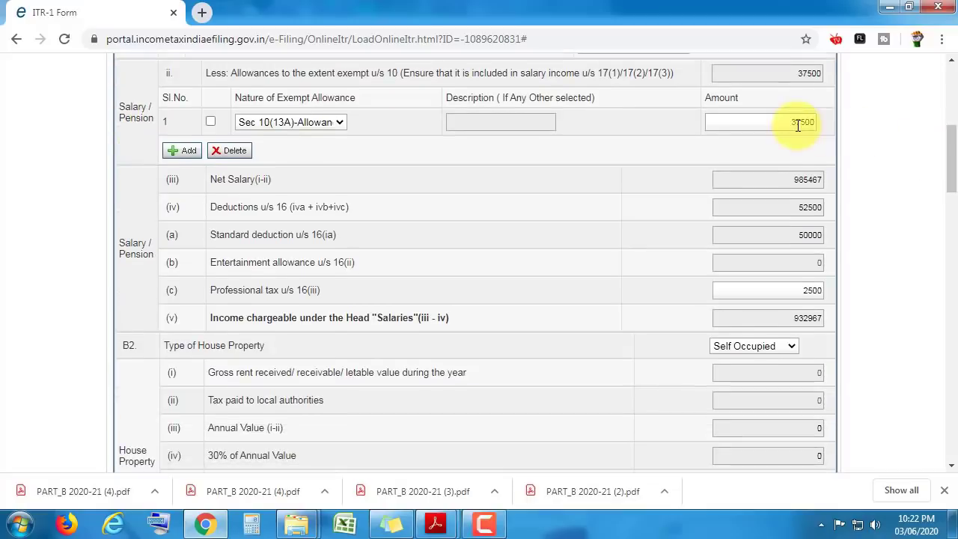
scroll(953, 161, "down", 4)
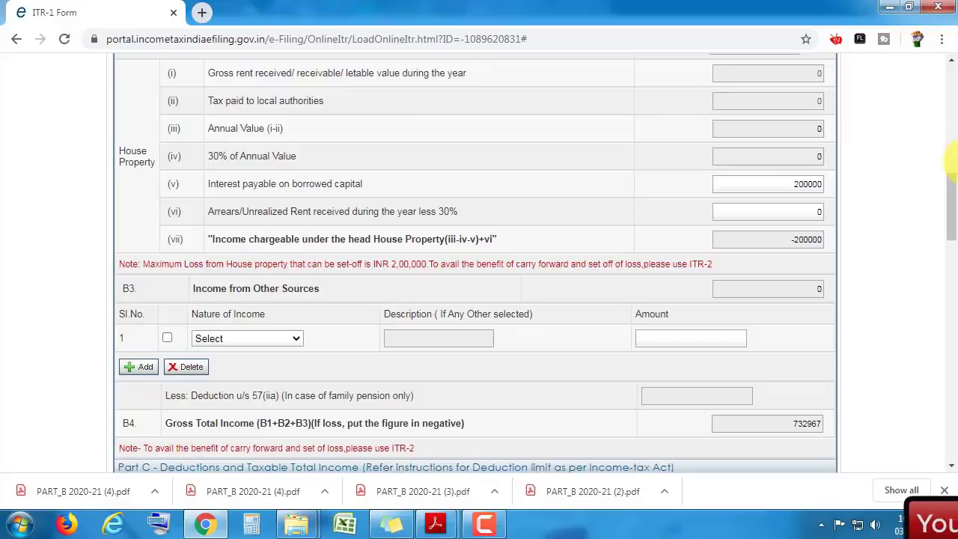
scroll(954, 161, "down", 1)
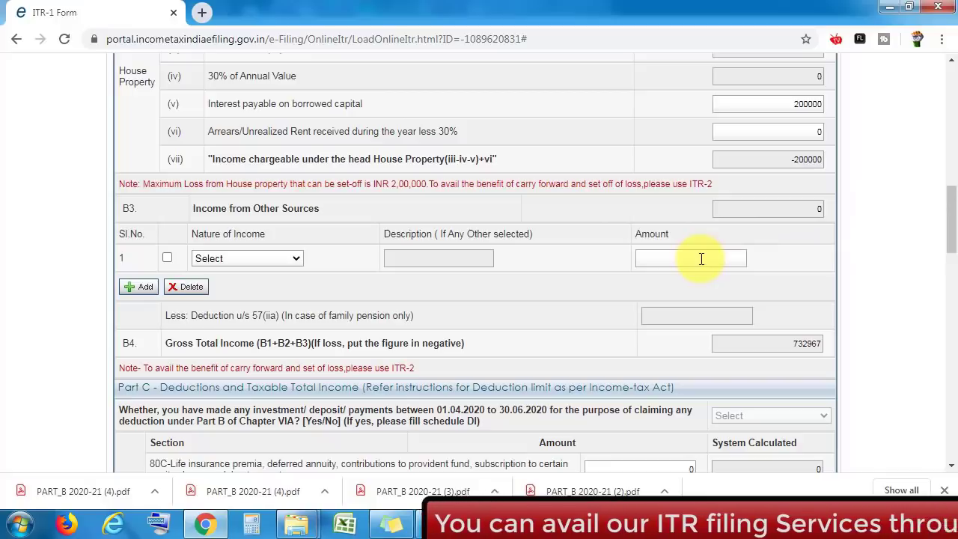
- Add Interest from Saving Account of 1875 as the first other-sources income row
left_click(253, 259)
key("Down")
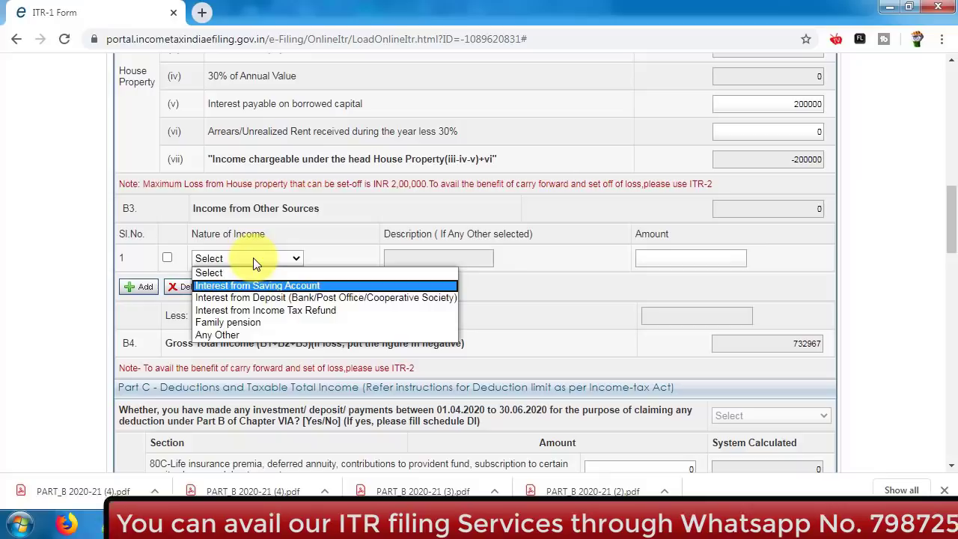
key("Tab")
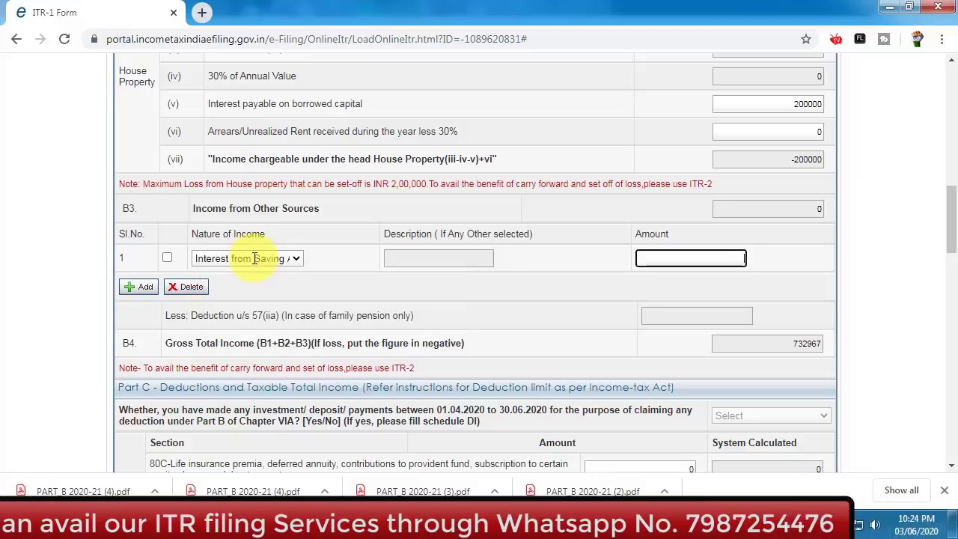
type("1875")
key("Tab")
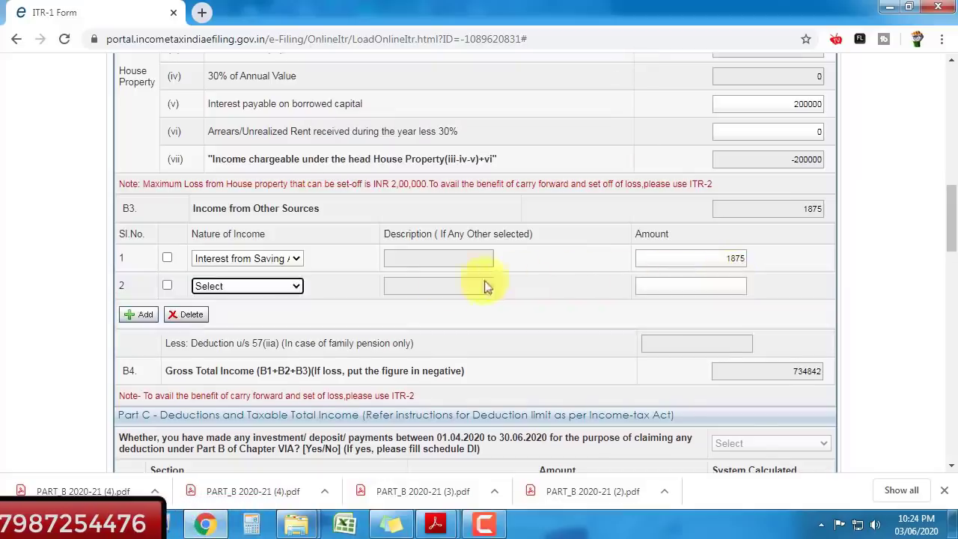
- Delete the empty second income row, then add another row but leave its type unchosen
left_click(167, 286)
left_click(180, 313)
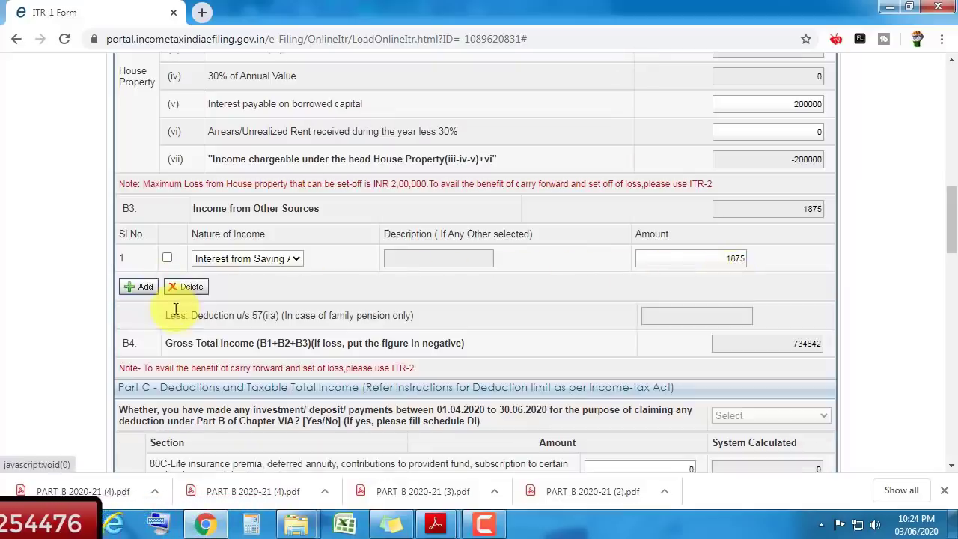
left_click(142, 291)
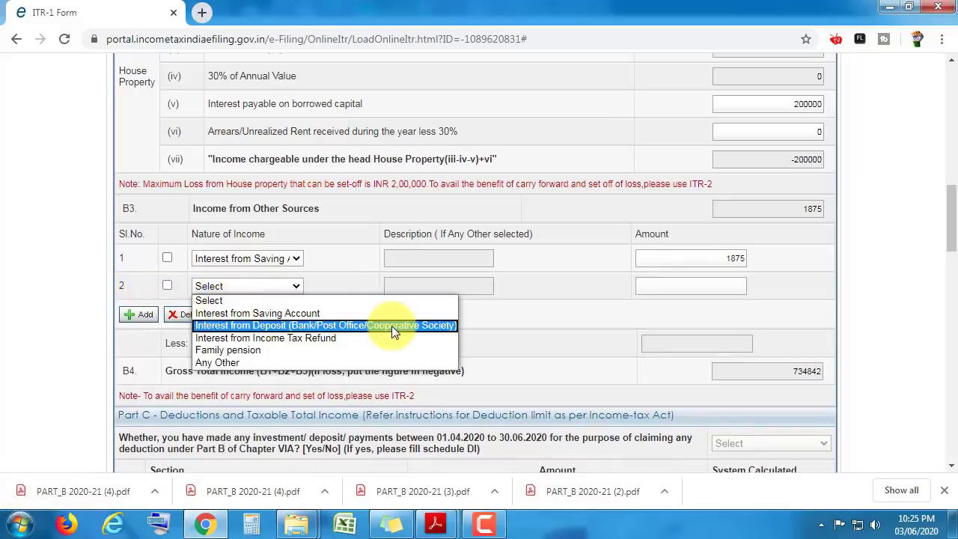
key("Down")
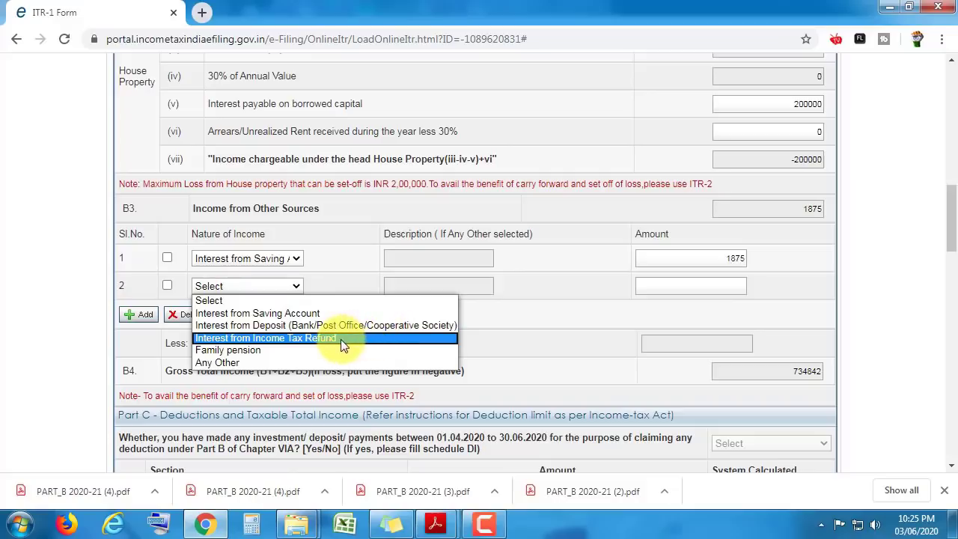
key("Down")
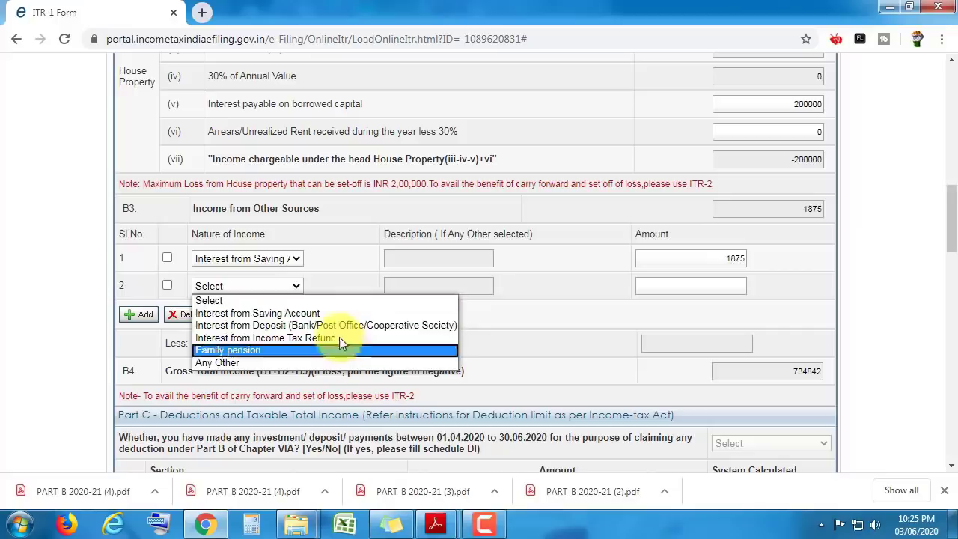
left_click(316, 299)
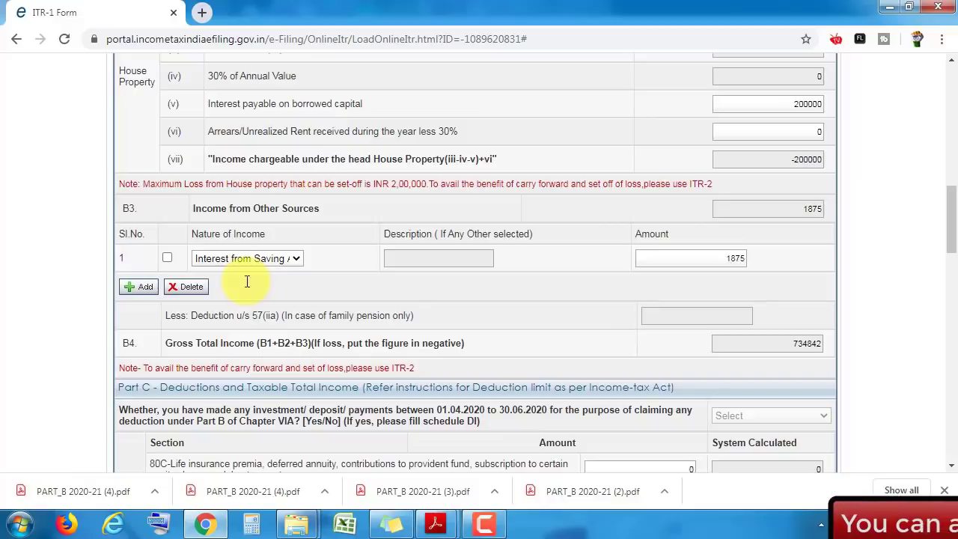
scroll(247, 284, "down", 1)
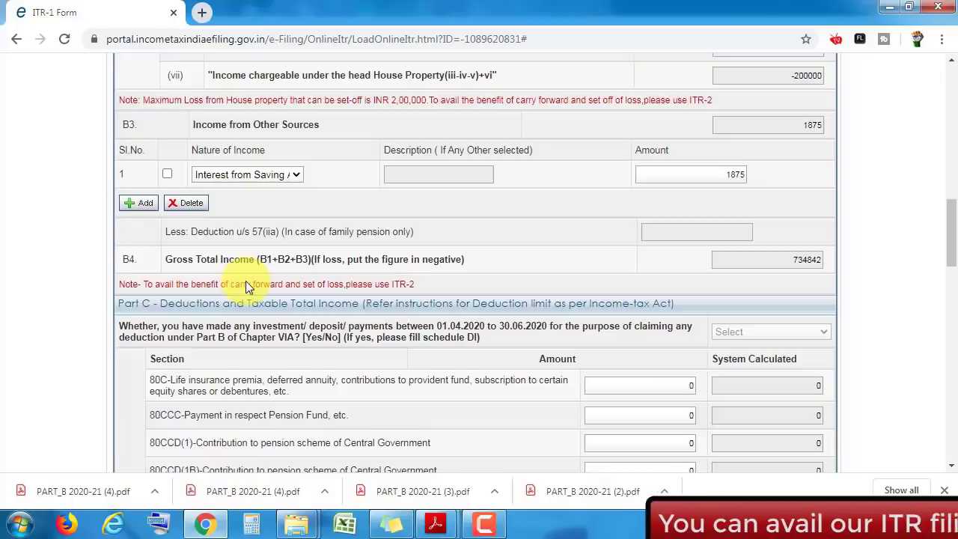
key("alt+Tab")
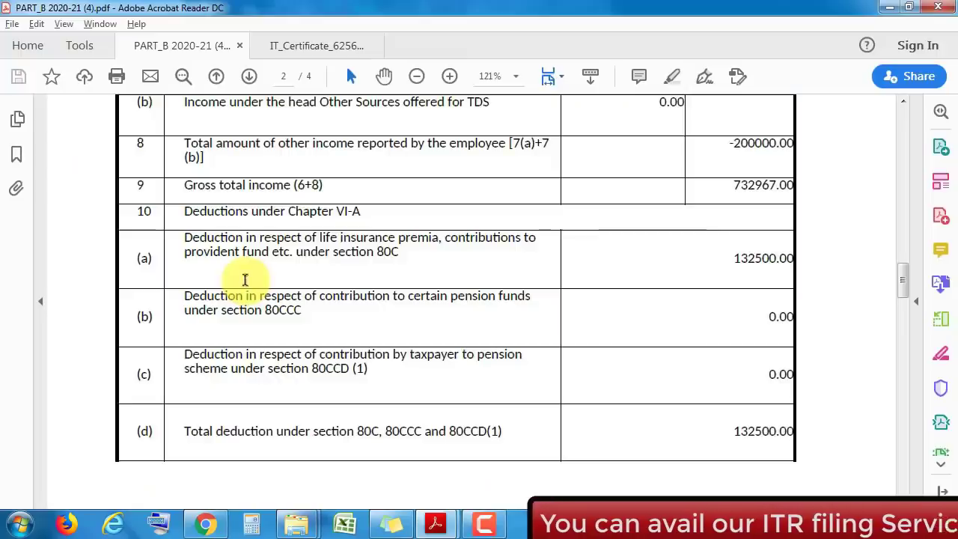
key("alt+Tab")
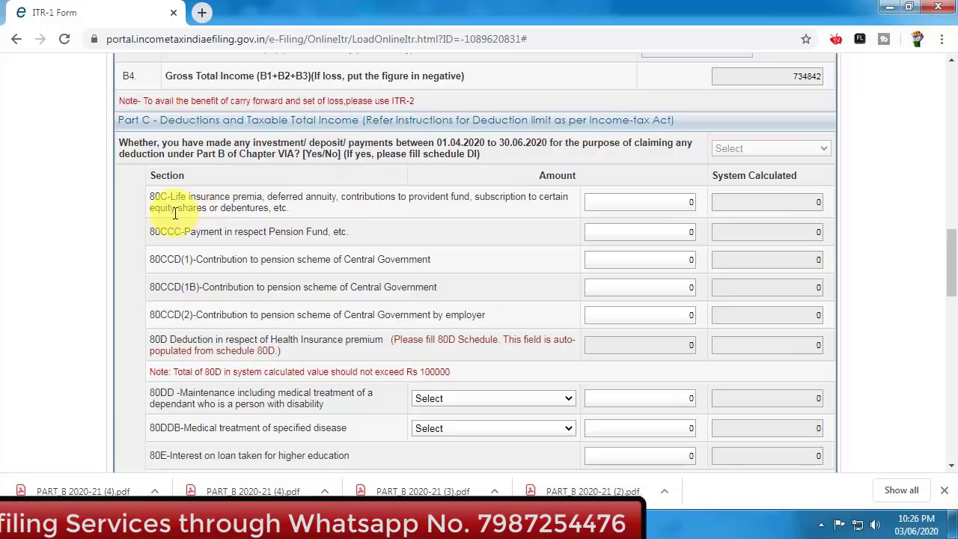
scroll(174, 214, "down", 1)
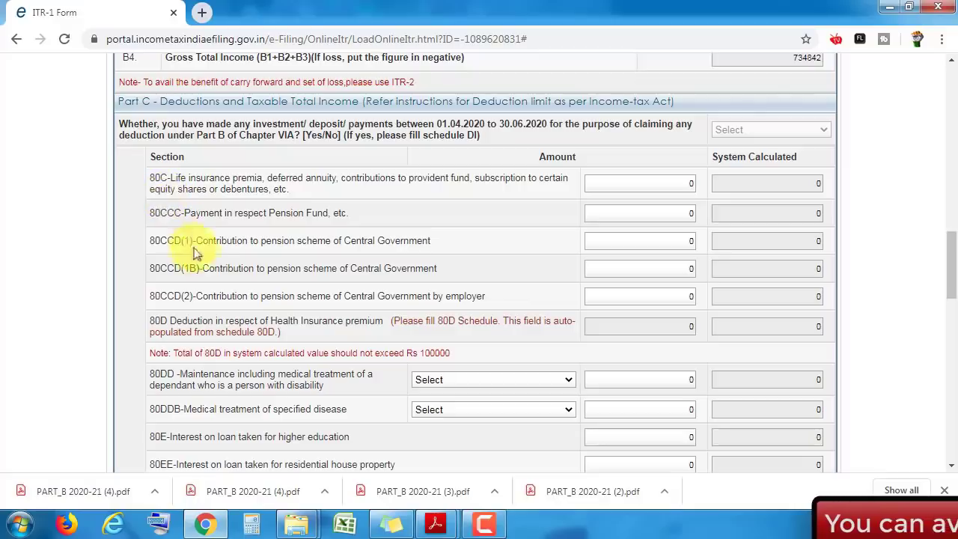
scroll(209, 277, "down", 1)
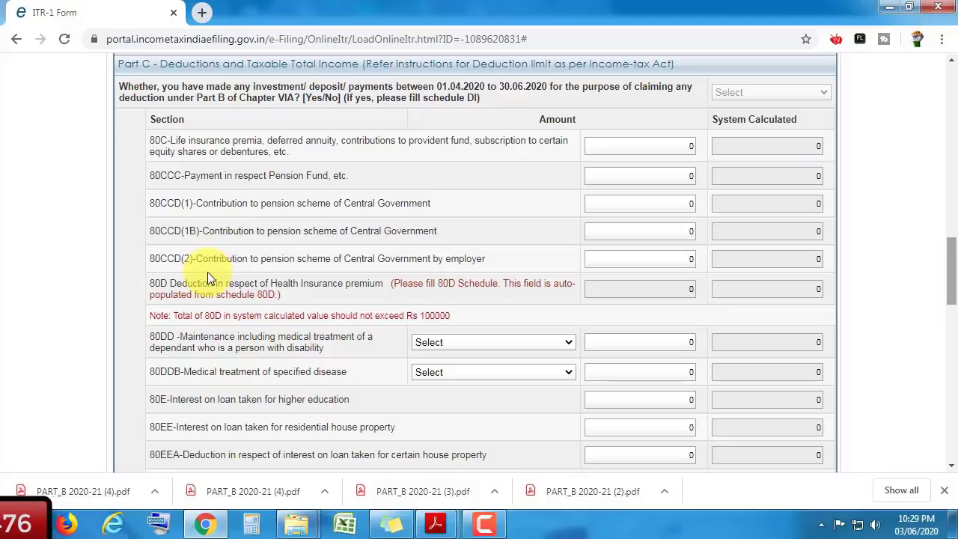
key("Return")
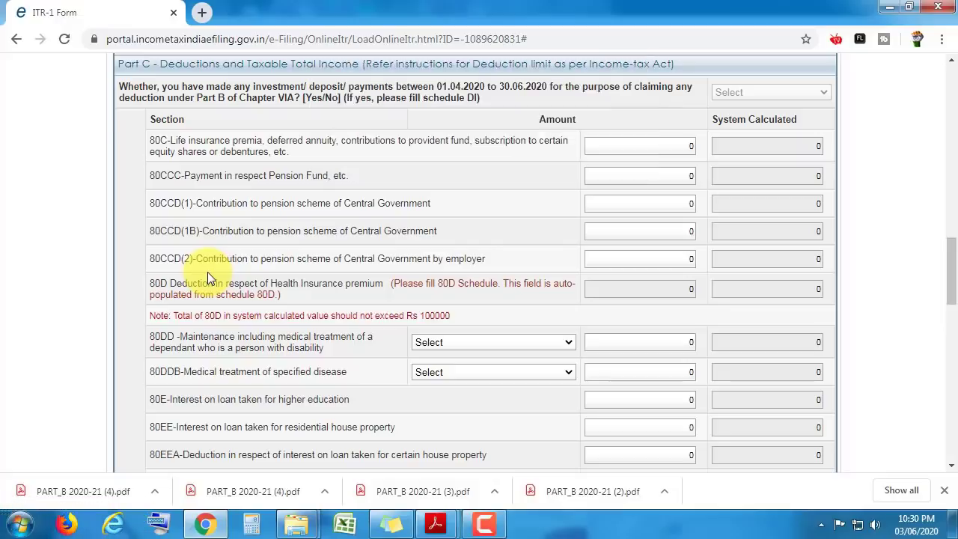
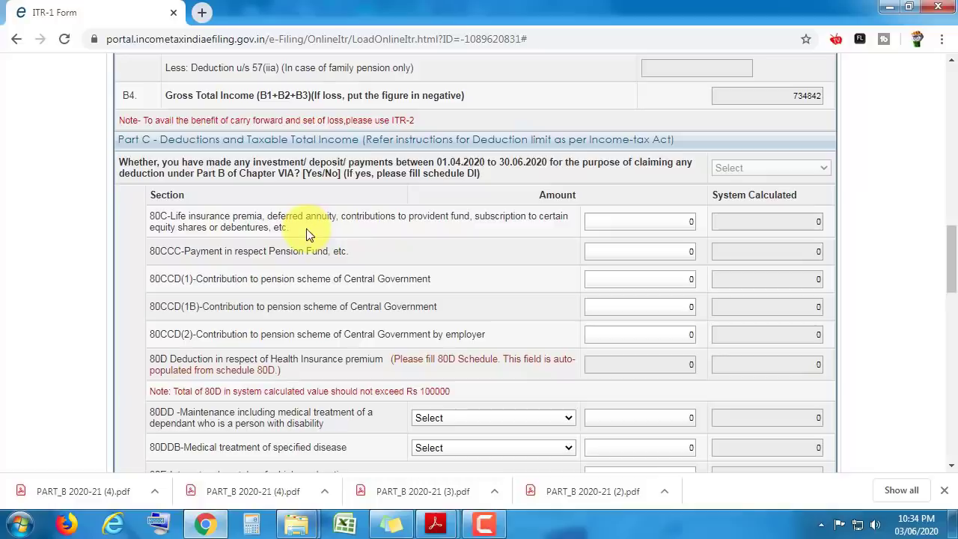
- Check the 132500 section 80C figure in the Form 16 Part B PDF, then return to the ITR-1 deductions
key("alt+Tab")
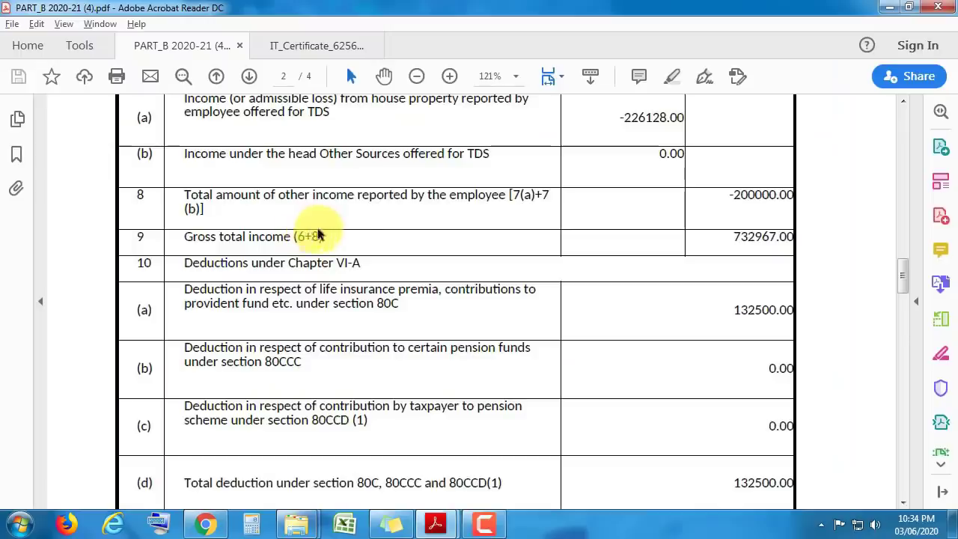
left_click_drag(905, 274, 905, 281)
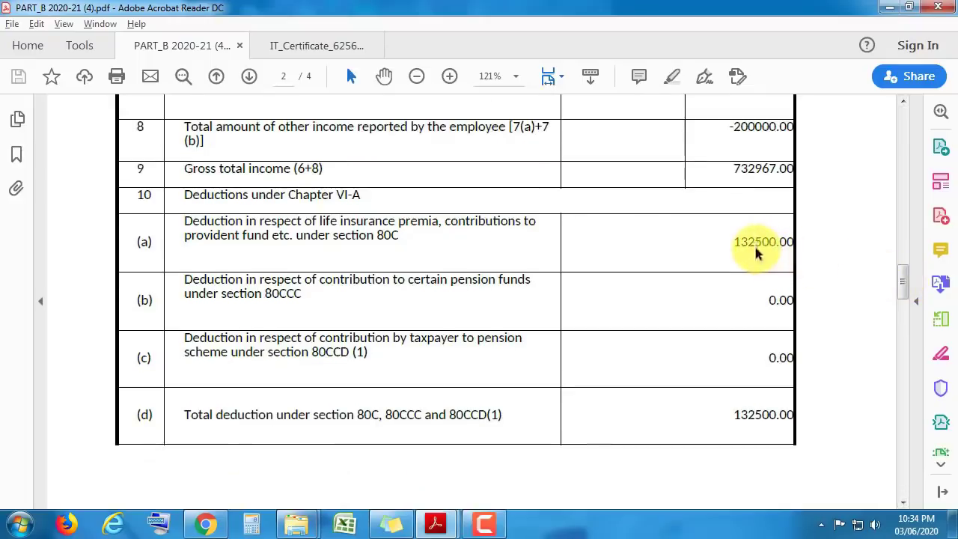
key("alt+Tab")
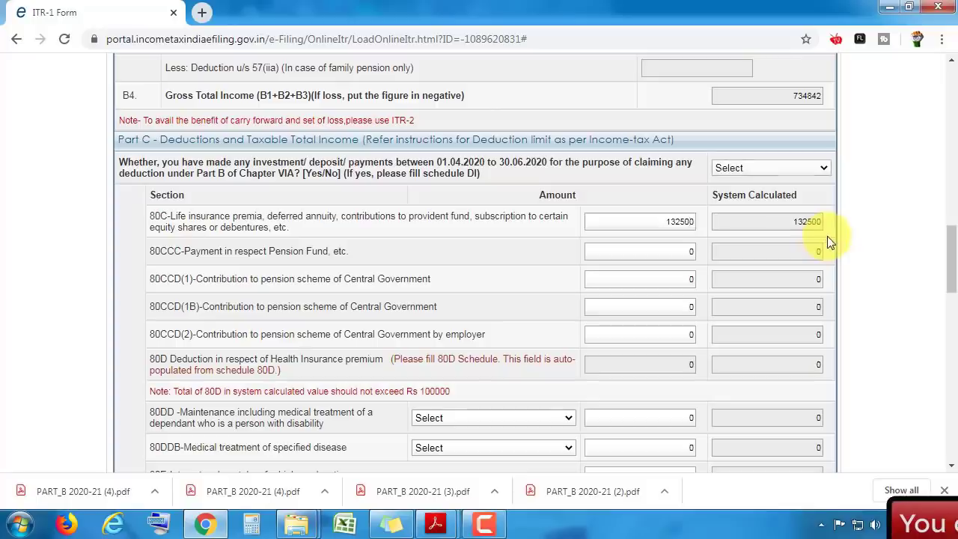
key("alt+Tab")
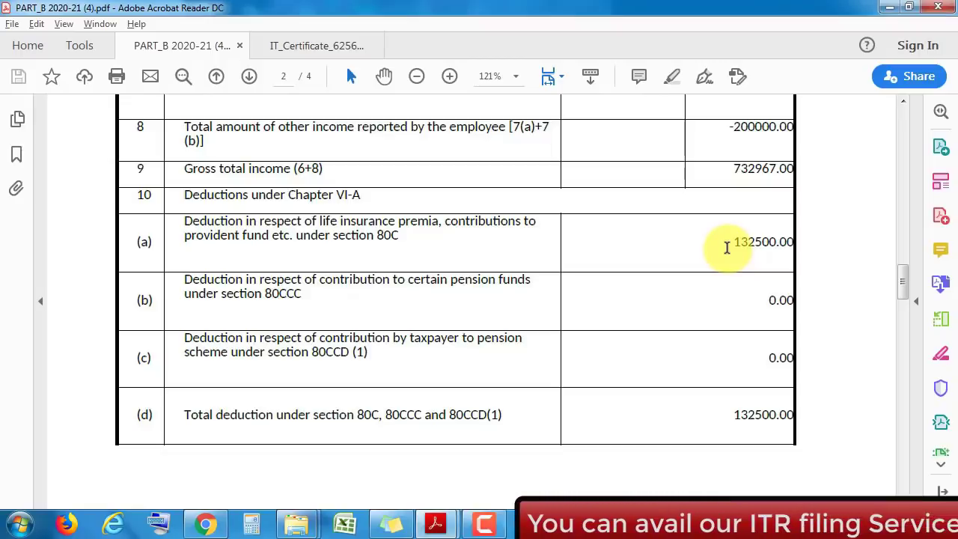
key("alt+Tab")
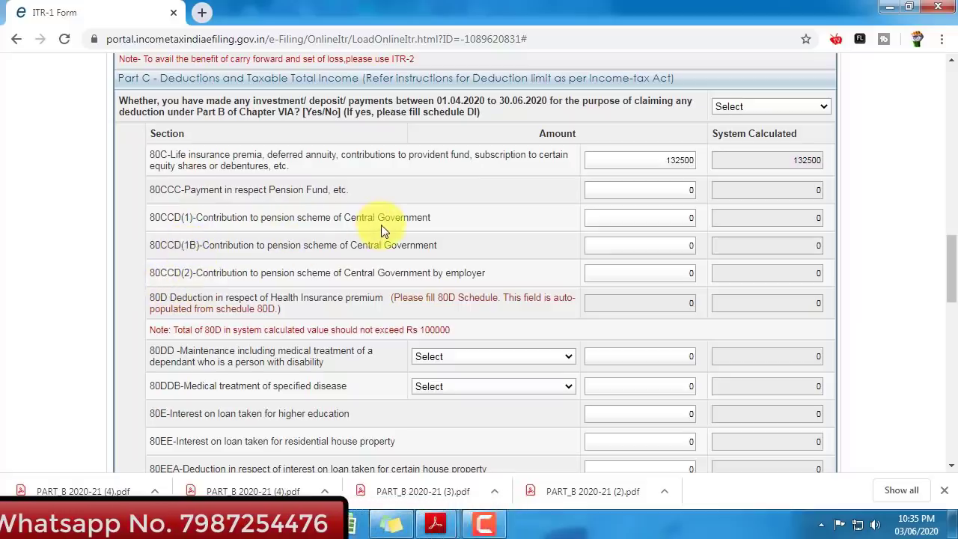
scroll(749, 255, "down", 1)
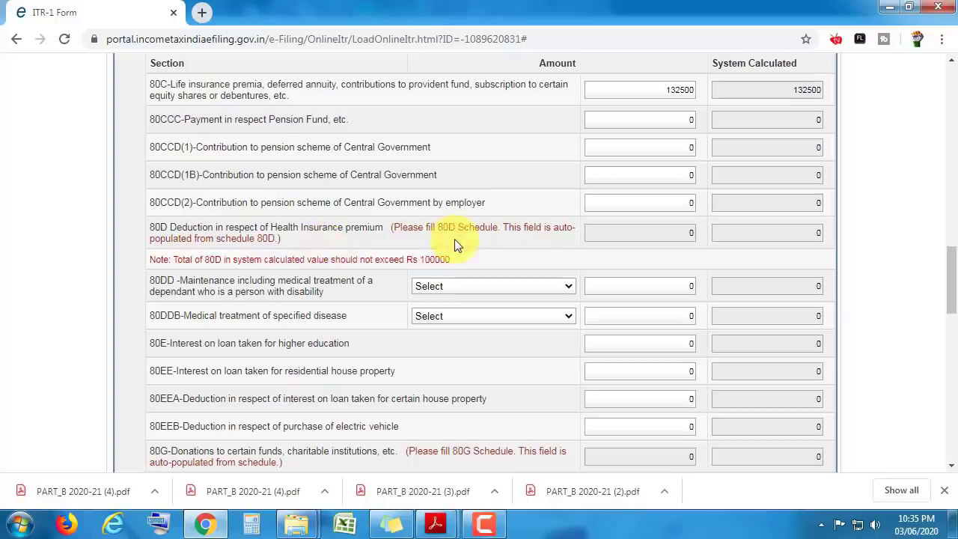
key("alt+Tab")
left_click_drag(907, 279, 903, 324)
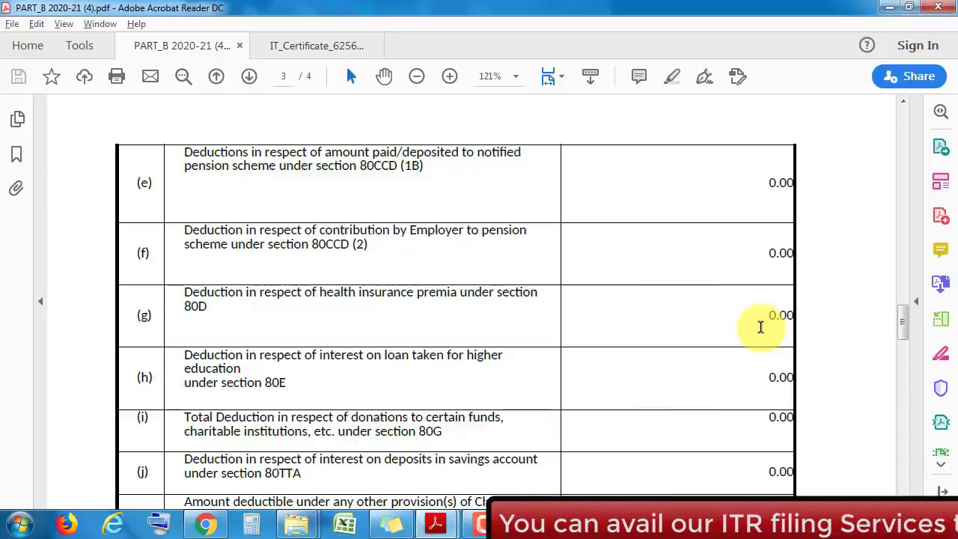
key("alt+Tab")
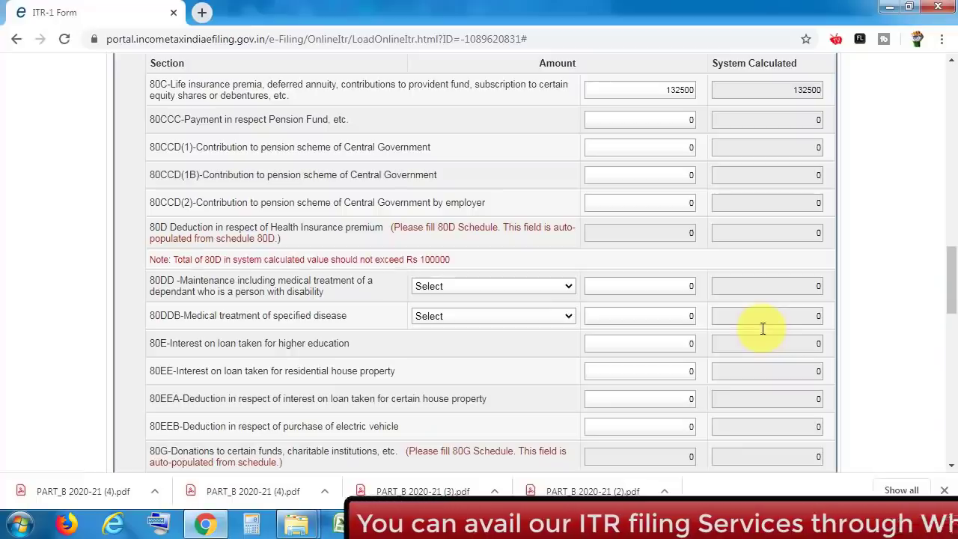
scroll(761, 328, "down", 2)
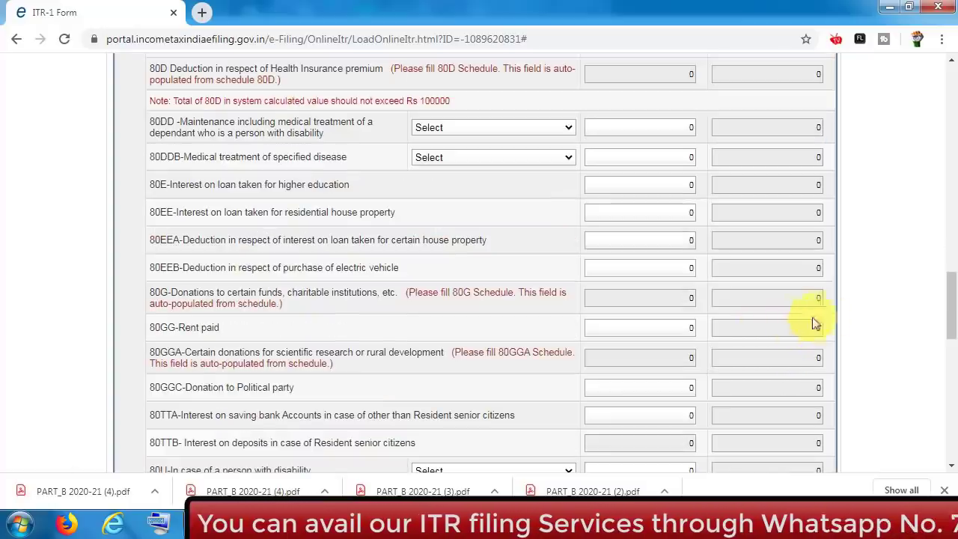
scroll(945, 269, "up", 2)
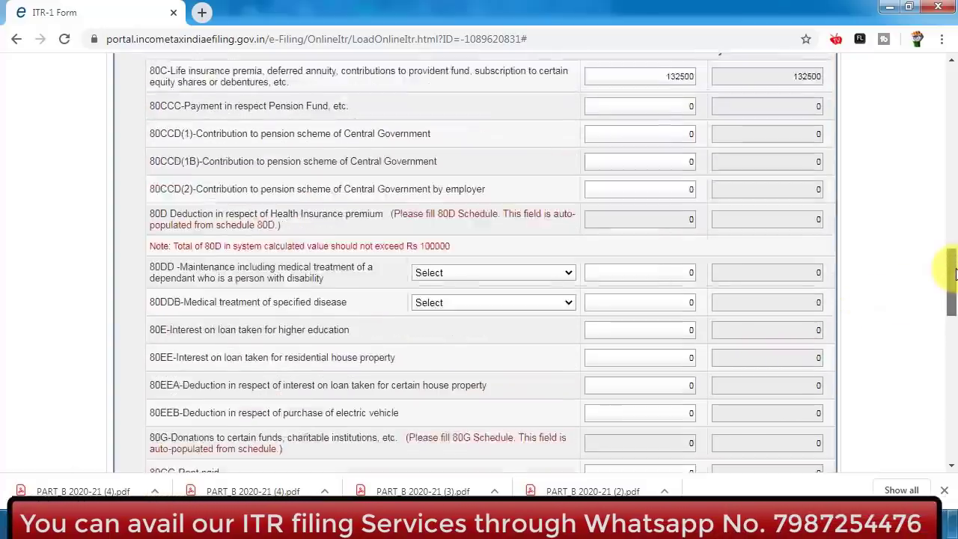
scroll(953, 274, "down", 1)
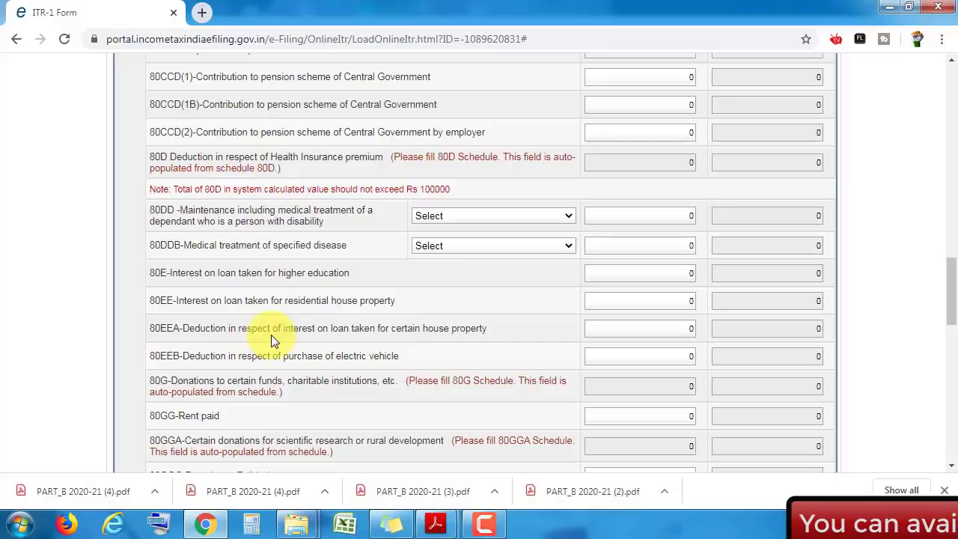
scroll(271, 334, "down", 3)
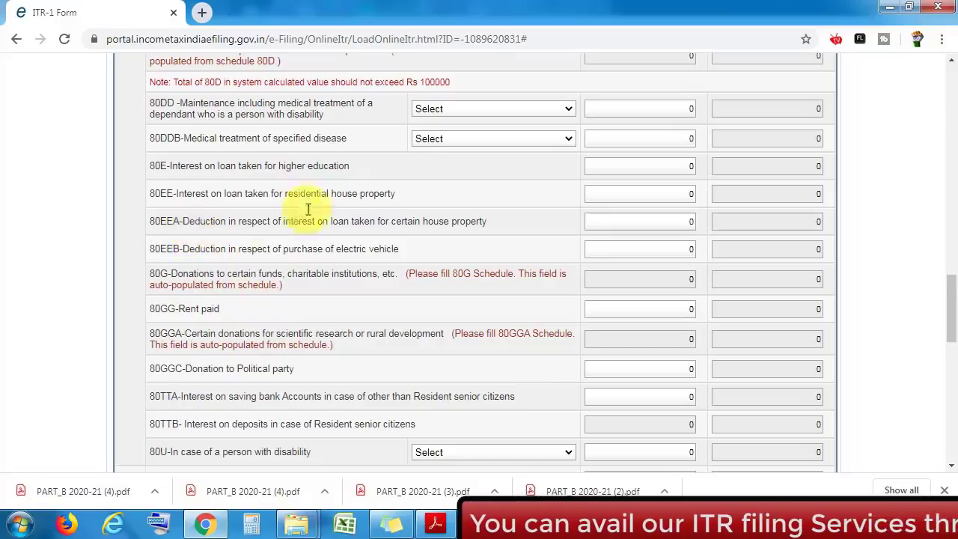
scroll(311, 217, "down", 2)
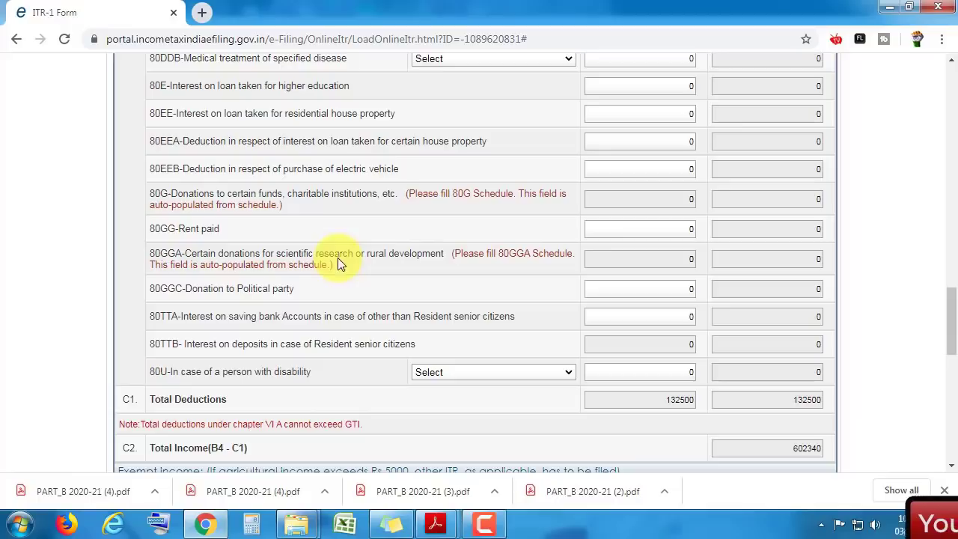
scroll(950, 318, "down", 1)
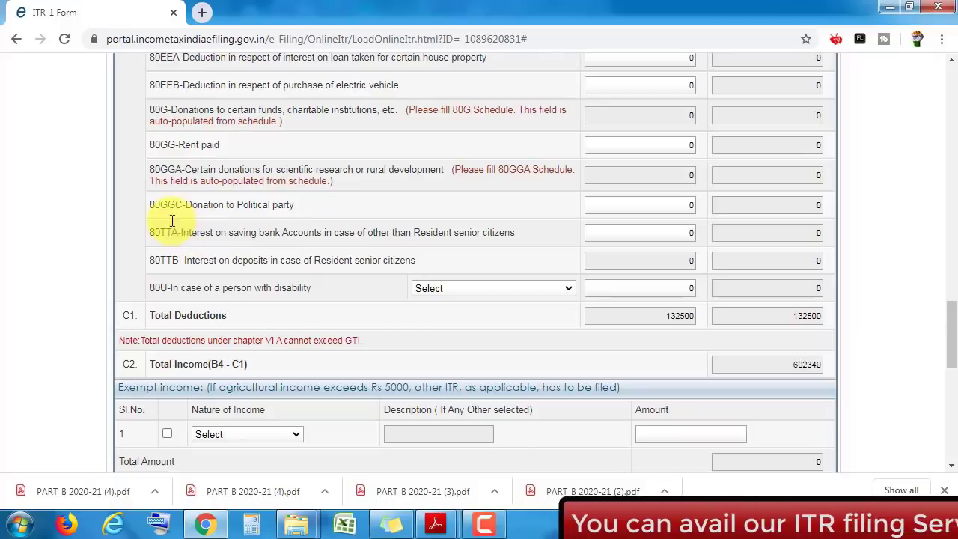
- Enter 1875 as the 80TTA savings-interest deduction so Total Deductions become 134375
left_click(641, 233)
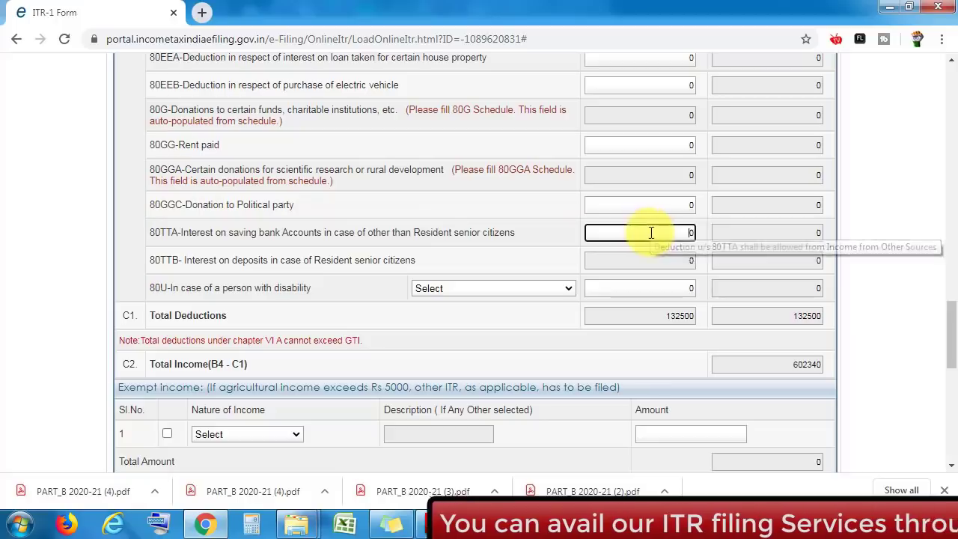
left_click_drag(952, 321, 947, 219)
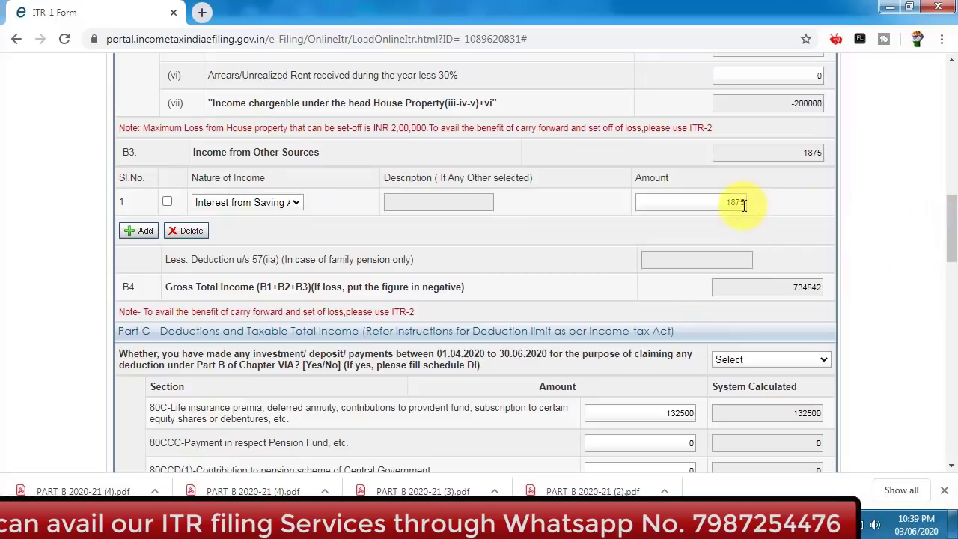
left_click_drag(953, 216, 947, 324)
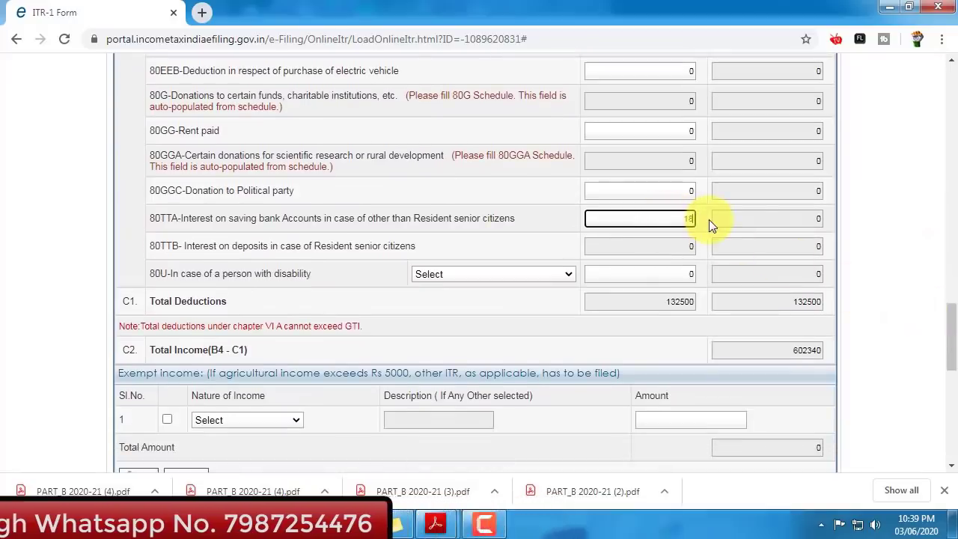
type("1875")
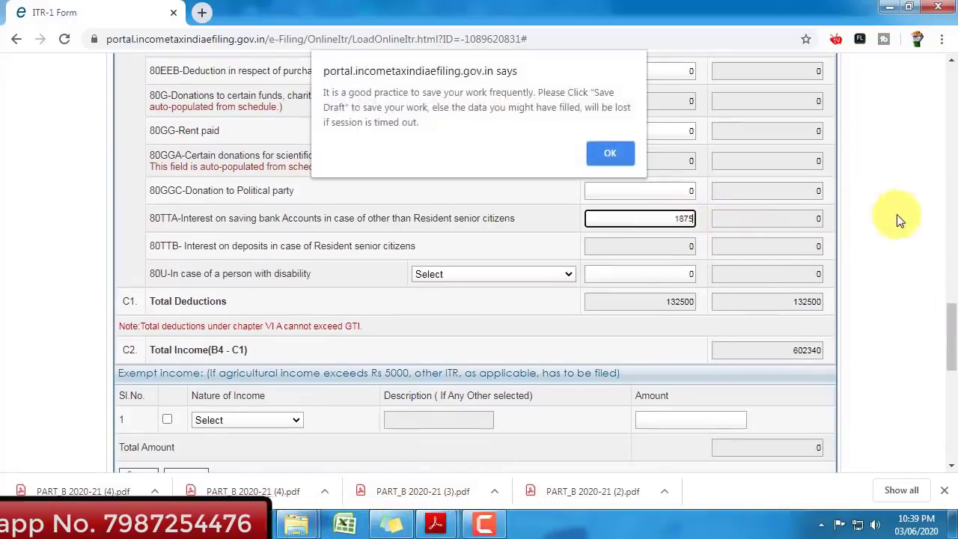
key("Return")
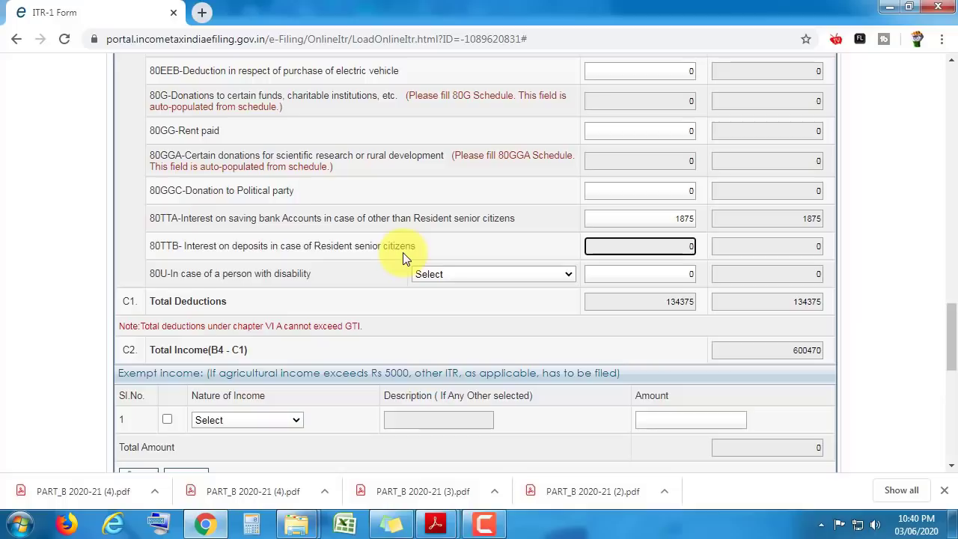
- Compare the ITR-1 Total Income with the taxable income in the Form 16 Part B PDF
left_click_drag(953, 319, 955, 336)
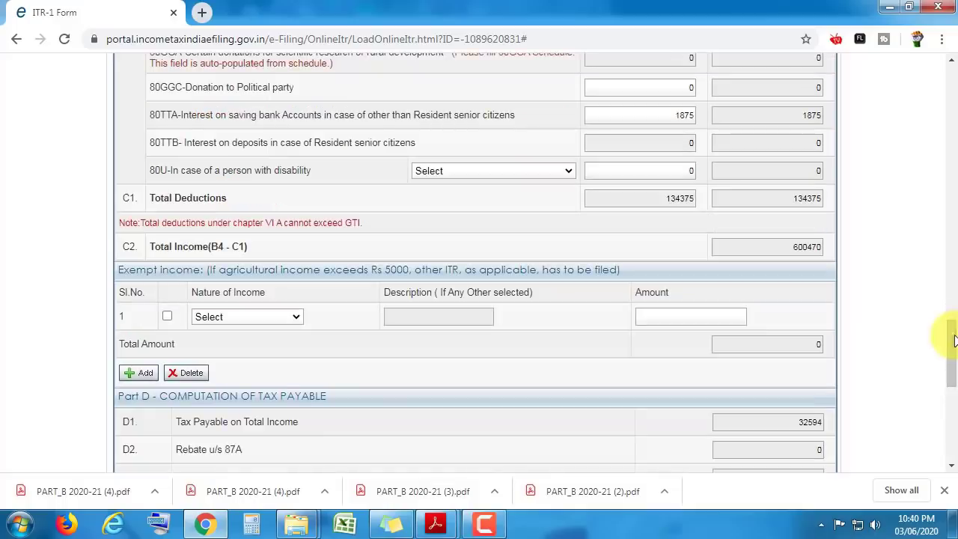
left_click_drag(955, 338, 954, 234)
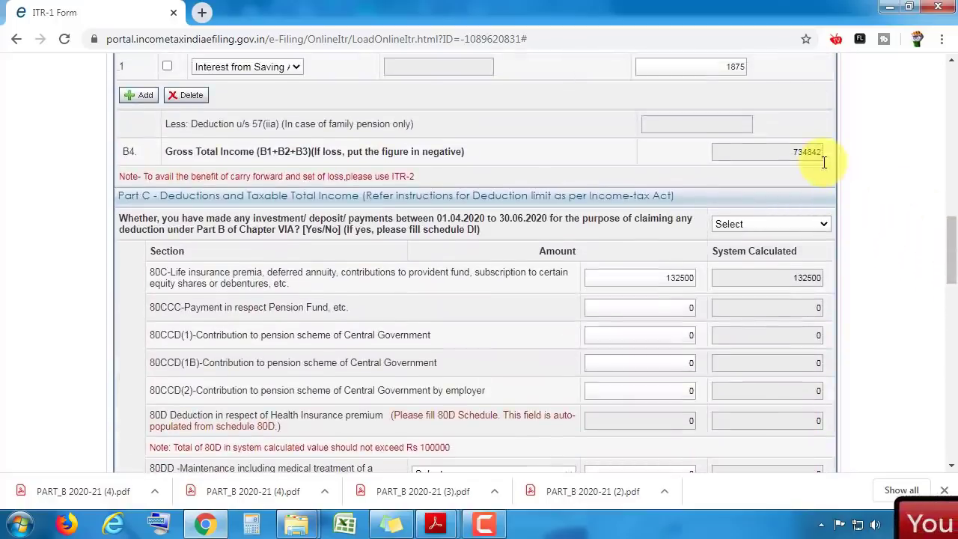
left_click_drag(954, 247, 954, 325)
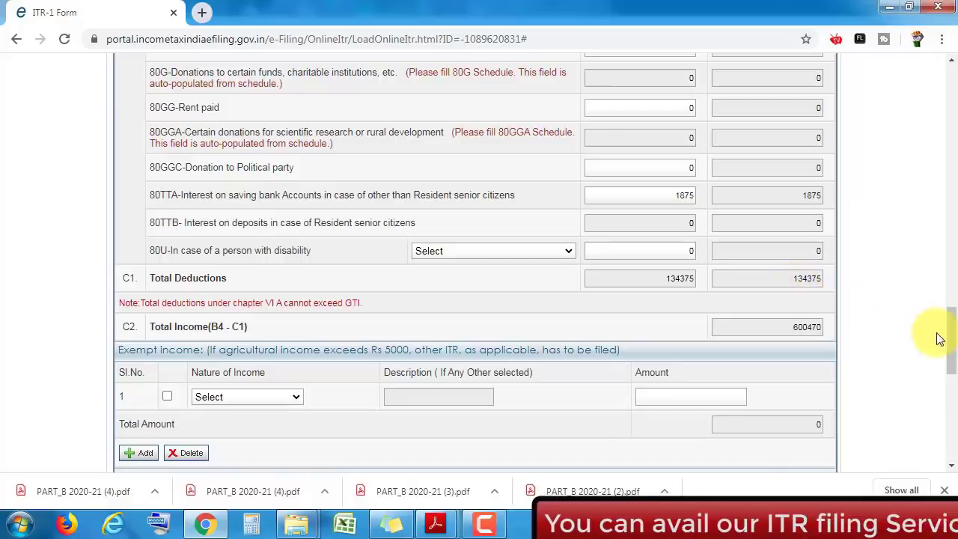
key("alt+Tab")
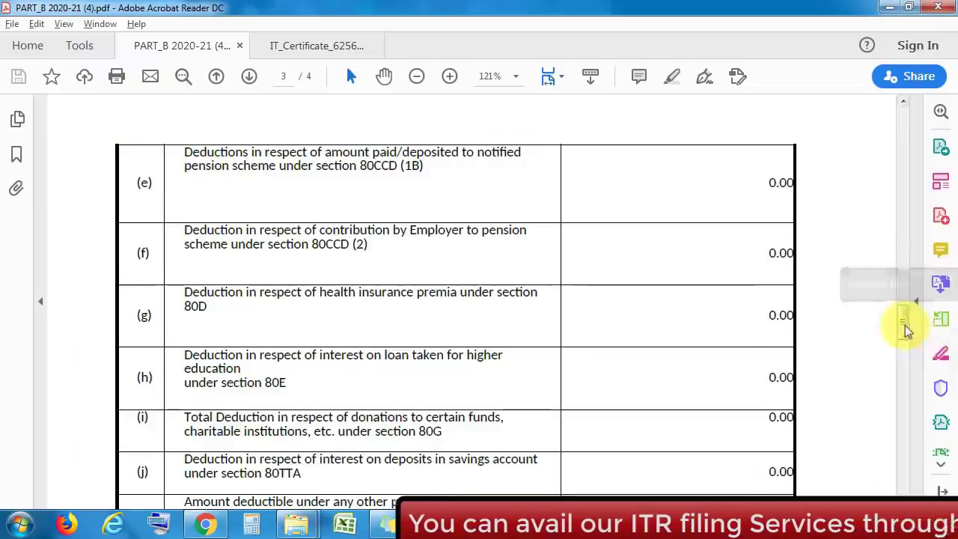
left_click_drag(905, 329, 910, 361)
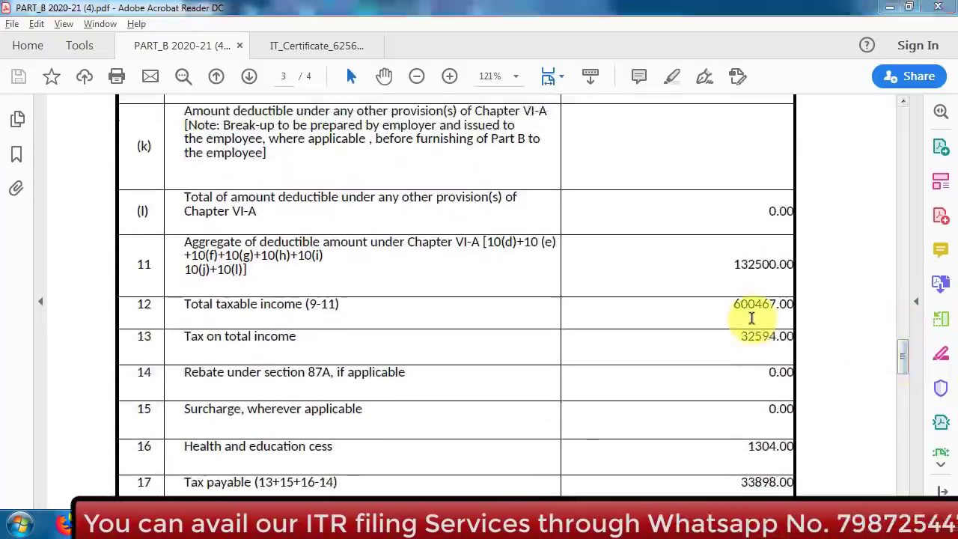
key("alt+Tab")
key("alt+Tab")
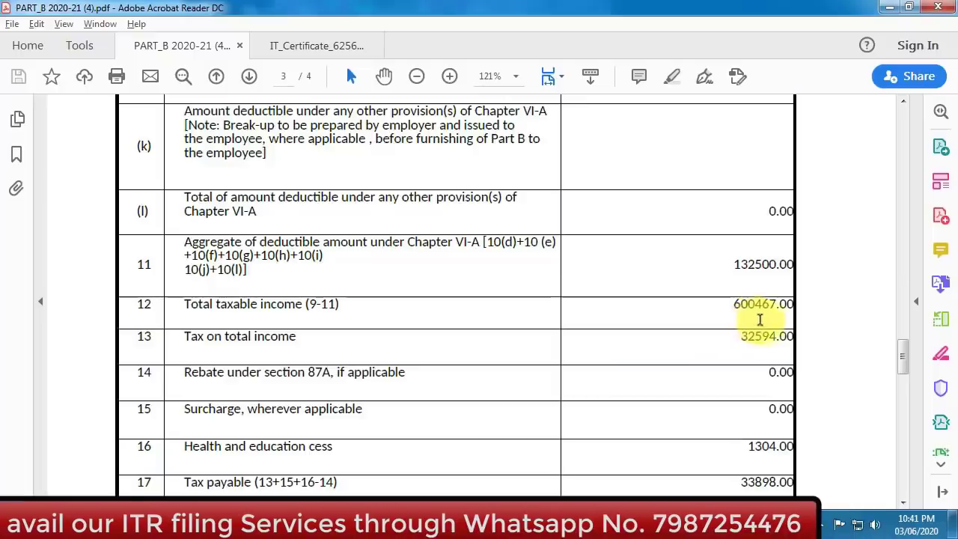
key("alt+Tab")
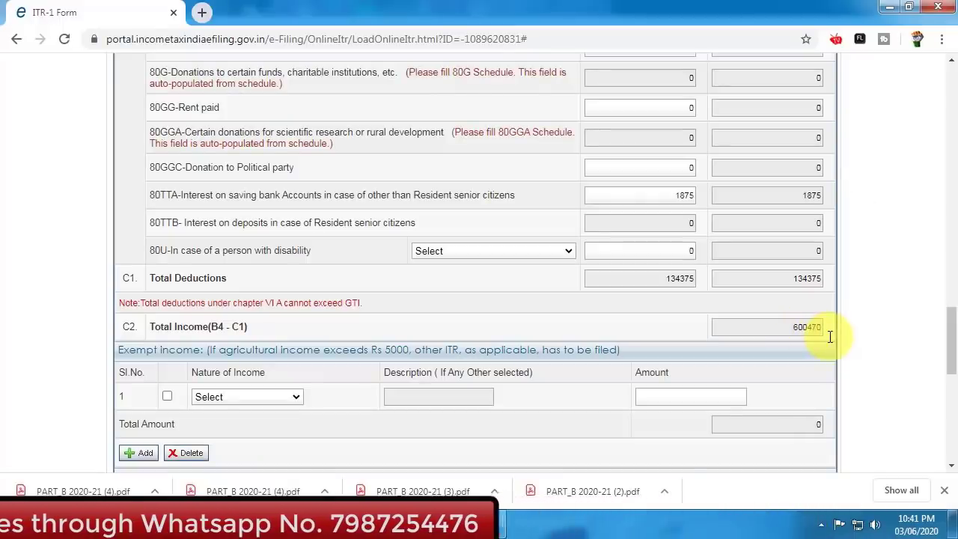
key("alt+Tab")
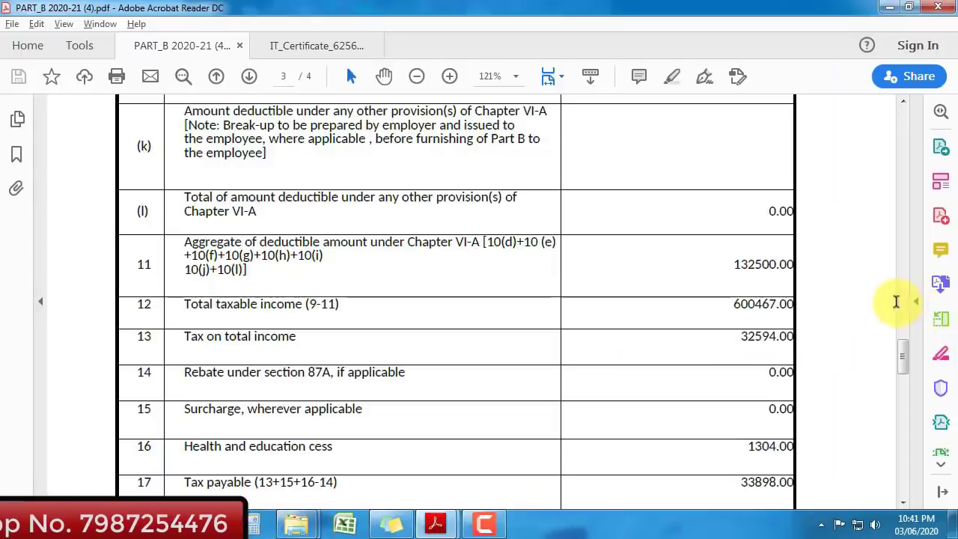
key("alt+Tab")
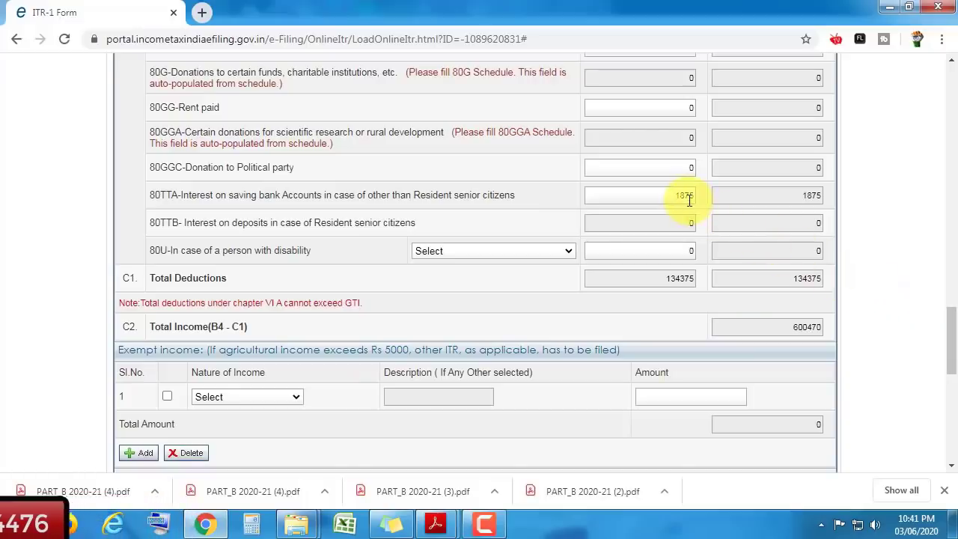
- Check Part D's 32594 tax, 1304 cess and 33898 total against Form 16's net tax payable
mouse_move(690, 200)
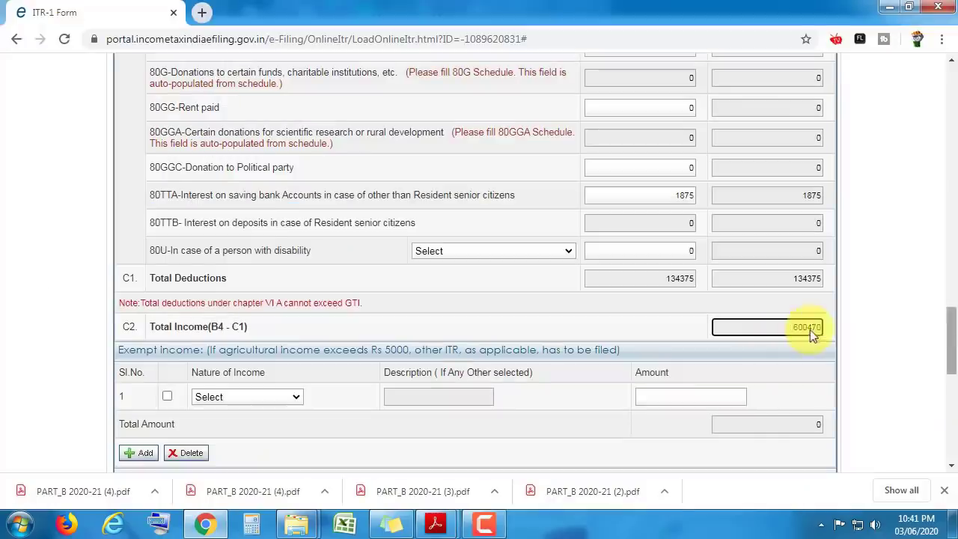
left_click_drag(954, 331, 951, 374)
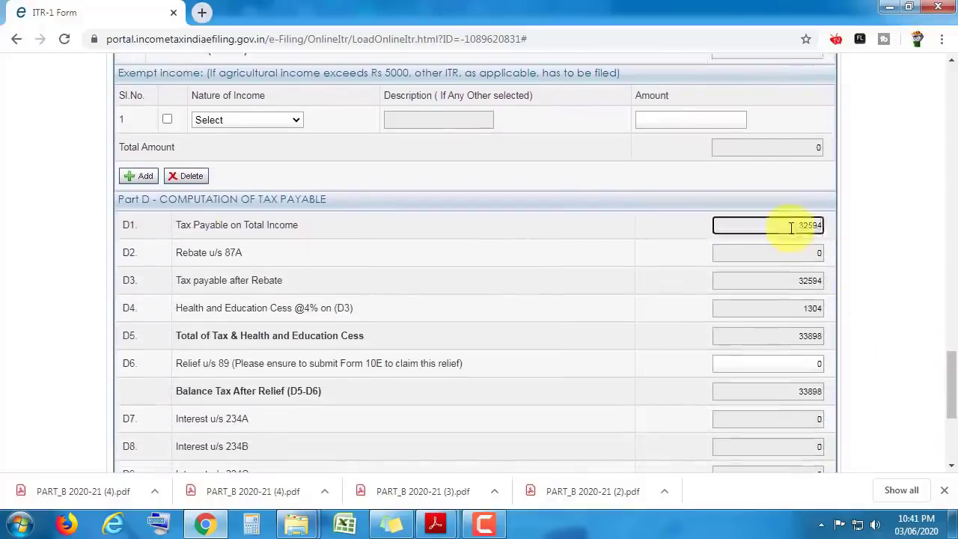
key("Tab")
key("alt+Tab")
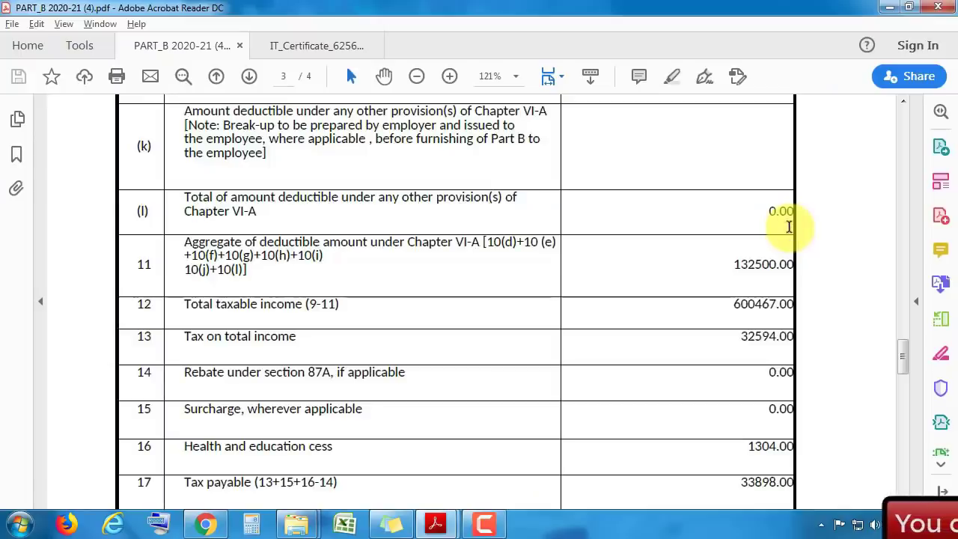
left_click_drag(903, 353, 906, 372)
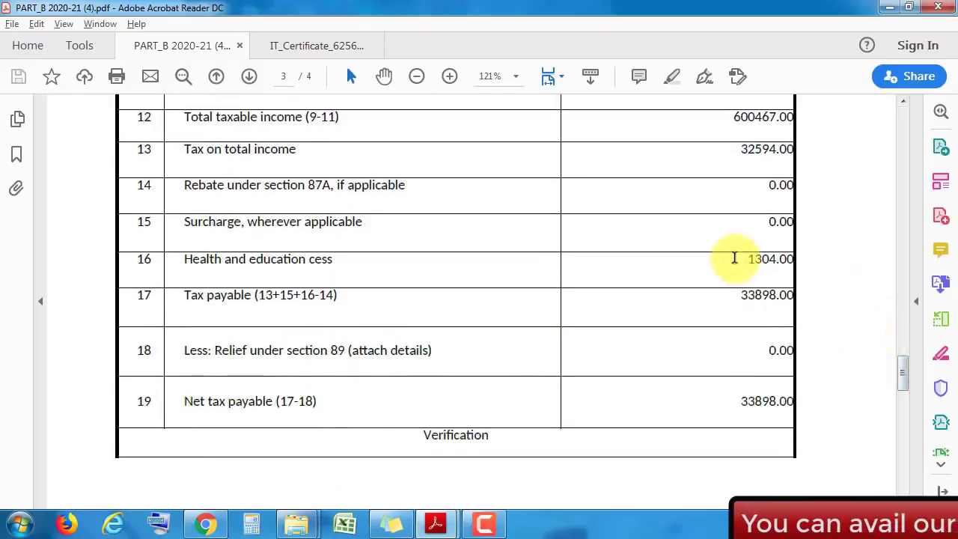
key("alt+Tab")
left_click(784, 309)
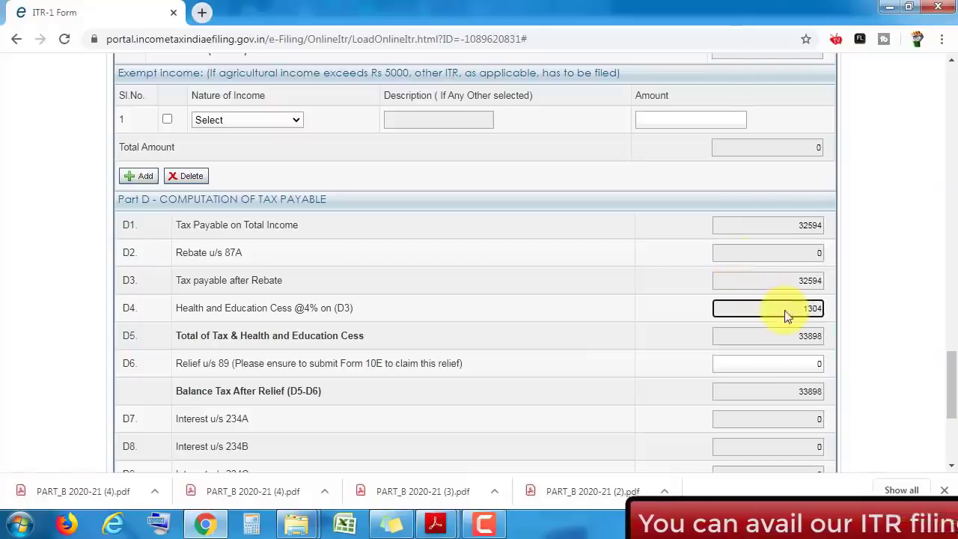
key("alt+Tab")
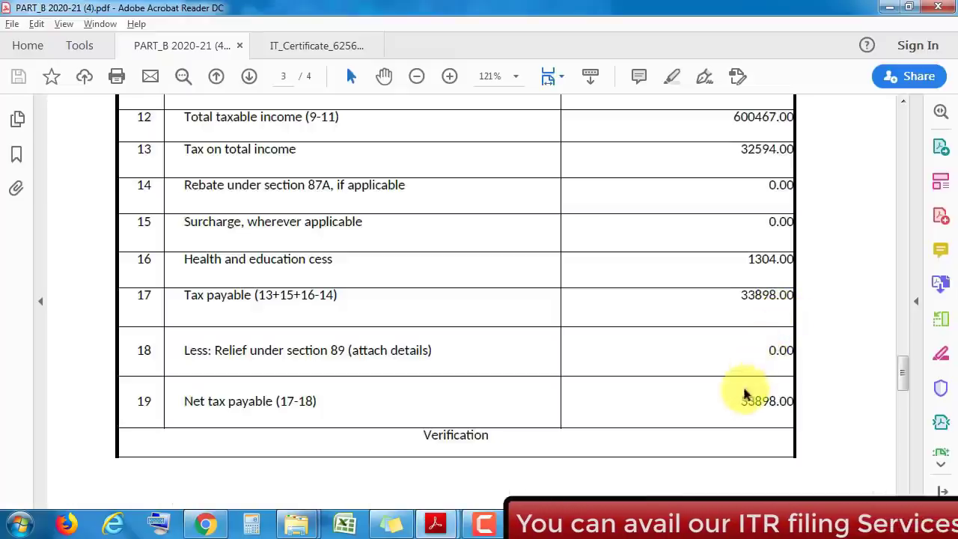
key("alt+Tab")
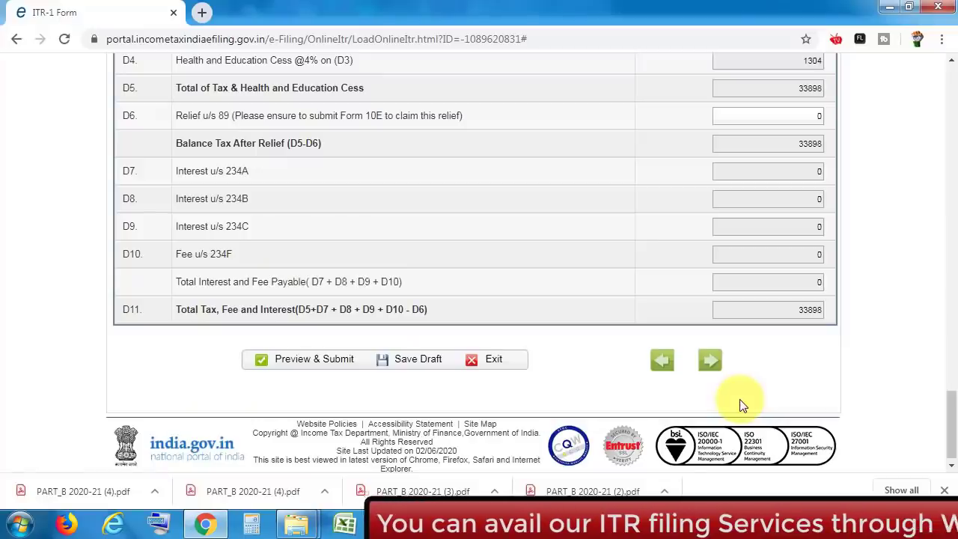
left_click(792, 309)
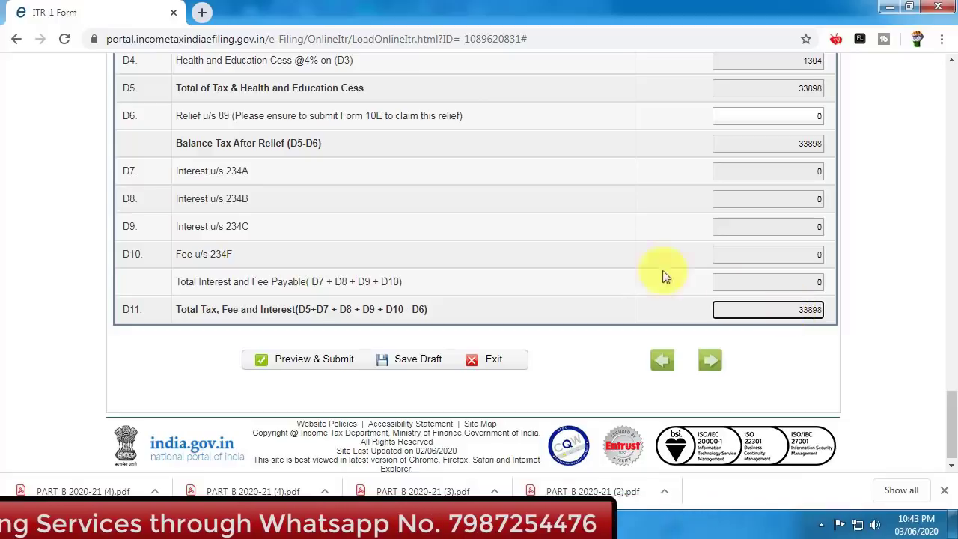
- Review the Tax Details and move on to Taxes Paid, showing 33898 TDS with nothing payable or refundable
left_click(626, 259)
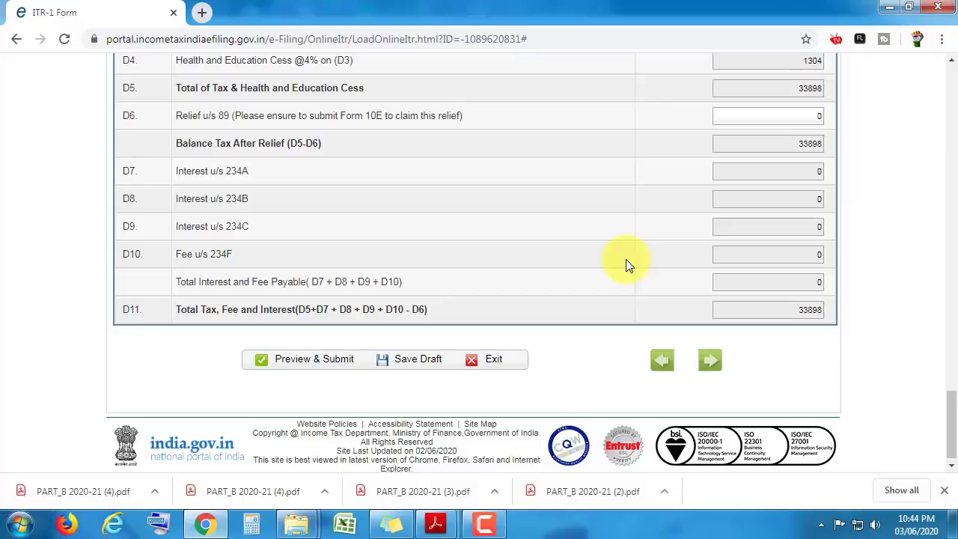
left_click_drag(953, 415, 947, 245)
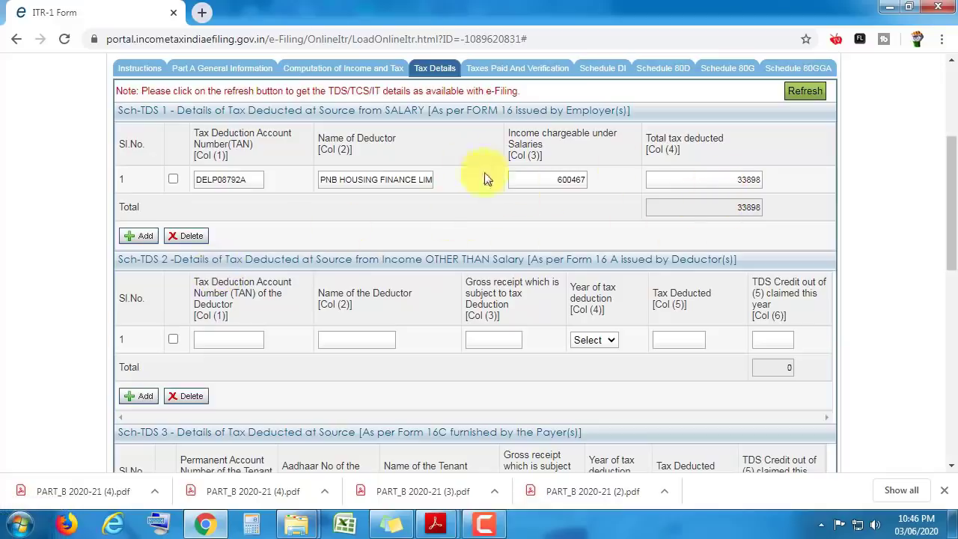
left_click(532, 69)
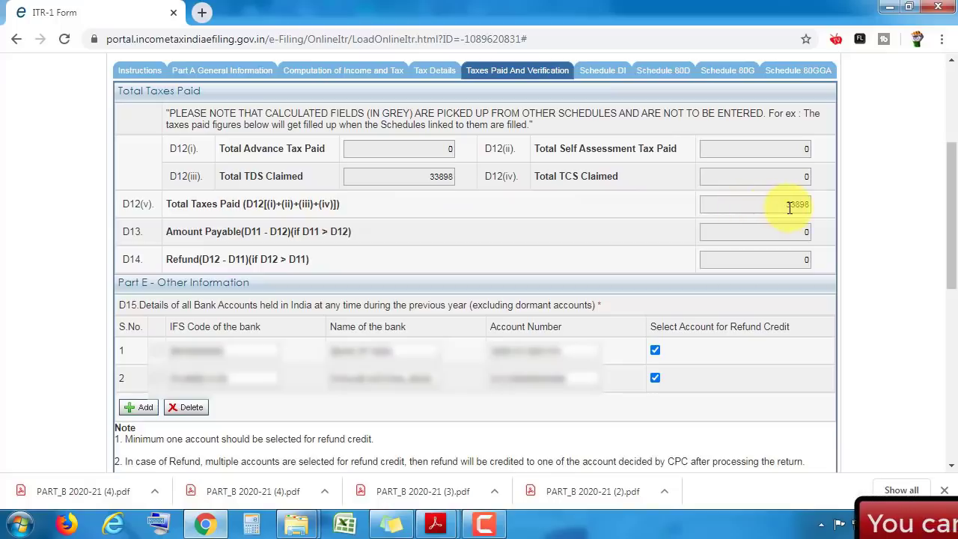
left_click(797, 262)
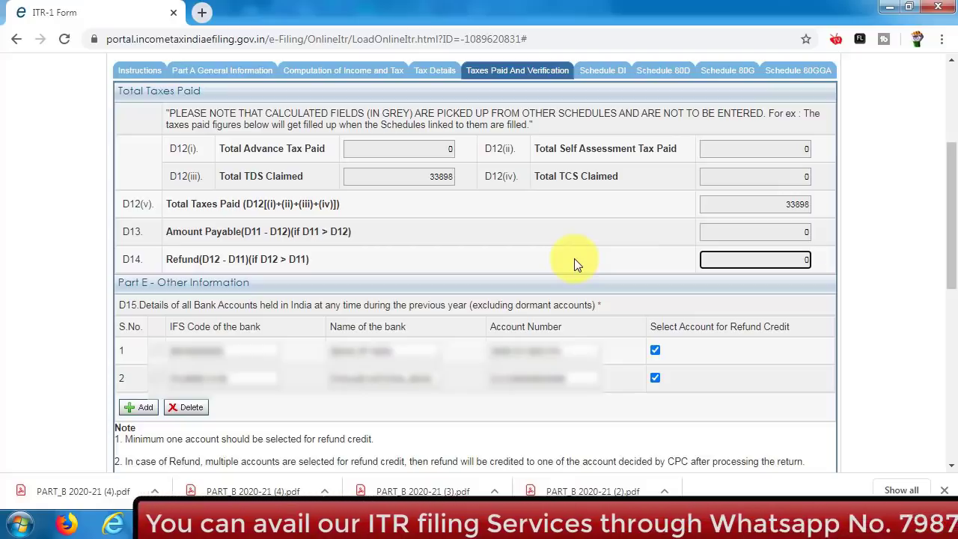
left_click(575, 259)
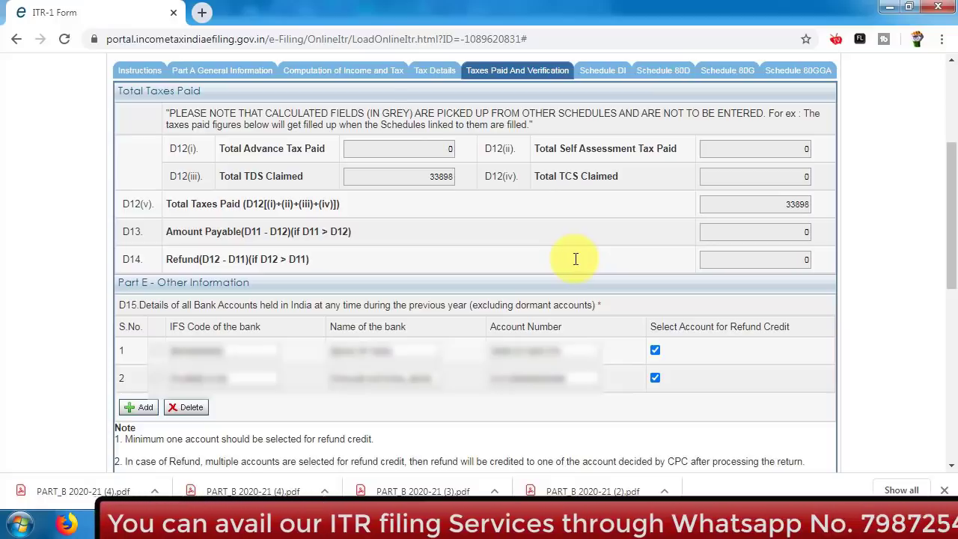
- On Schedule 80D, answer NO to self or family members being senior citizens
left_click(341, 75)
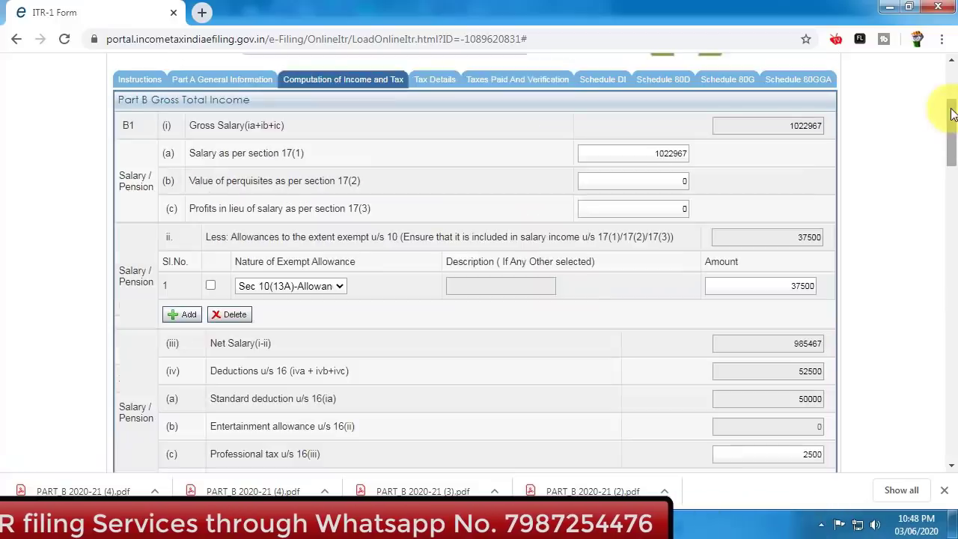
scroll(953, 113, "down", 14)
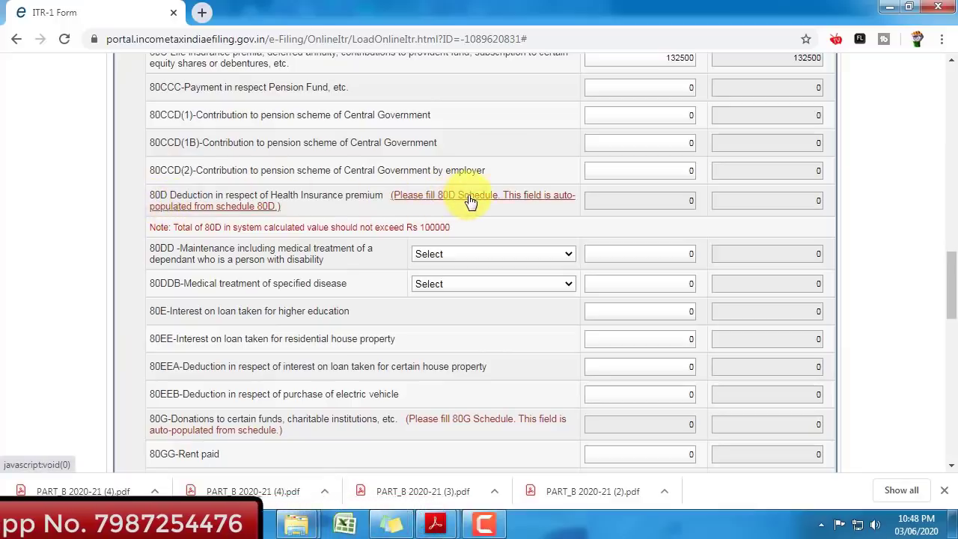
left_click(502, 203)
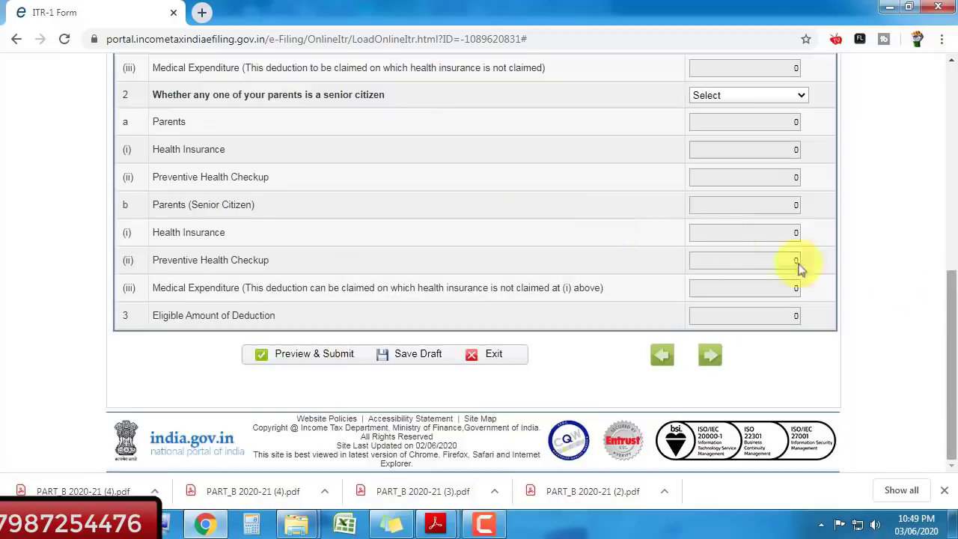
scroll(531, 203, "up", 5)
scroll(953, 207, "up", 1)
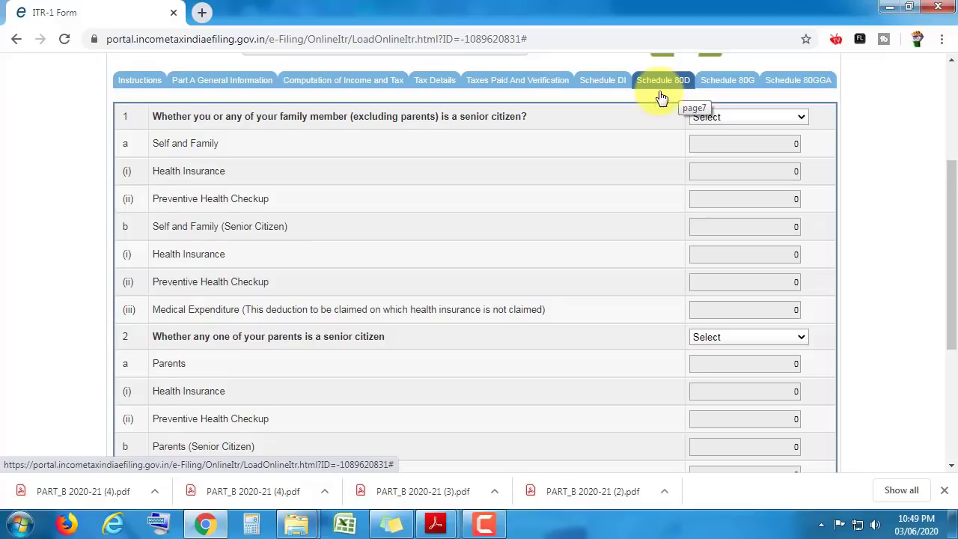
scroll(662, 98, "down", 1)
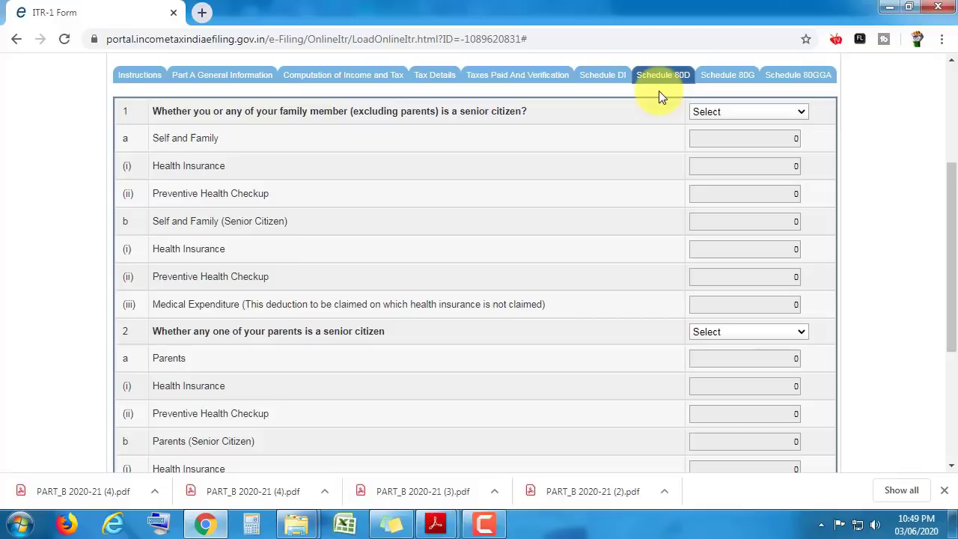
key("Tab")
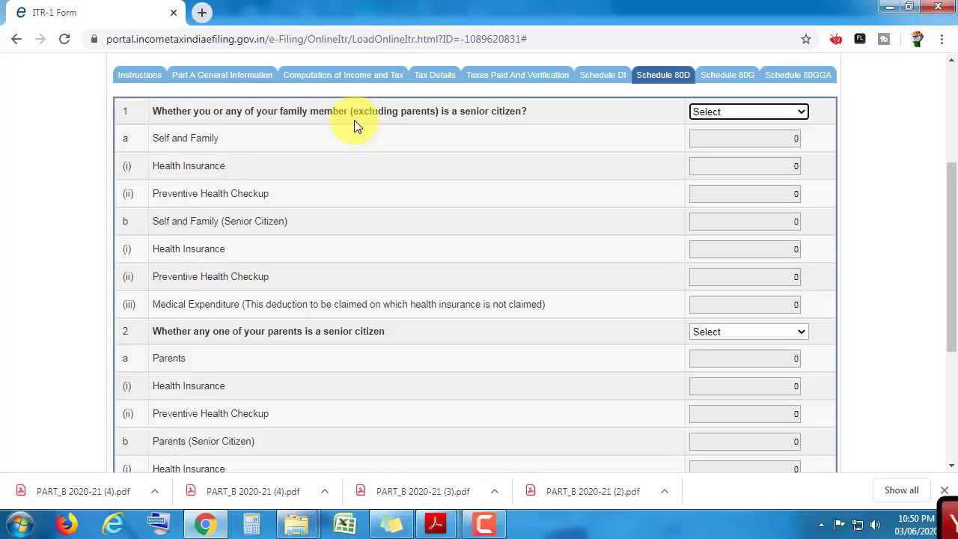
key("n")
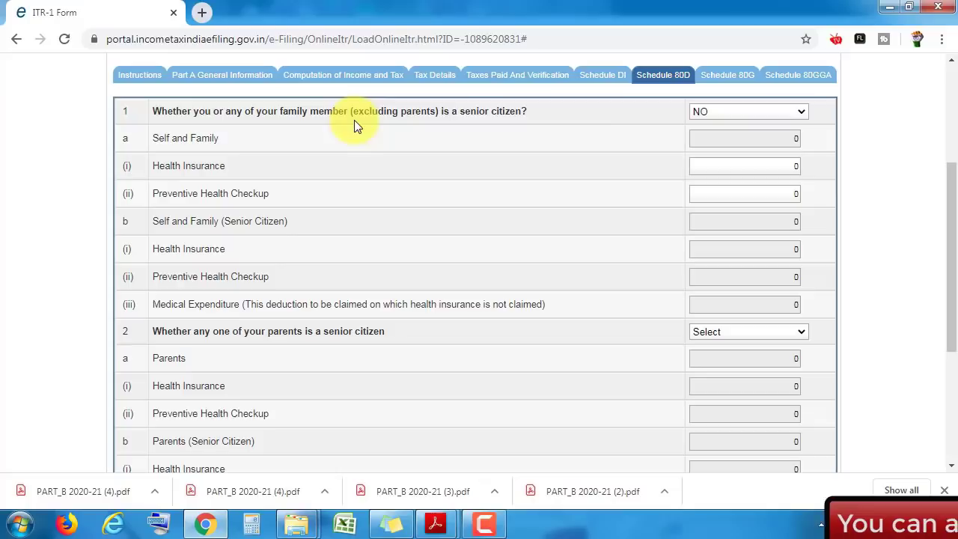
- Enter 13800 as the self-and-family health insurance premium
left_click(780, 166)
type("13800")
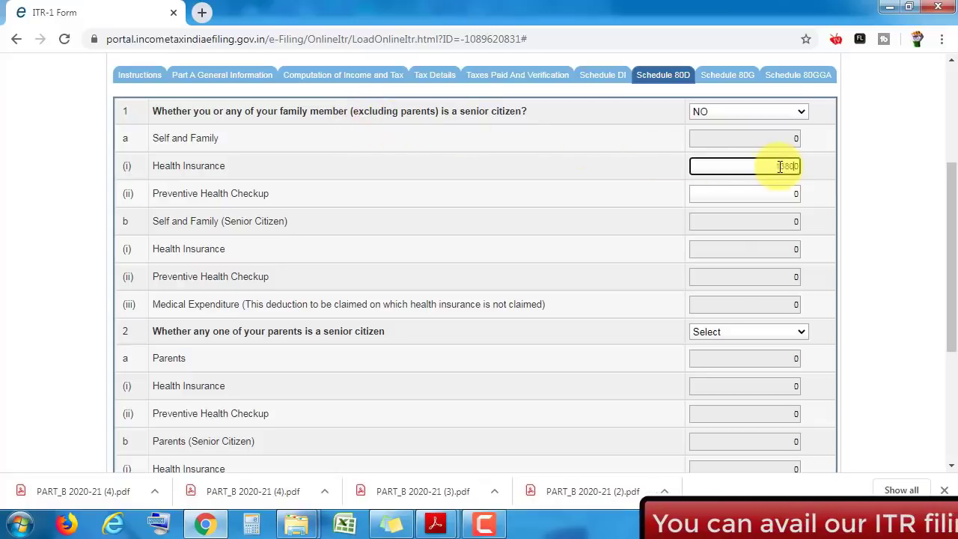
left_click(824, 178)
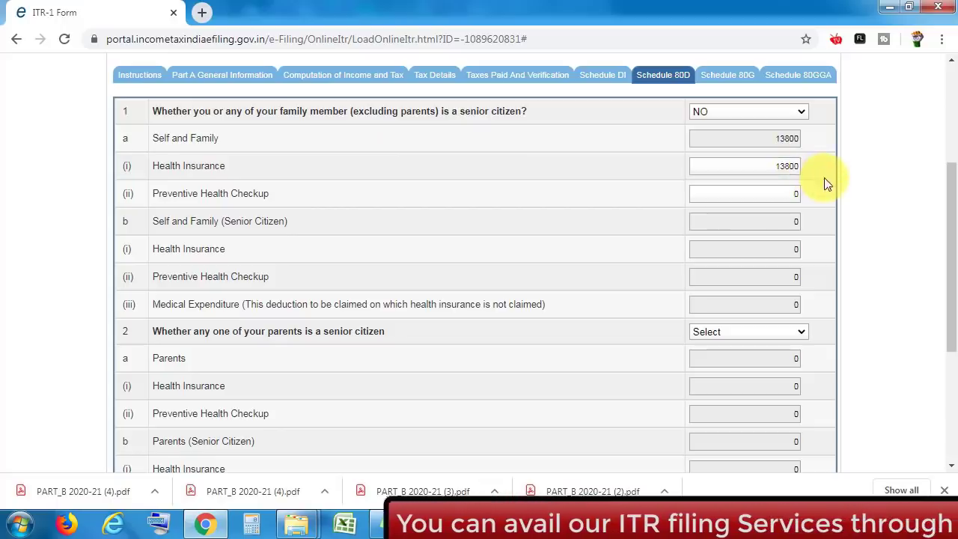
scroll(782, 254, "down", 1)
left_click(781, 244)
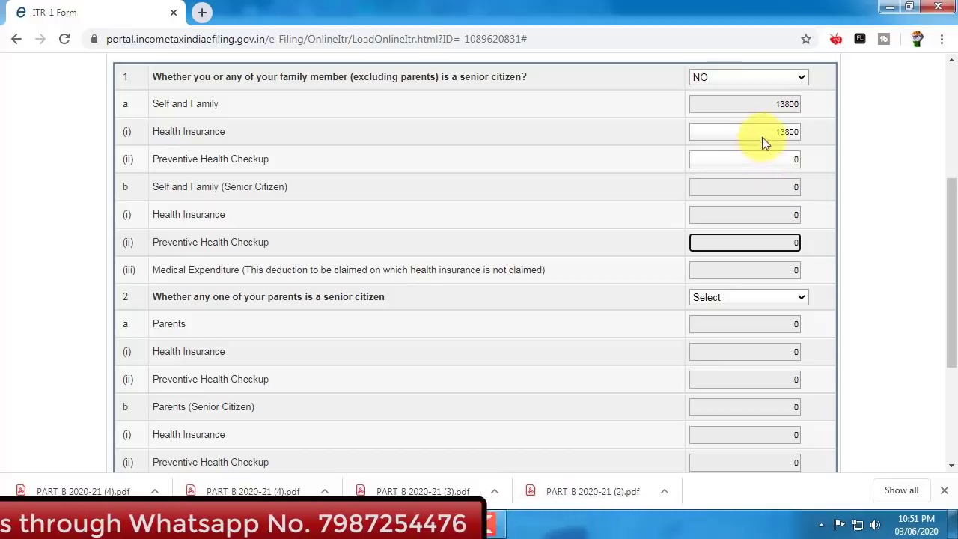
left_click_drag(953, 247, 952, 313)
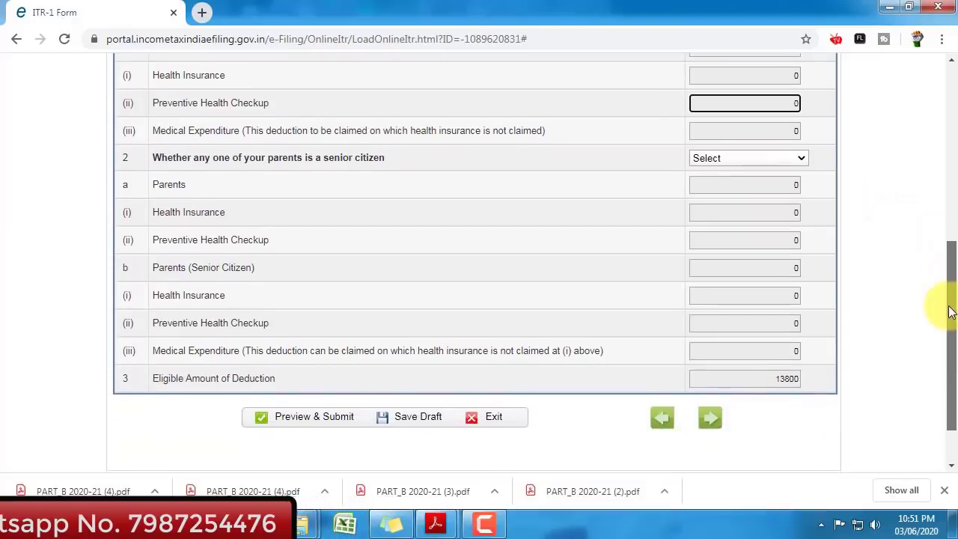
- Answer NO to the parents being senior citizens in Schedule 80D
left_click(739, 159)
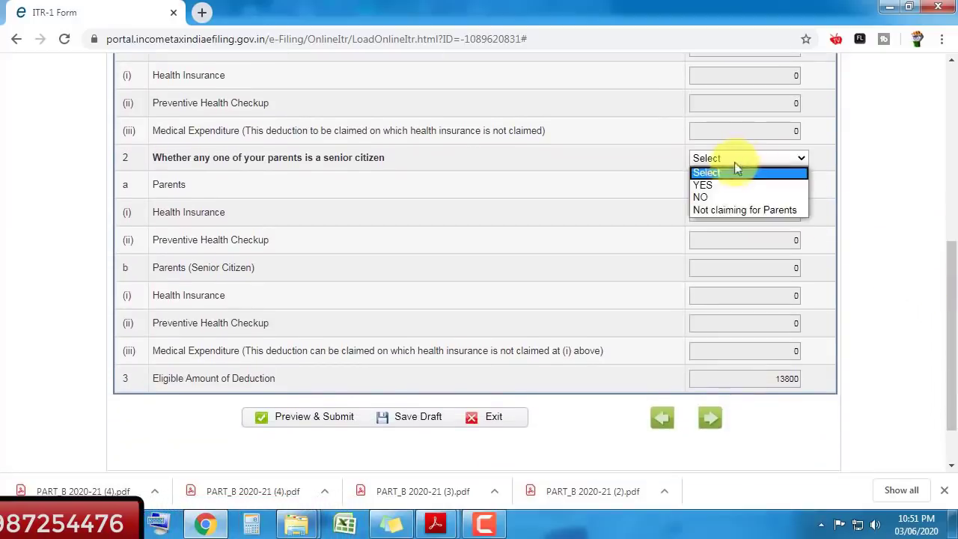
left_click(718, 198)
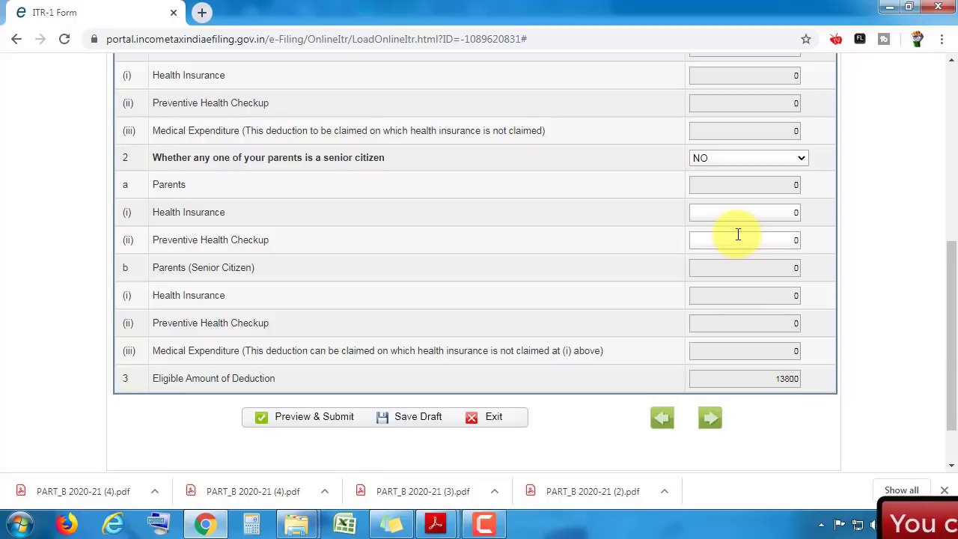
scroll(948, 262, "up", 2)
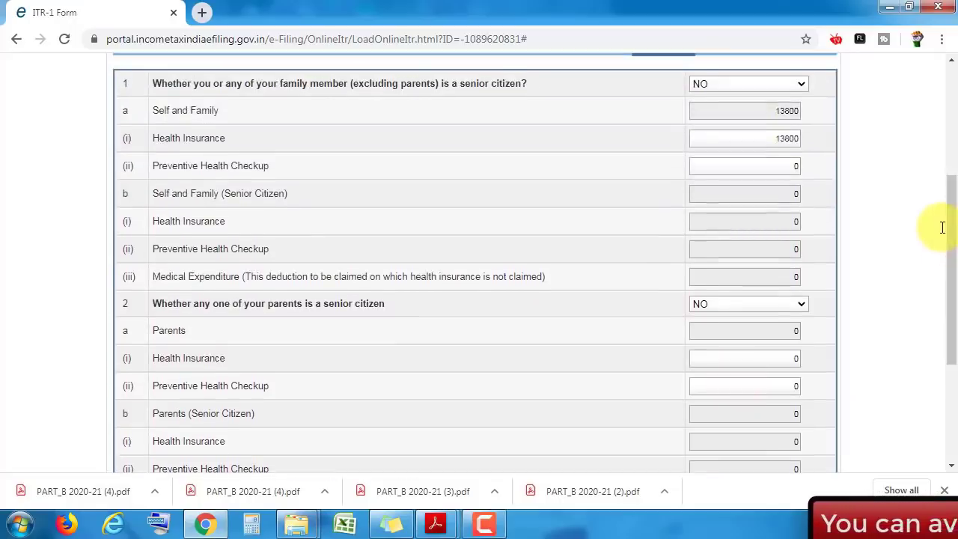
scroll(951, 225, "up", 1)
scroll(951, 217, "up", 1)
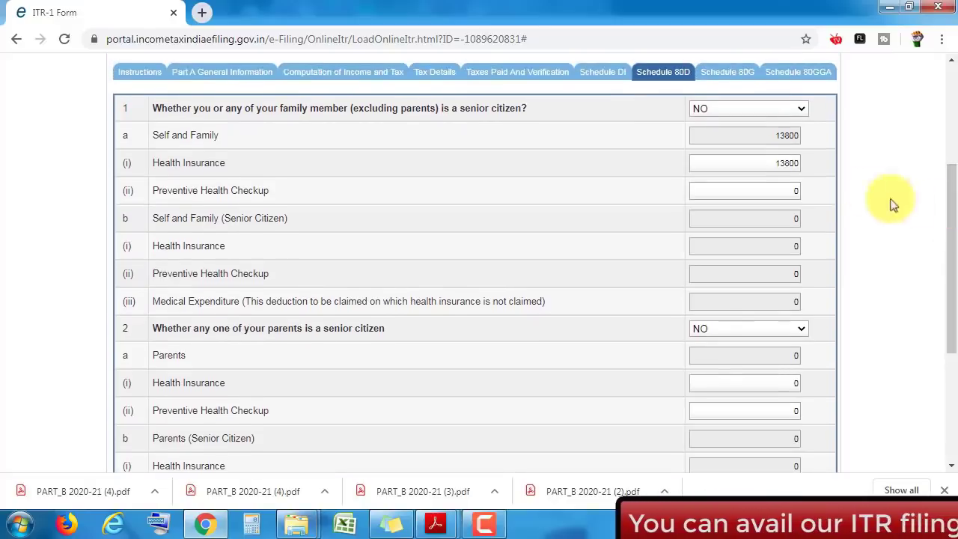
- Review the income and tax computation down to the D11 total of 31027
left_click(360, 79)
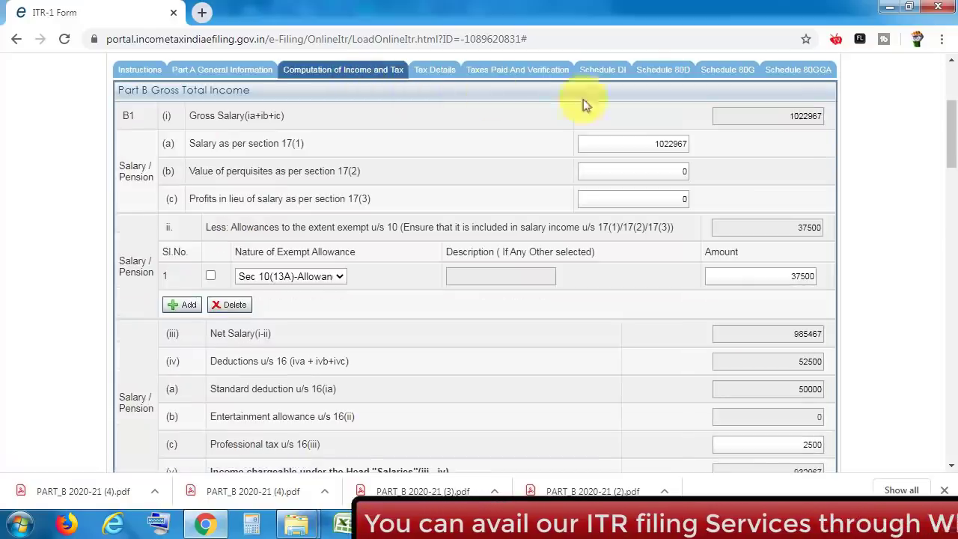
left_click_drag(945, 133, 955, 291)
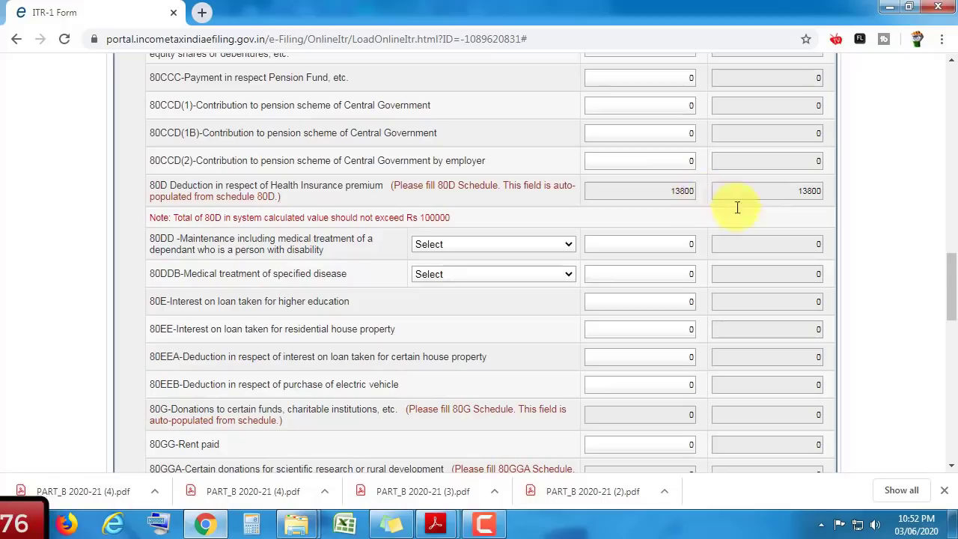
left_click_drag(956, 268, 945, 401)
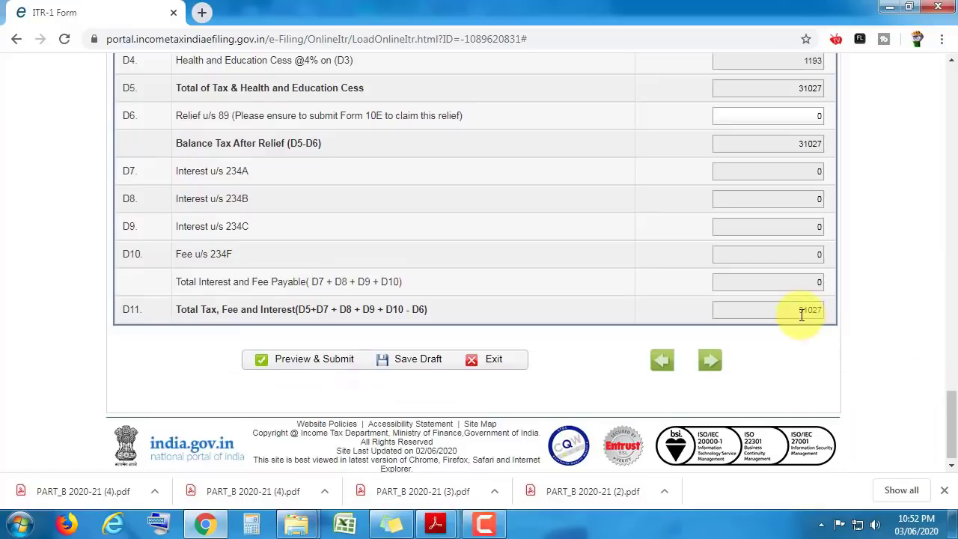
scroll(802, 314, "down", 1)
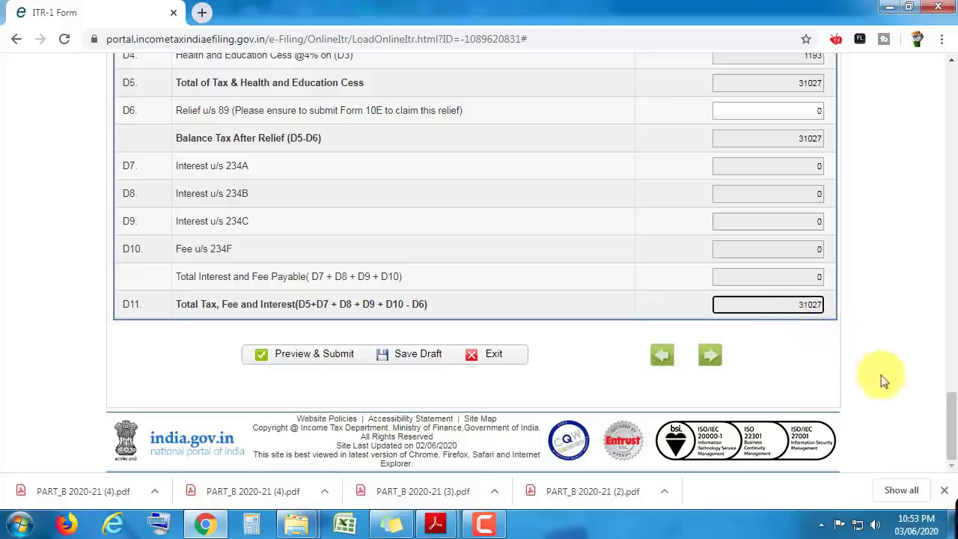
left_click_drag(948, 427, 955, 216)
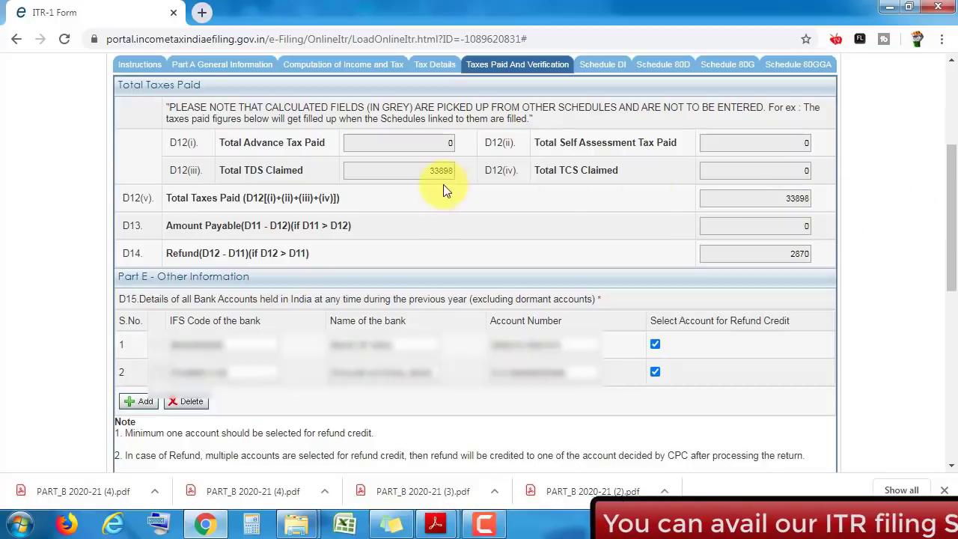
- Inspect the 2870 refund, dismiss the save-draft reminder, and adjust the refund-credit selection on the bank account rows
left_click(777, 255)
left_click(674, 243)
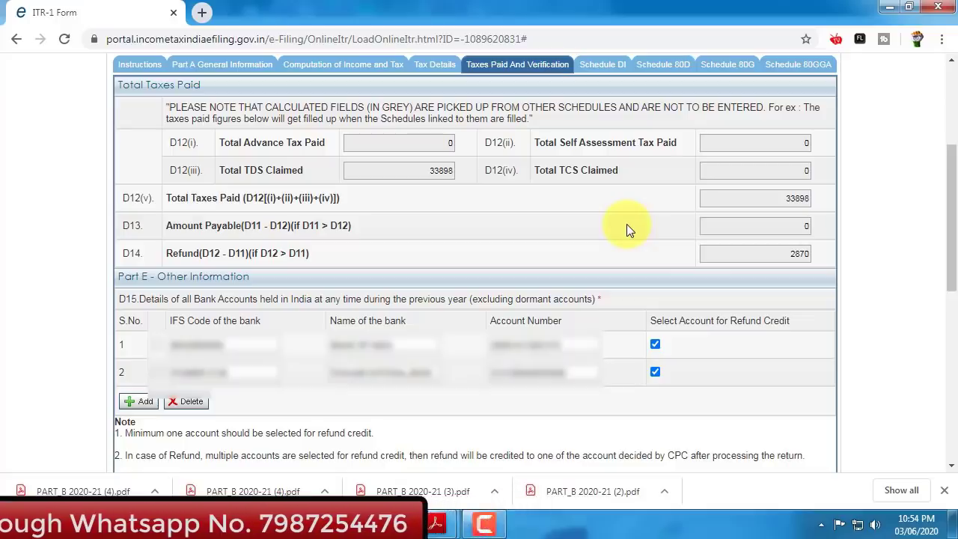
left_click(788, 253)
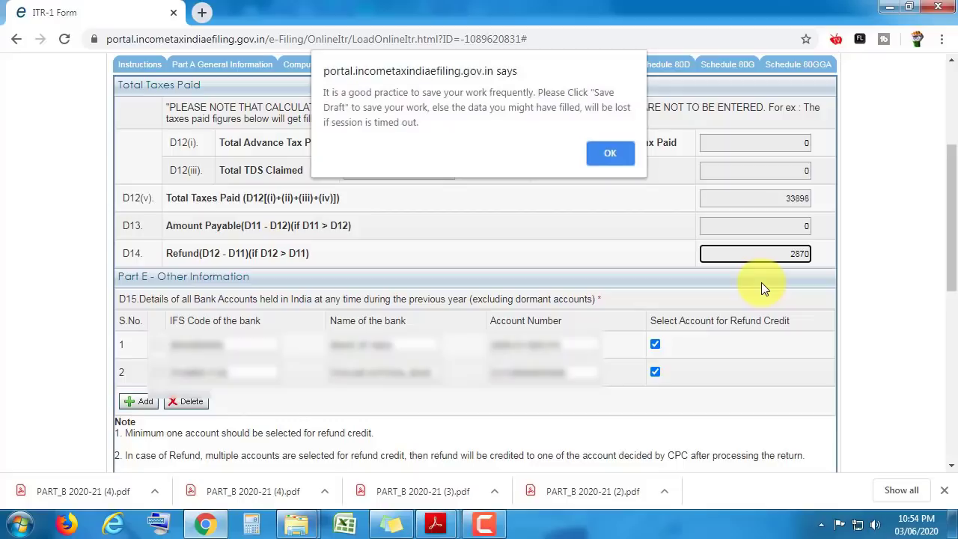
left_click(626, 160)
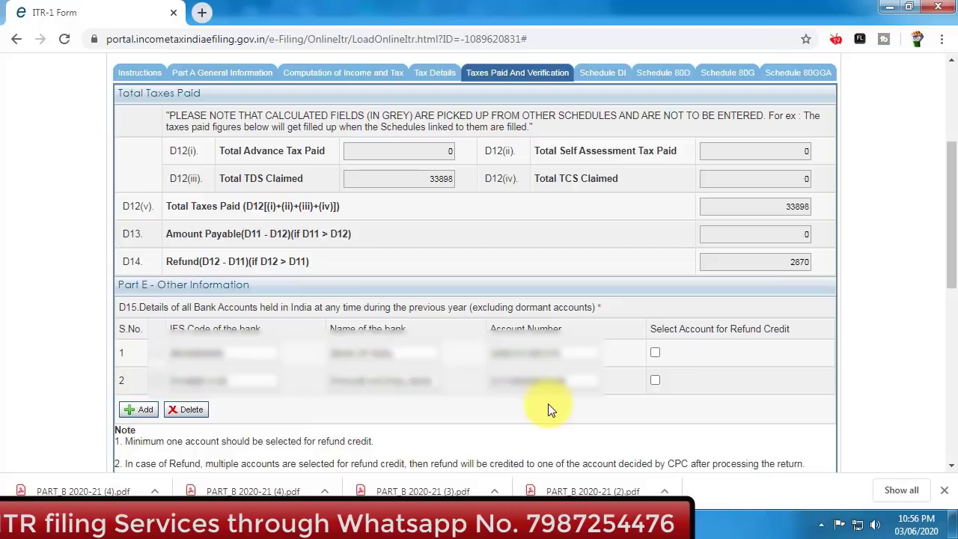
left_click(136, 409)
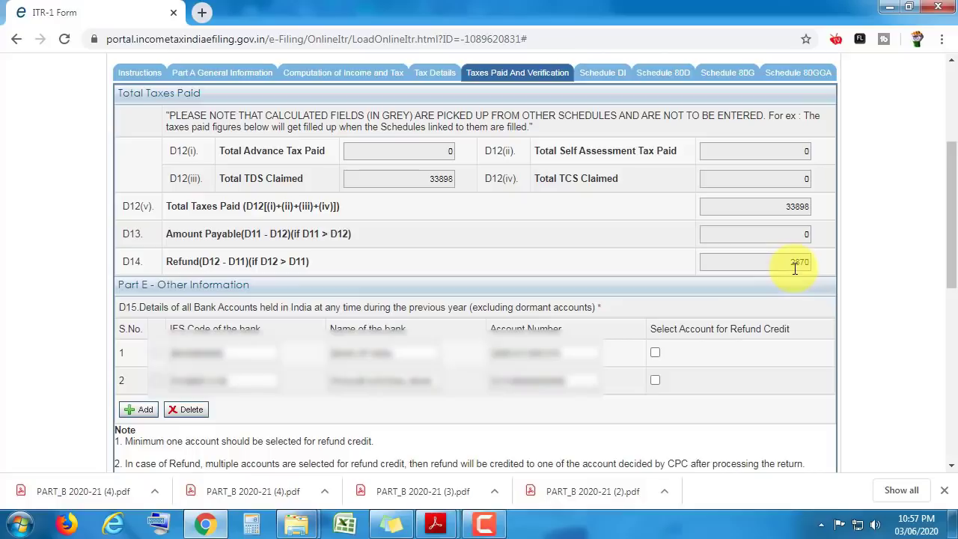
- Mark the first bank account for refund credit
left_click(655, 354)
scroll(954, 255, "down", 1)
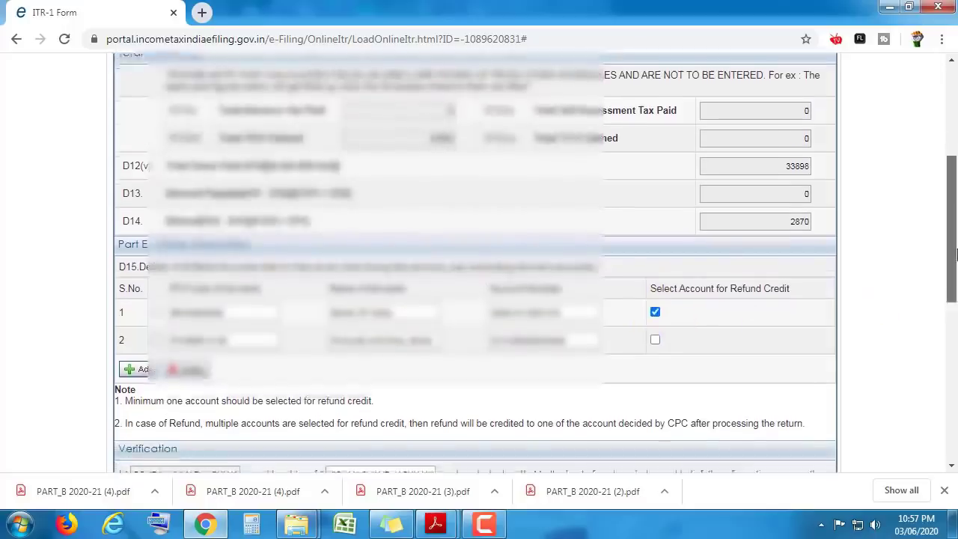
scroll(954, 255, "down", 5)
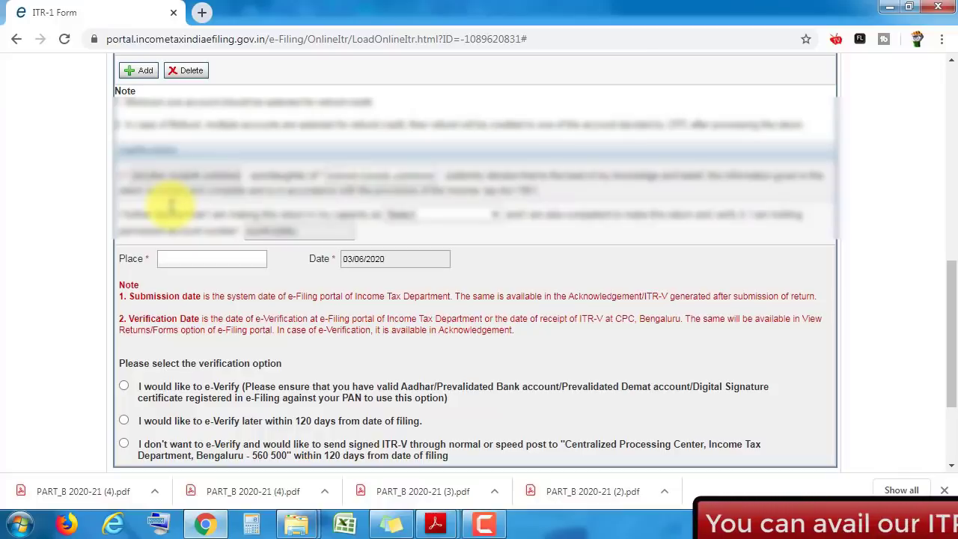
- Complete the verification as Self with place INDORE, choosing to e-verify later within 120 days
left_click(453, 215)
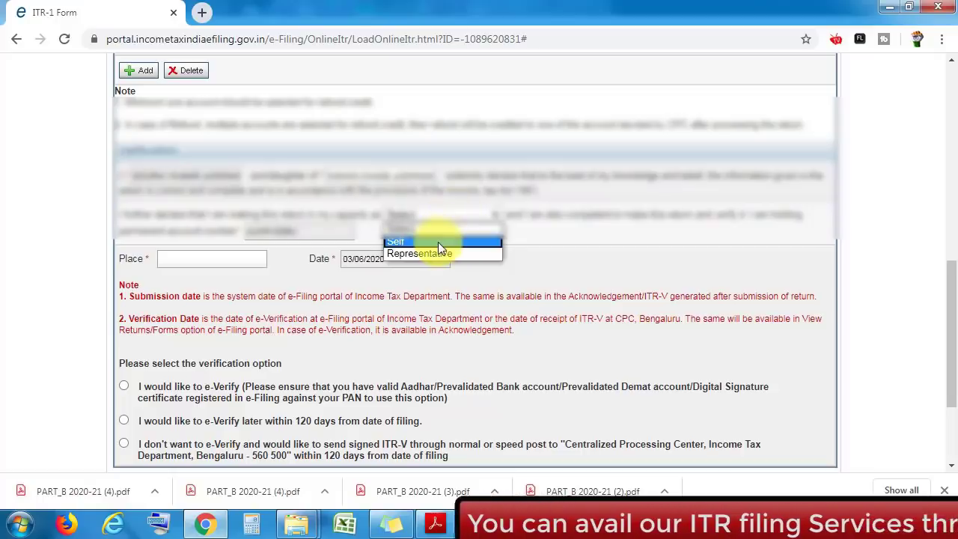
left_click(438, 242)
left_click(231, 260)
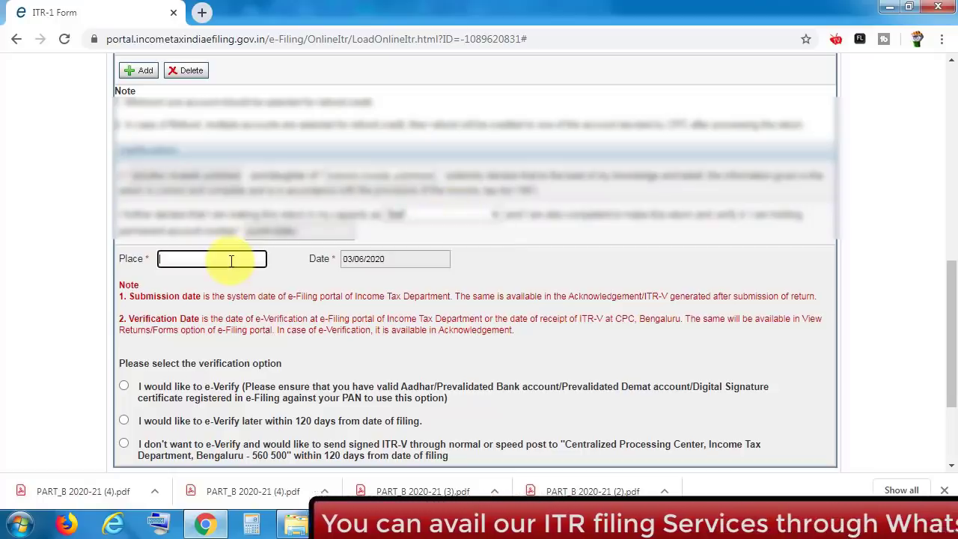
type("INDORE")
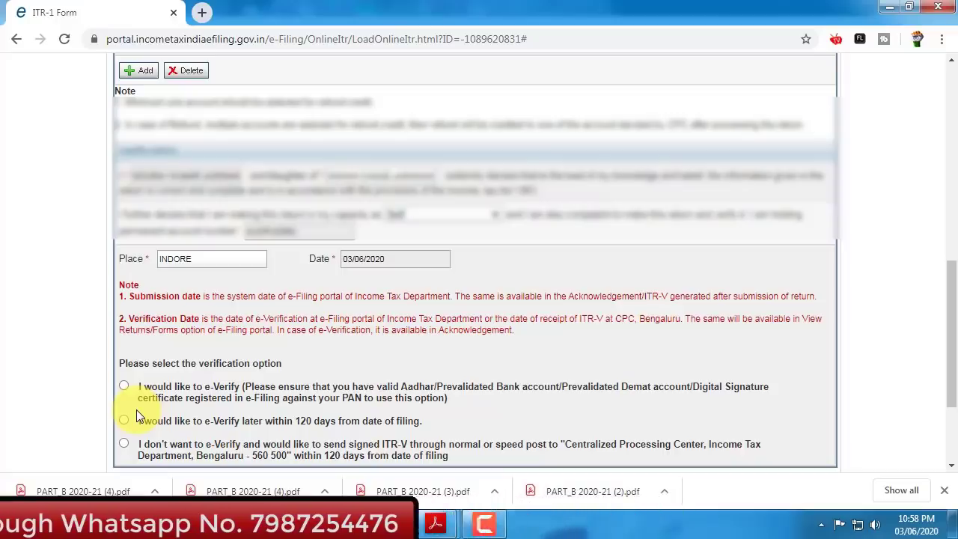
left_click(132, 417)
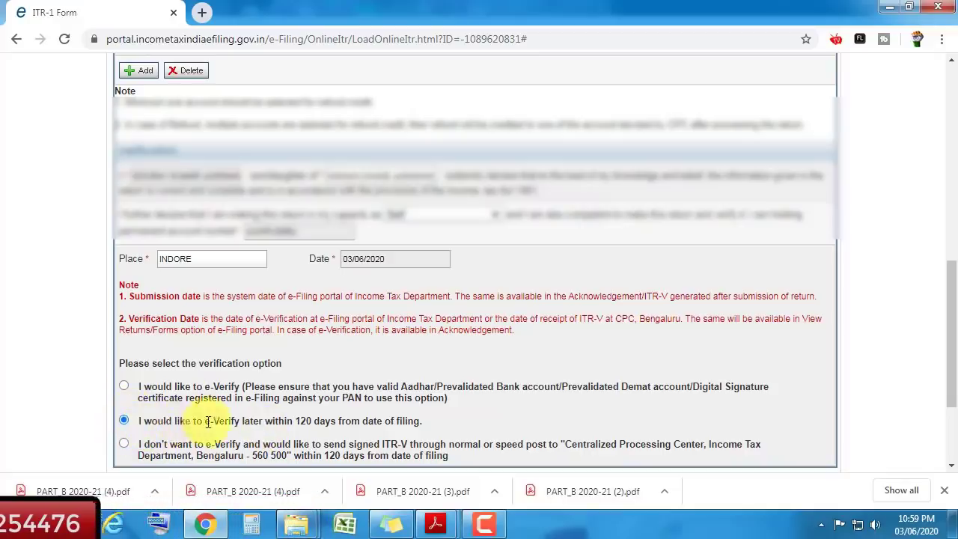
scroll(891, 391, "down", 1)
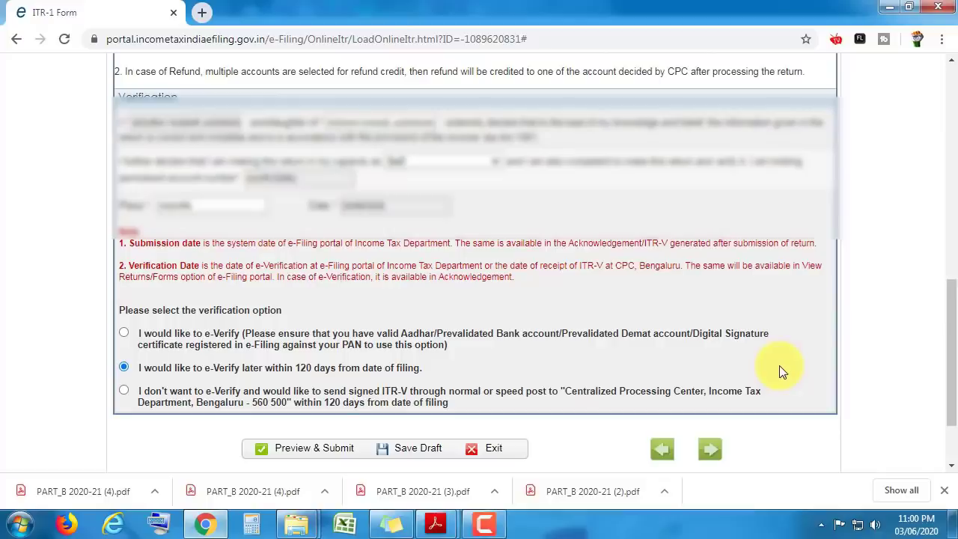
left_click_drag(947, 326, 954, 180)
scroll(337, 101, "down", 5)
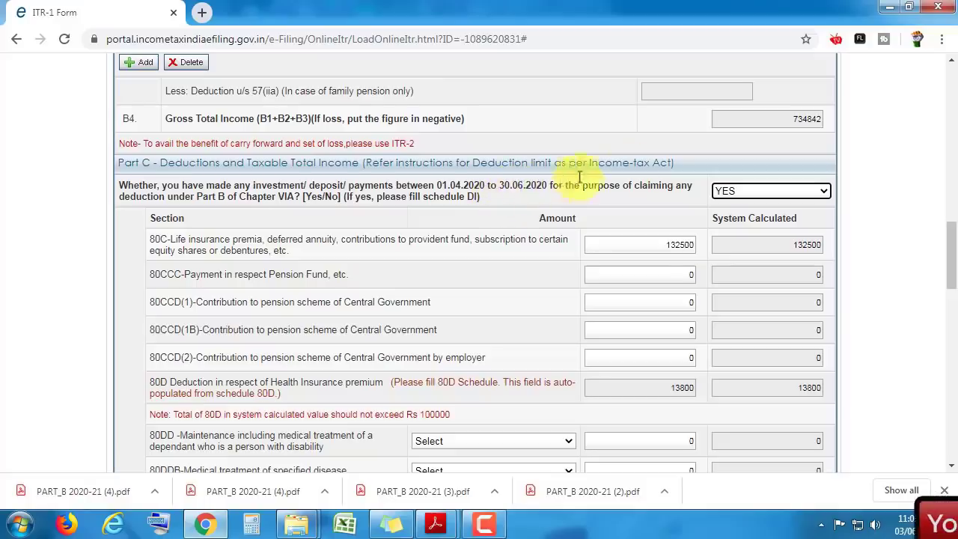
- Keep YES as the answer on Chapter VIA investments made 01.04.2020–30.06.2020
scroll(644, 172, "down", 1)
left_click(749, 111)
left_click(753, 110)
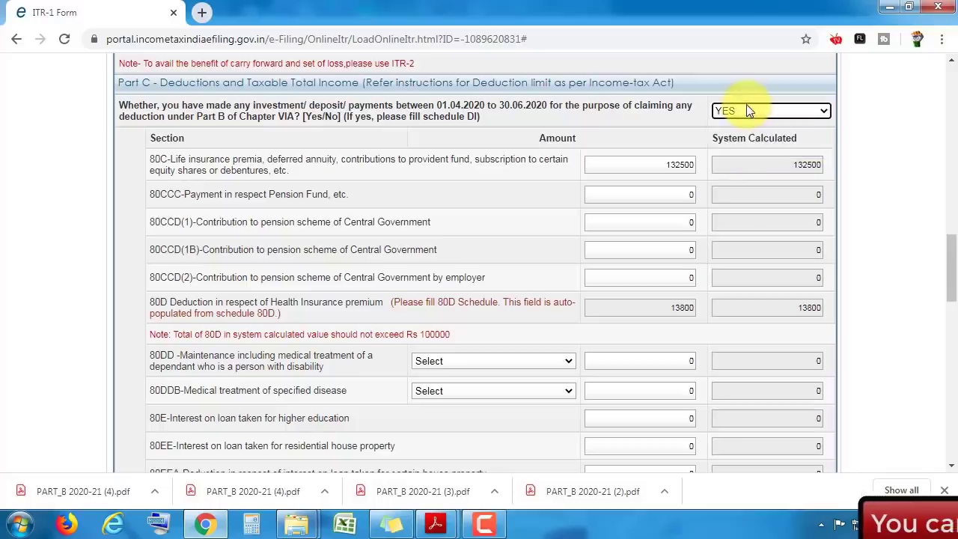
left_click(760, 116)
left_click_drag(952, 269, 952, 125)
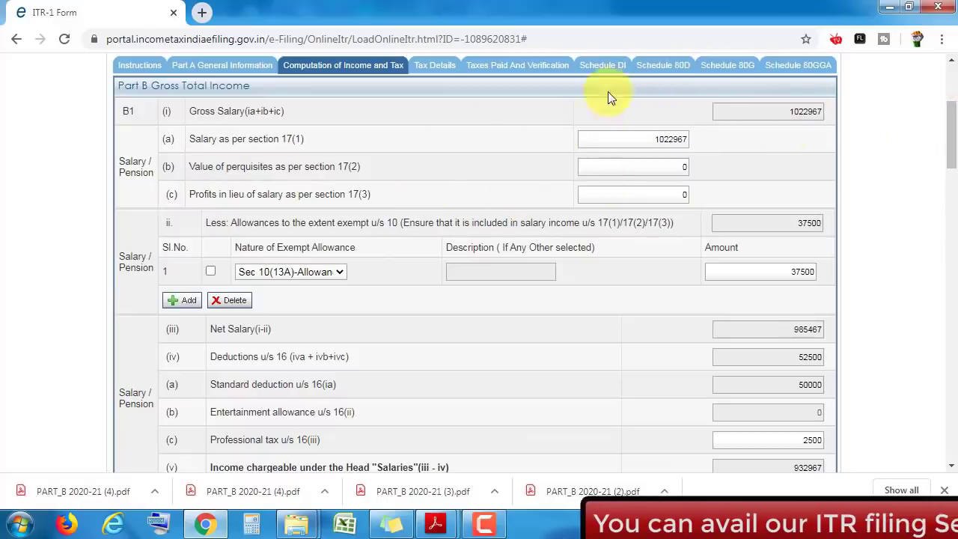
- Look over the Schedule DI investment details
left_click(614, 69)
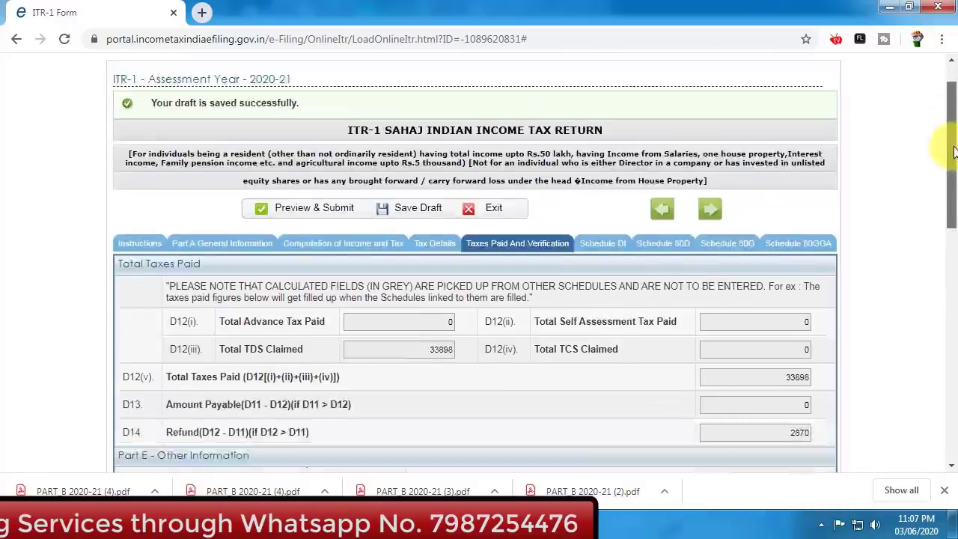
left_click_drag(952, 146, 952, 191)
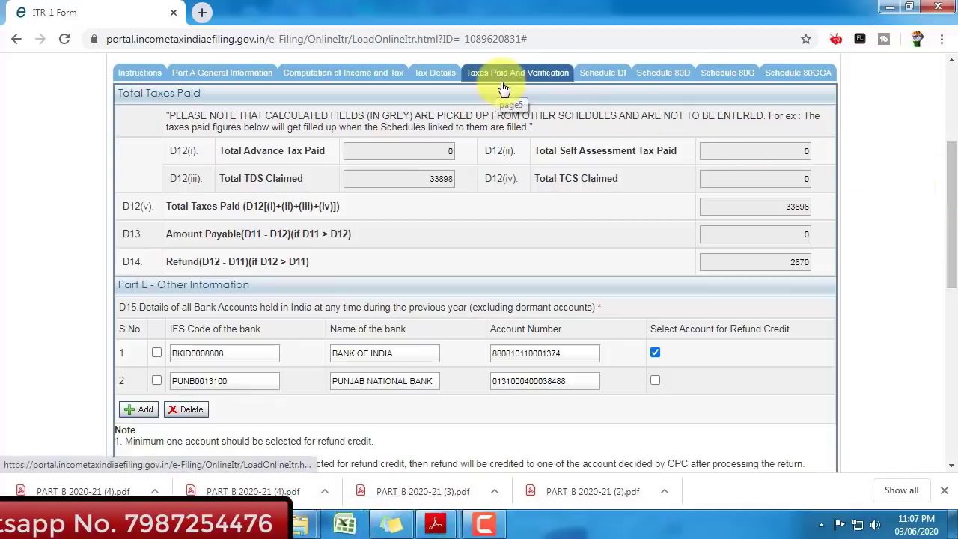
left_click_drag(950, 161, 945, 338)
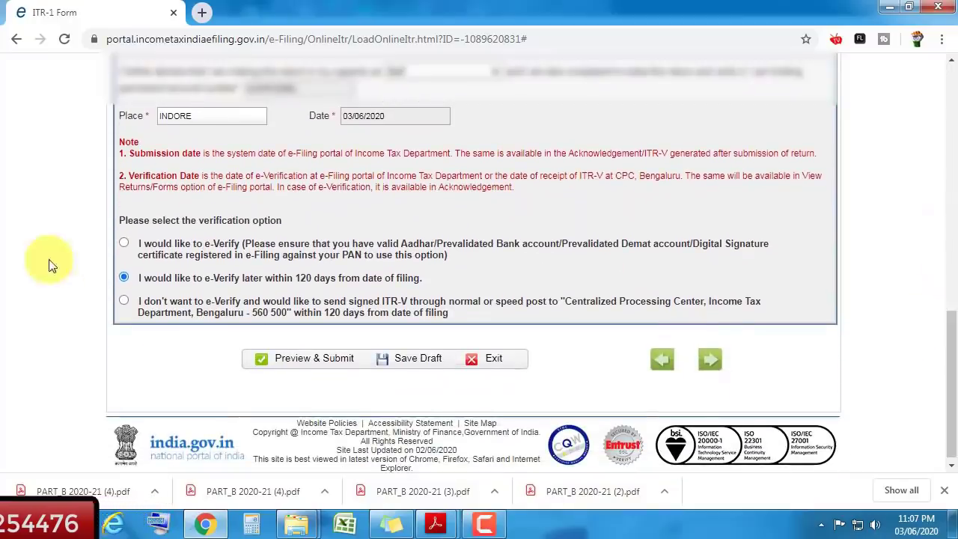
- Open the ITR-1 return preview and scroll through its 33898 taxes paid and 2870 refund
left_click(315, 358)
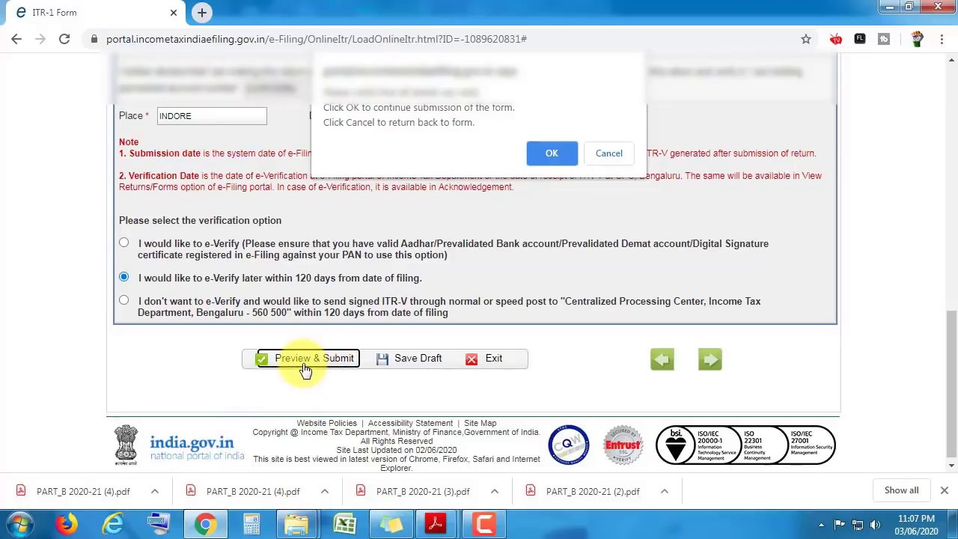
key("Return")
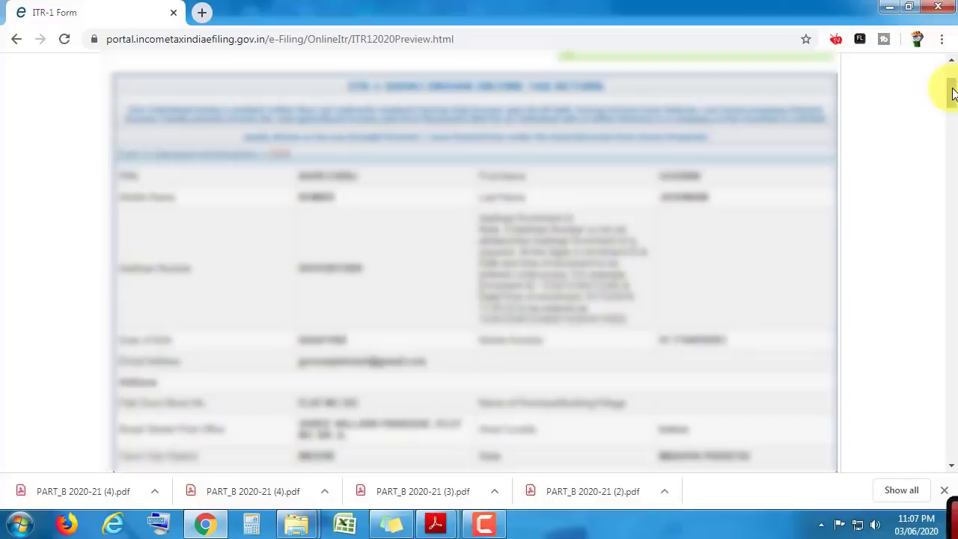
left_click_drag(952, 93, 953, 292)
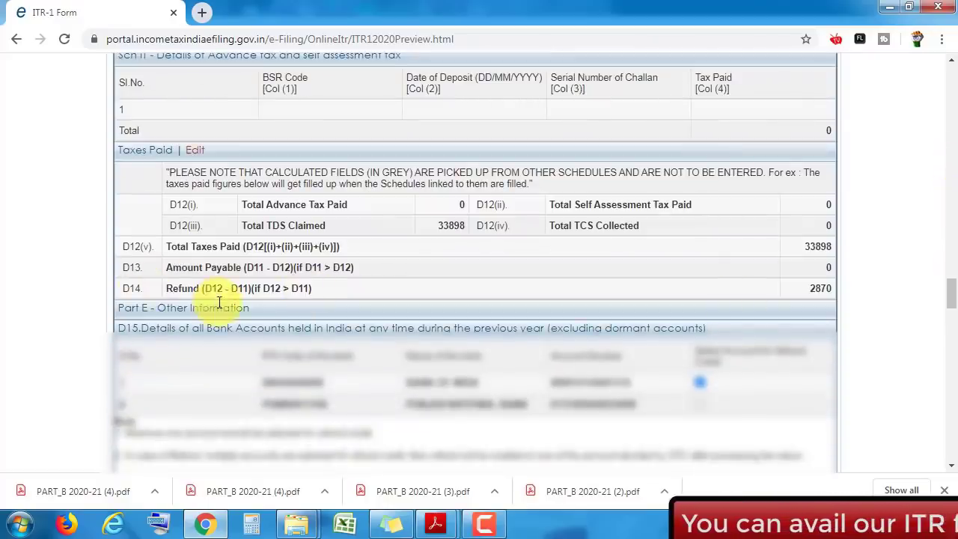
left_click_drag(953, 295, 952, 443)
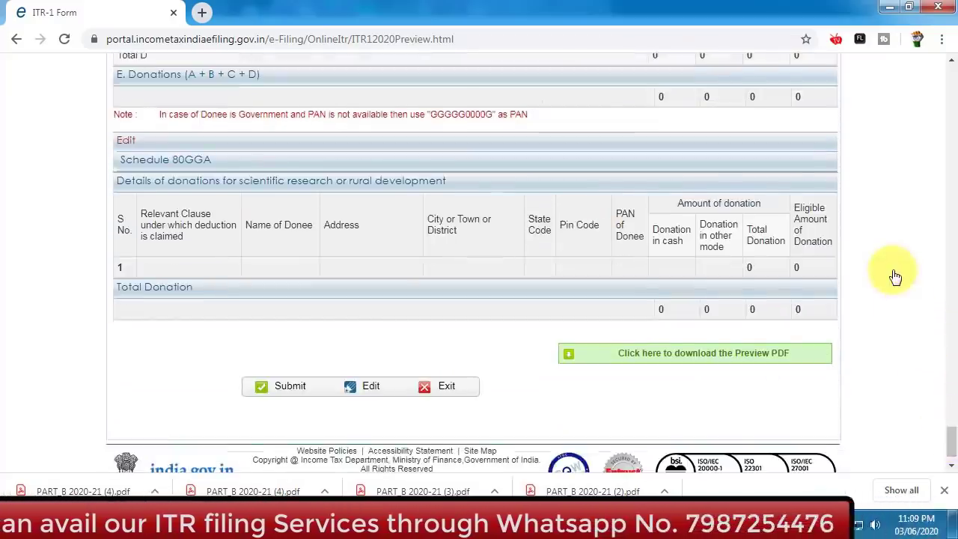